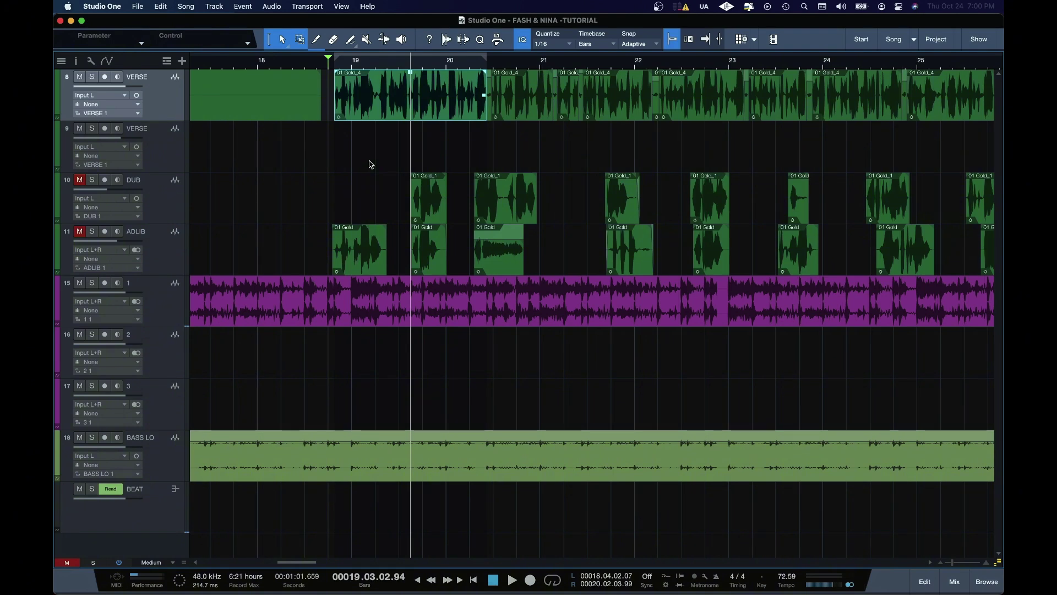
Step: Mute the second VERSE track (track 9) and play the song through the first verse to hear the vocal without processing
{"action": "key", "text": "F3"}
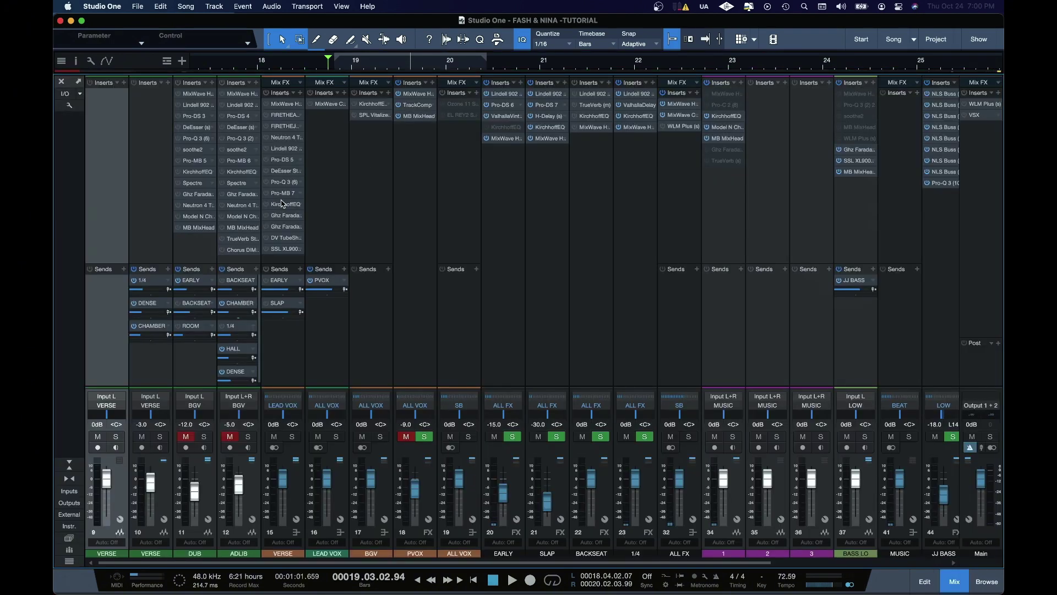
{"action": "key", "text": "F3"}
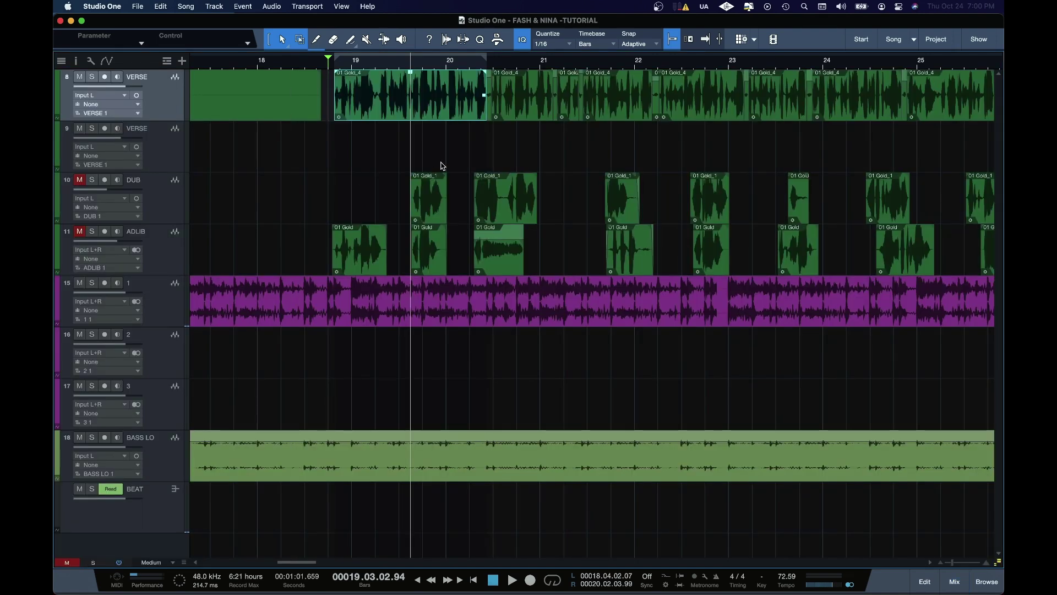
{"action": "scroll", "coordinate": [302, 149], "scroll_direction": "down", "scroll_amount": 5}
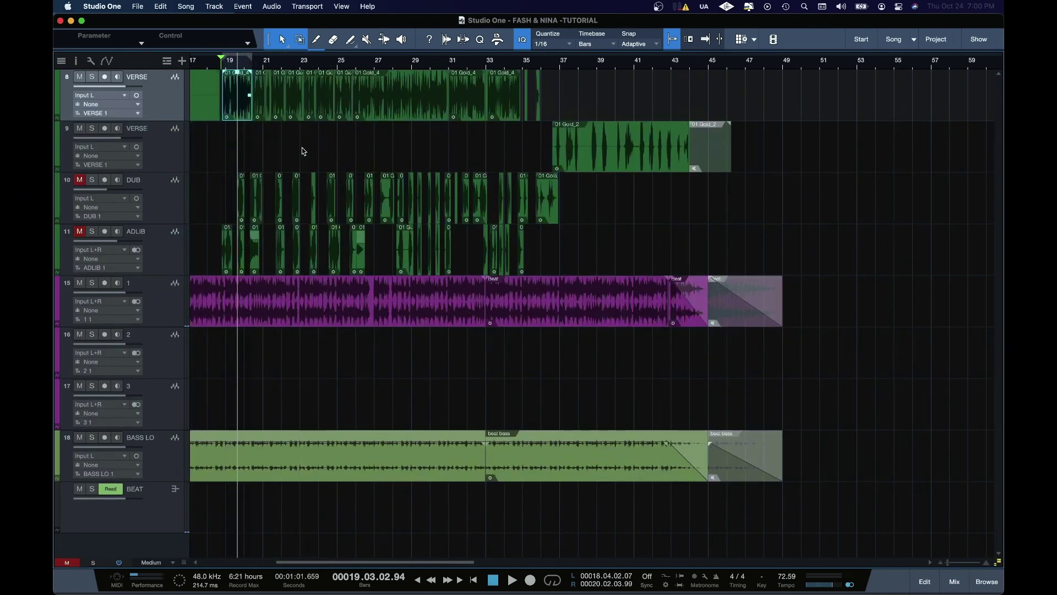
{"action": "key", "text": "space"}
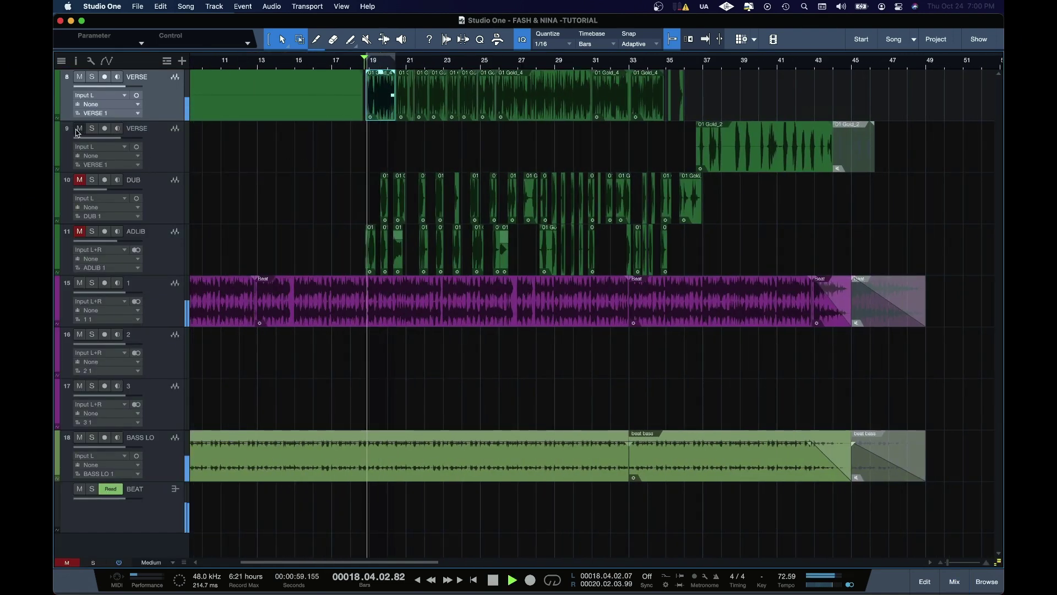
{"action": "left_click", "coordinate": [78, 130]}
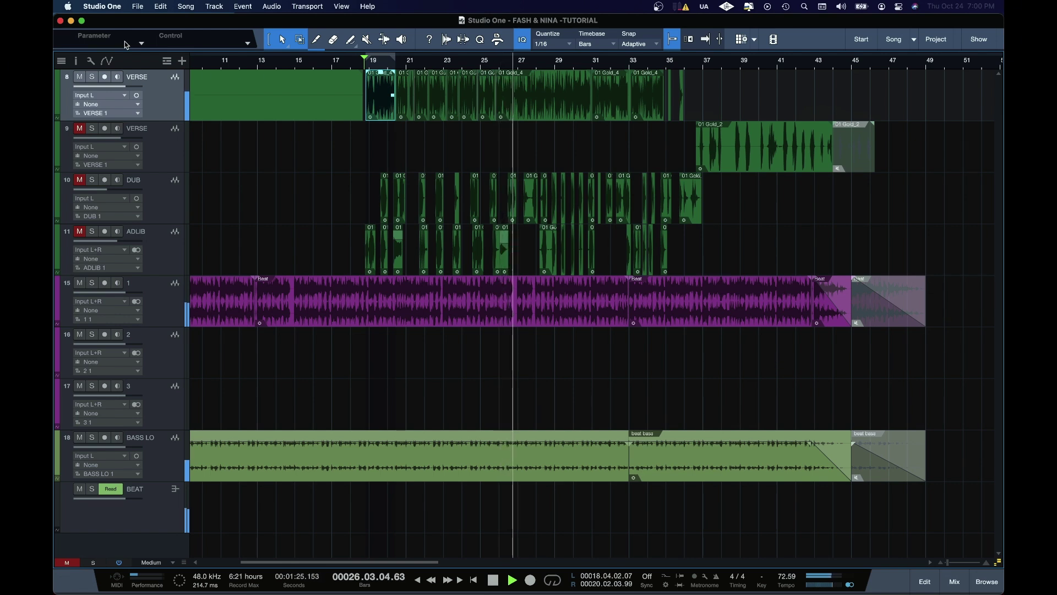
{"action": "key", "text": "space"}
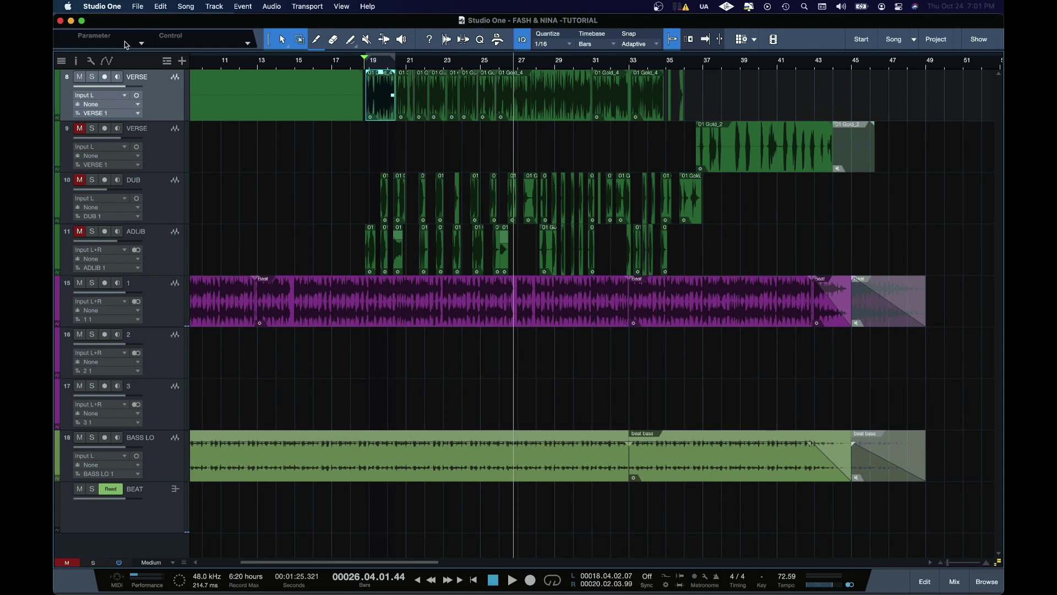
Step: Open the MixWave Hazelrigg VLC insert on the VERSE bus in the mixer and activate it
{"action": "key", "text": "F3"}
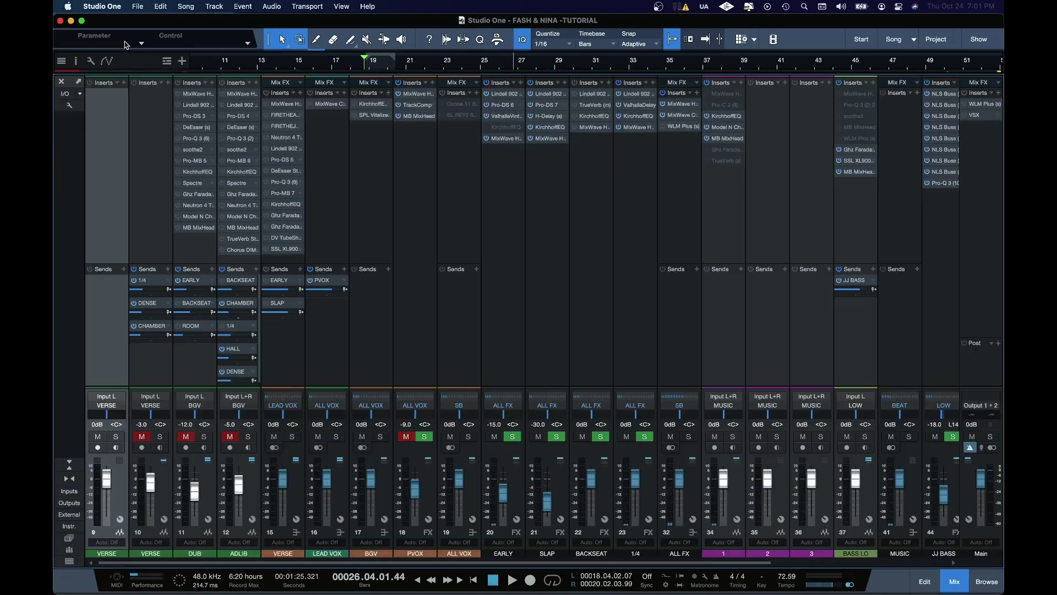
{"action": "double_click", "coordinate": [284, 107]}
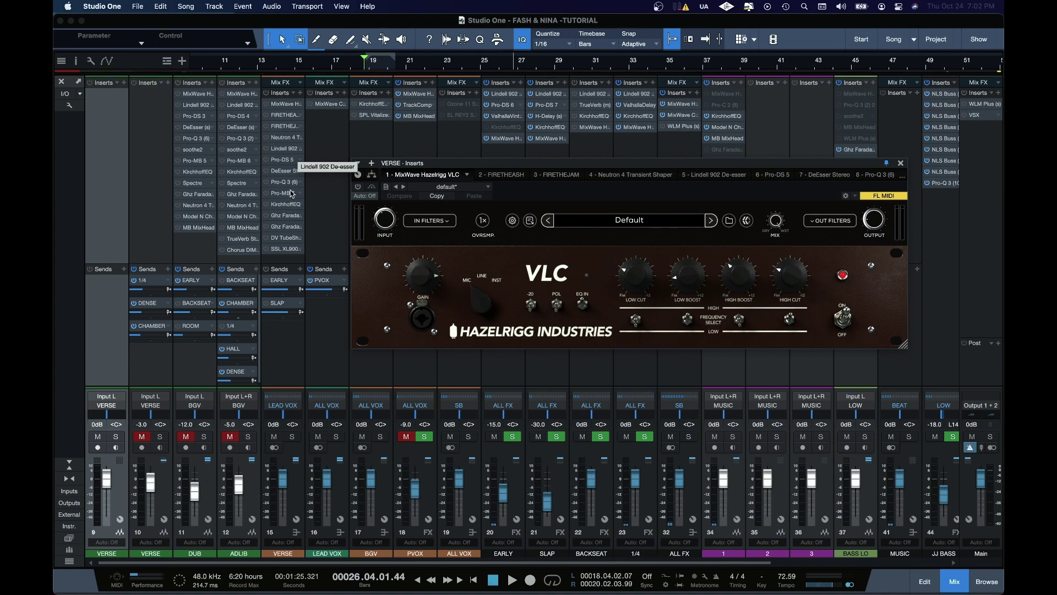
{"action": "left_click_drag", "start_coordinate": [407, 164], "coordinate": [369, 159]}
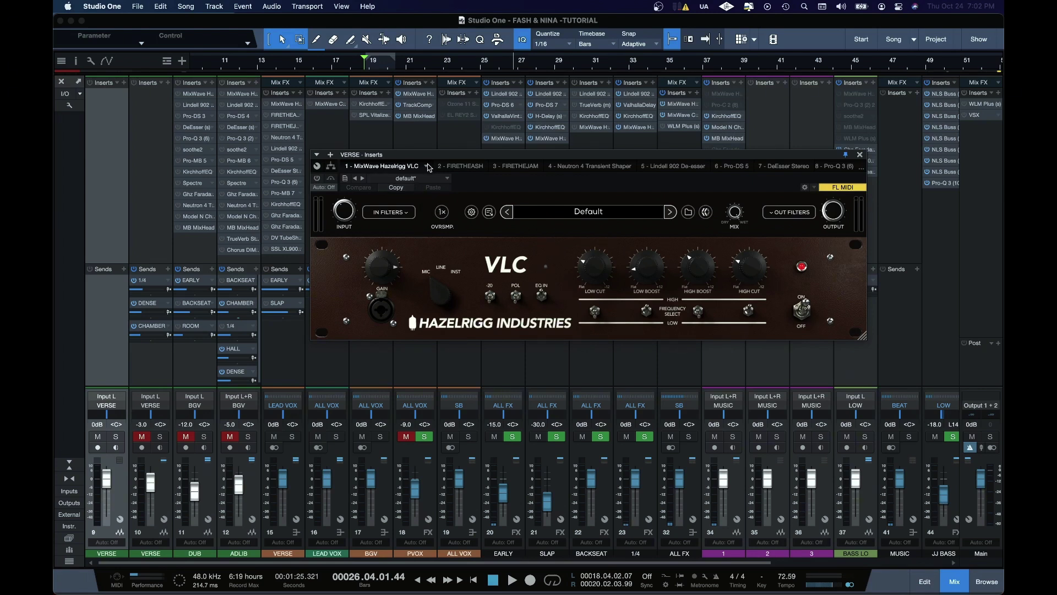
{"action": "left_click", "coordinate": [316, 179]}
Step: Review the VLC equalizer settings and play the verse, comparing the plug-in bypassed and active
{"action": "mouse_move", "coordinate": [605, 271]}
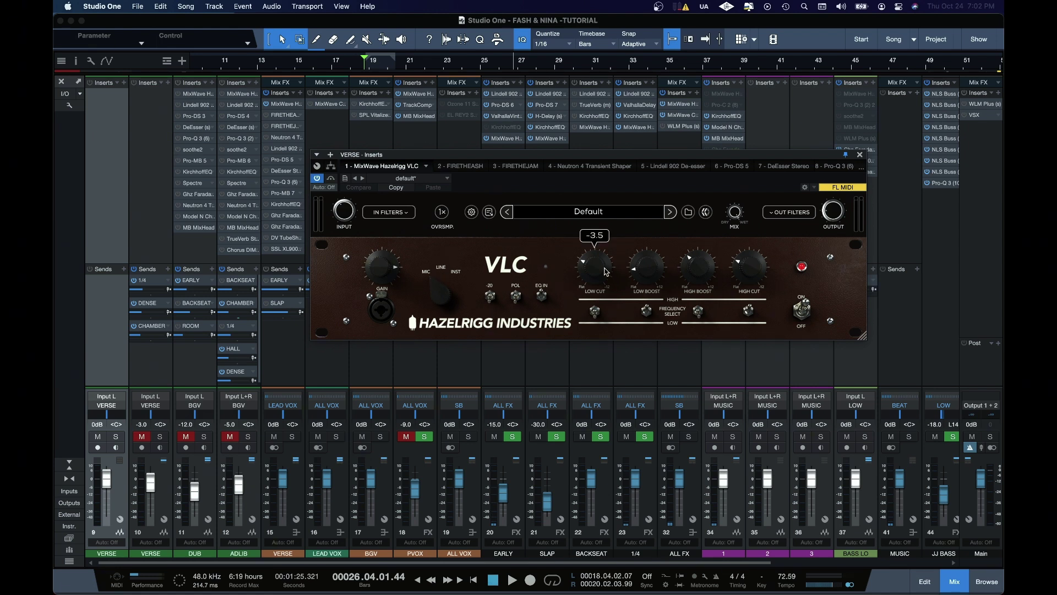
{"action": "mouse_move", "coordinate": [641, 274]}
{"action": "mouse_move", "coordinate": [691, 271]}
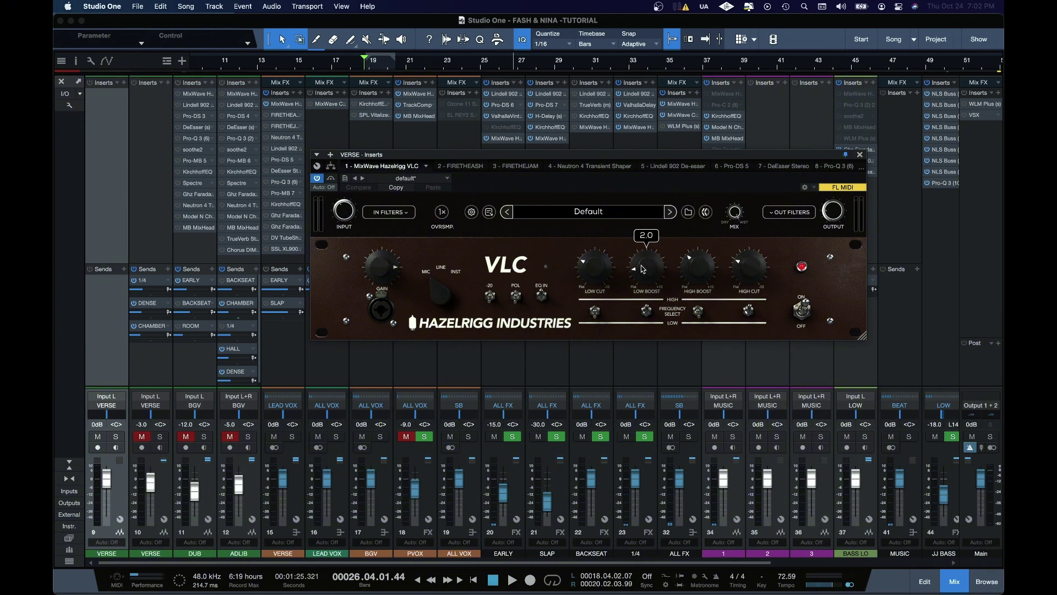
{"action": "mouse_move", "coordinate": [583, 267]}
{"action": "key", "text": "space"}
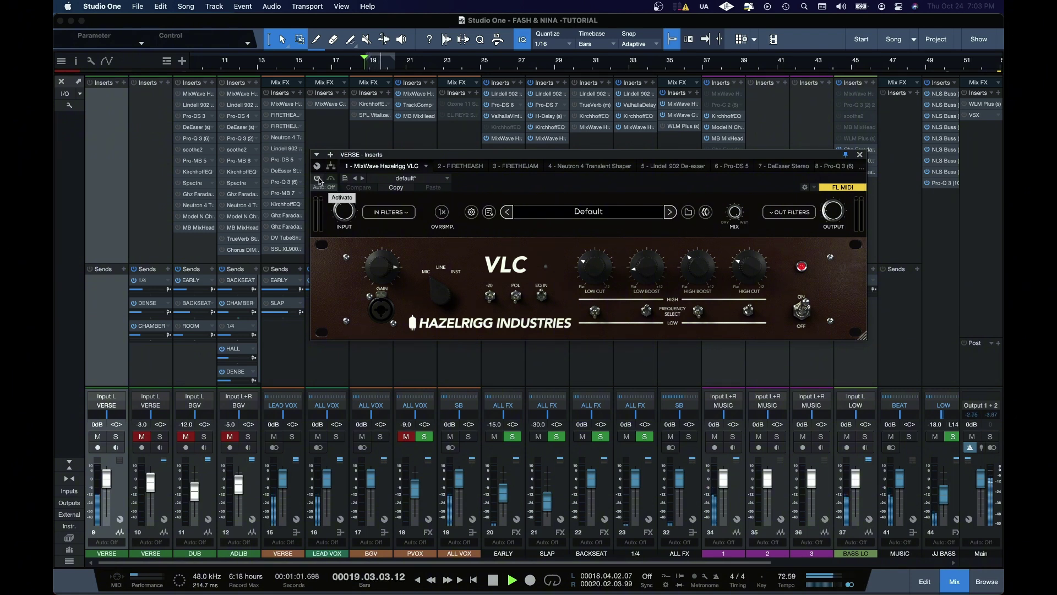
{"action": "left_click", "coordinate": [318, 179]}
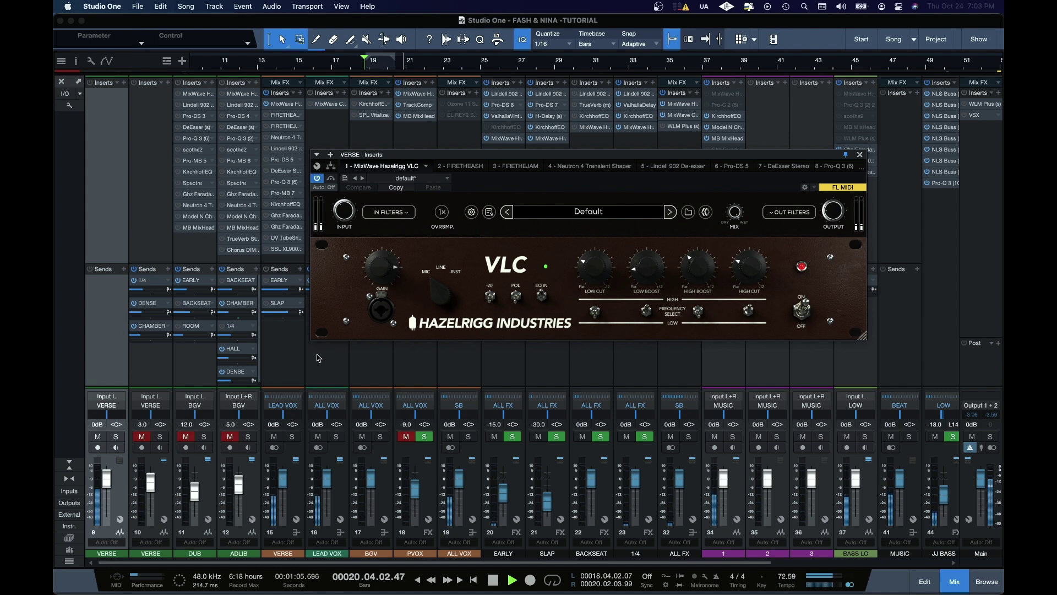
{"action": "left_click", "coordinate": [318, 179]}
{"action": "left_click", "coordinate": [318, 179]}
Step: Set the VLC output level to about -4.8 and compare it with the bypassed signal
{"action": "mouse_move", "coordinate": [835, 221]}
{"action": "left_click_drag", "start_coordinate": [836, 221], "coordinate": [835, 213]}
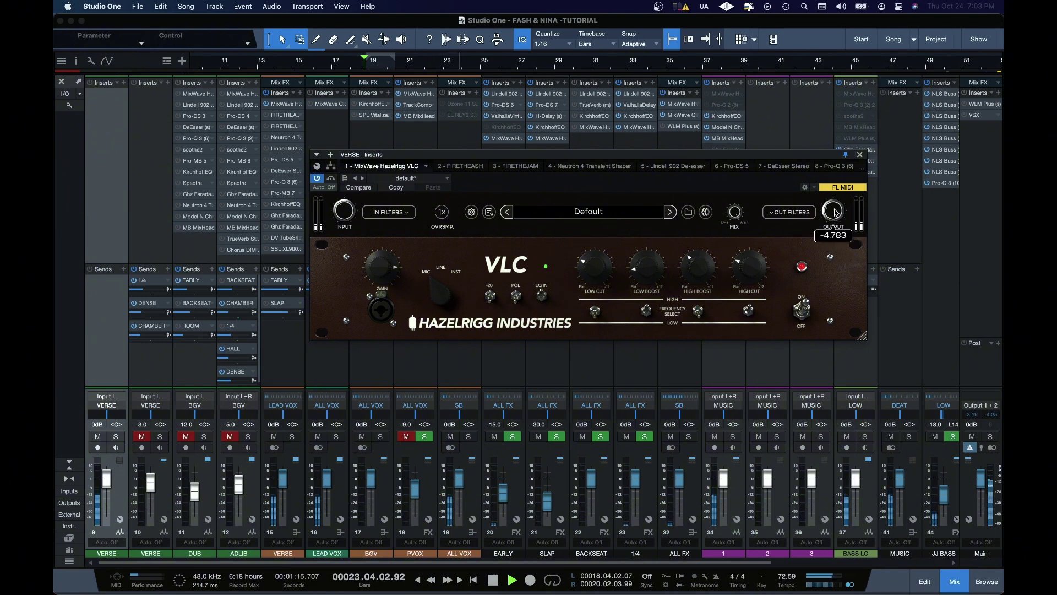
{"action": "left_click", "coordinate": [319, 179]}
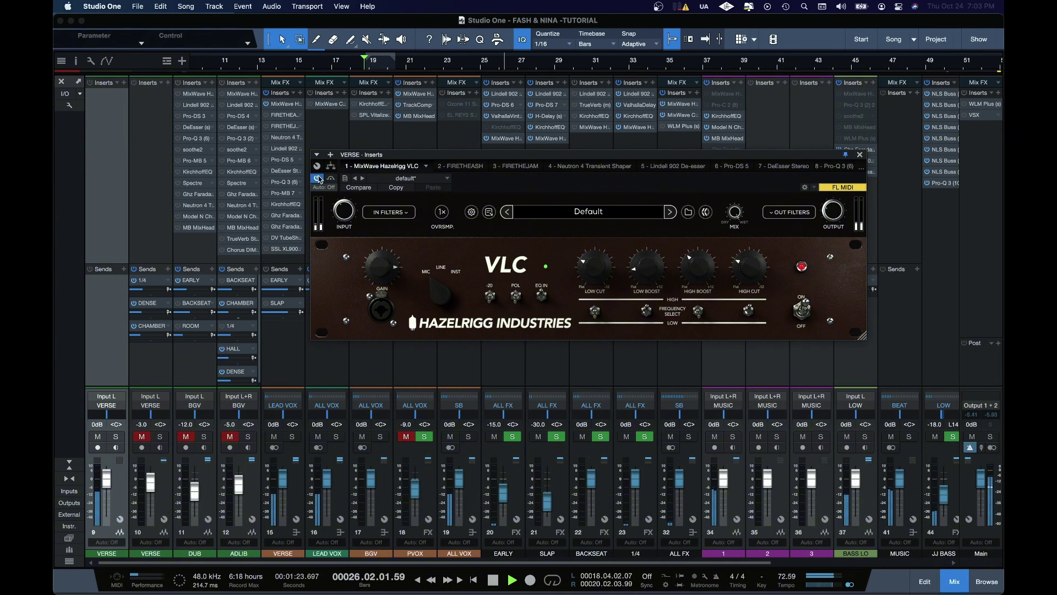
Step: Set the high-pass output filter of the VLC to about 51 Hz and compare it with the bypassed signal
{"action": "left_click", "coordinate": [774, 214]}
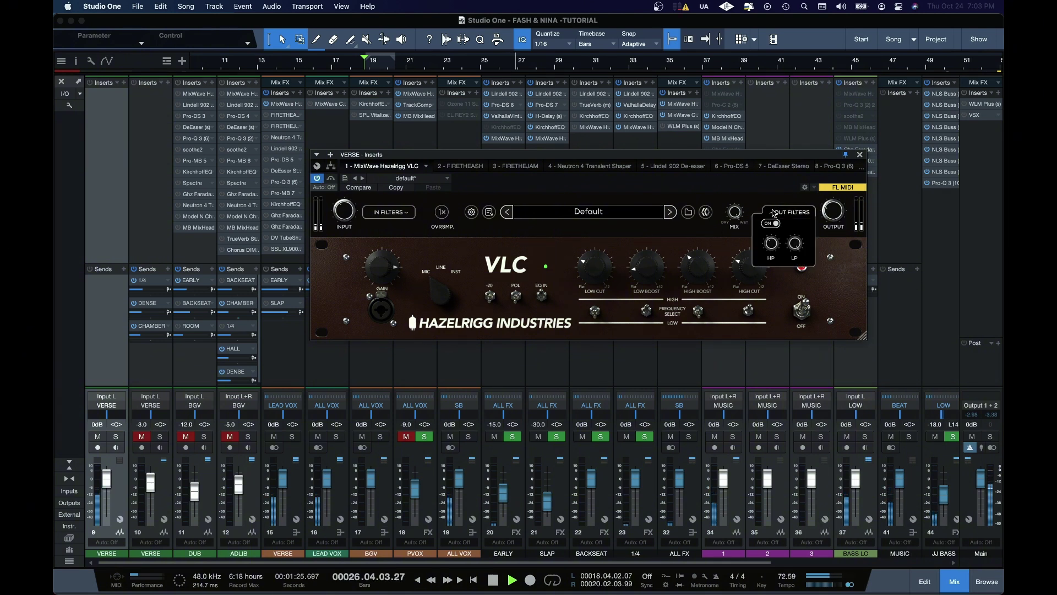
{"action": "left_click_drag", "start_coordinate": [772, 248], "coordinate": [773, 253]}
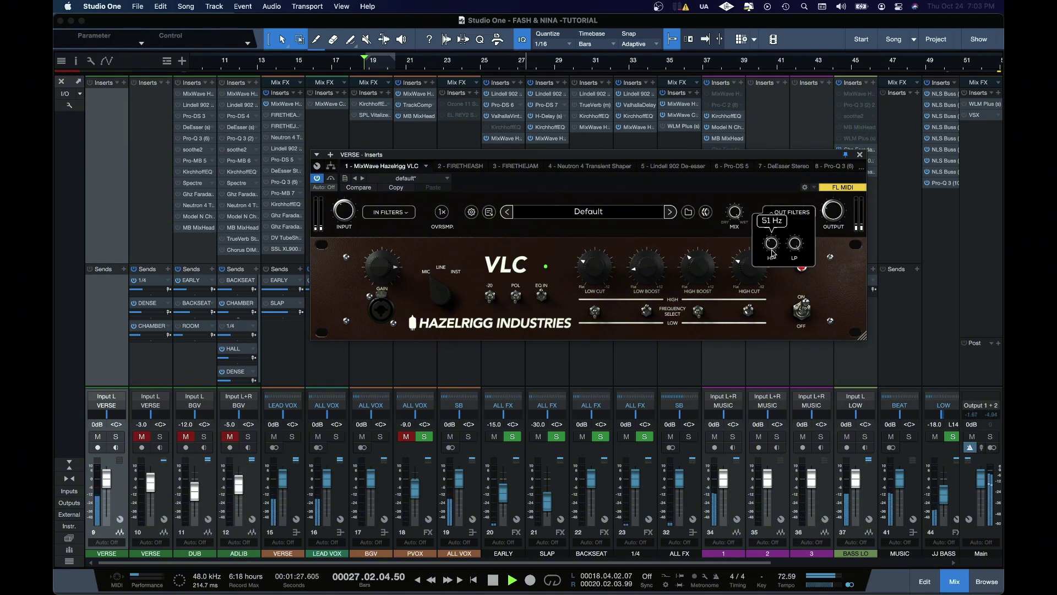
{"action": "left_click", "coordinate": [795, 213]}
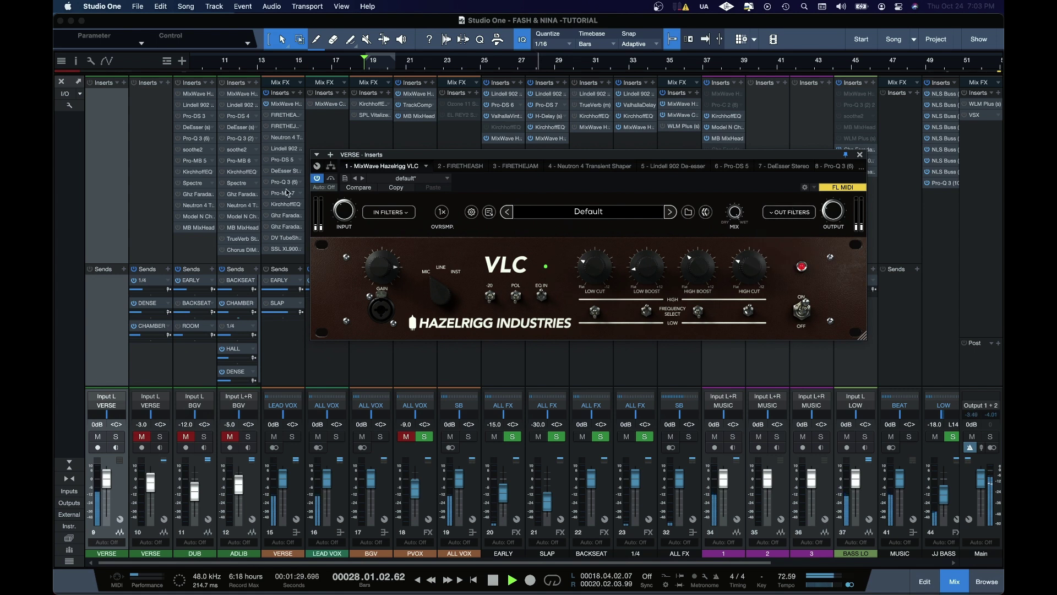
{"action": "left_click", "coordinate": [318, 179]}
Step: Set the VLC low boost to 2.5, compare it with bypass during playback, and close the plug-in
{"action": "left_click_drag", "start_coordinate": [640, 273], "coordinate": [640, 271]}
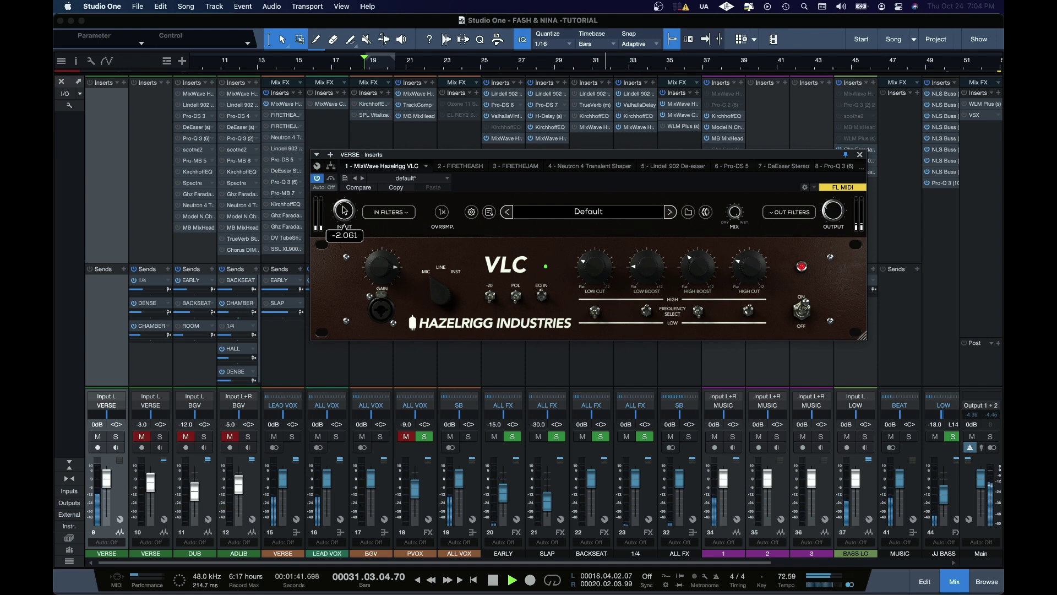
{"action": "left_click", "coordinate": [318, 179]}
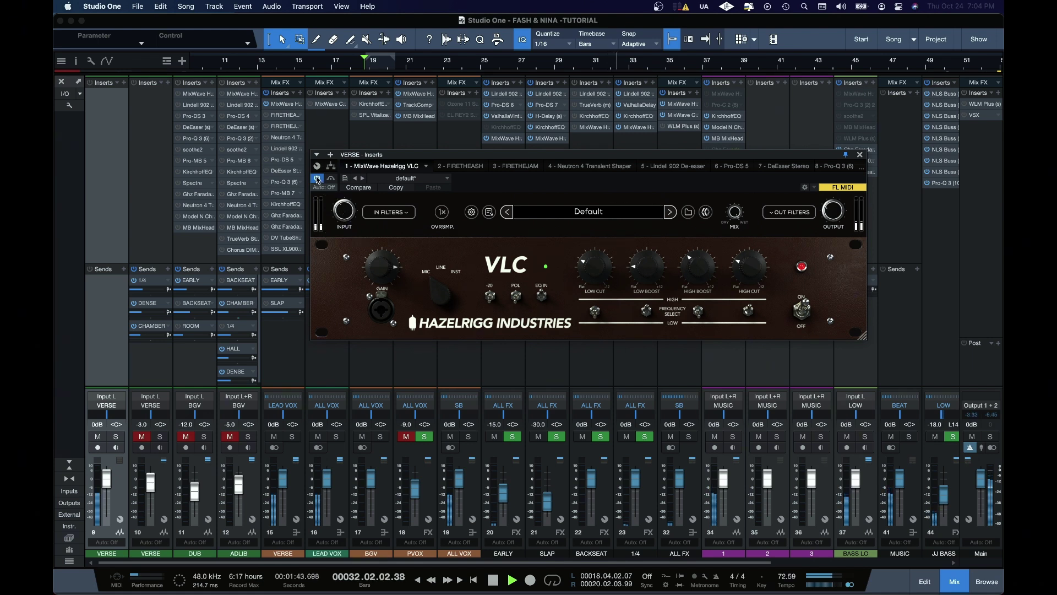
{"action": "left_click", "coordinate": [318, 179]}
{"action": "key", "text": "space"}
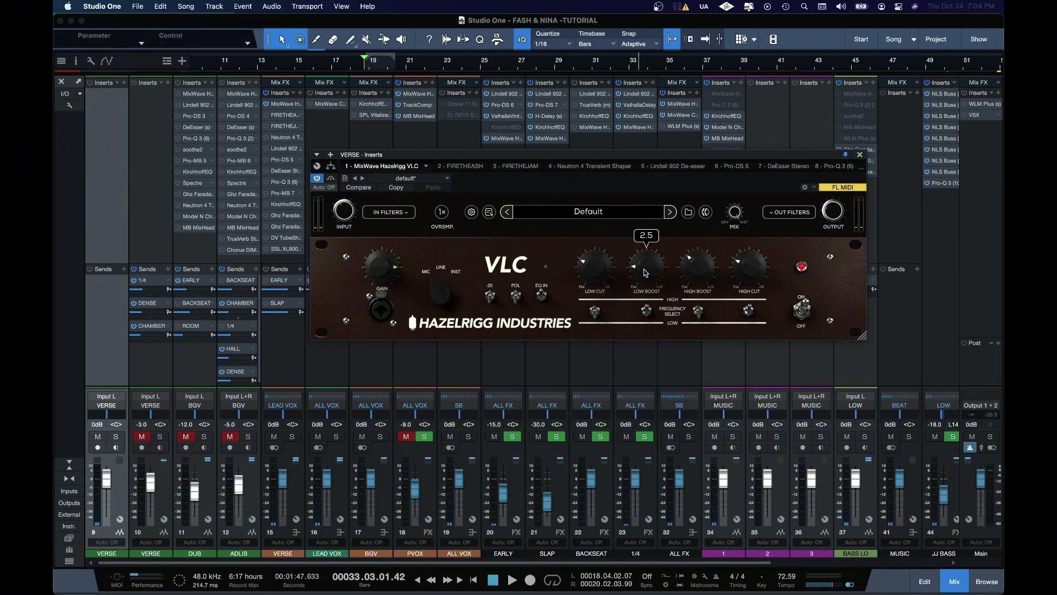
{"action": "mouse_move", "coordinate": [396, 275]}
{"action": "left_click_drag", "start_coordinate": [816, 159], "coordinate": [833, 112]}
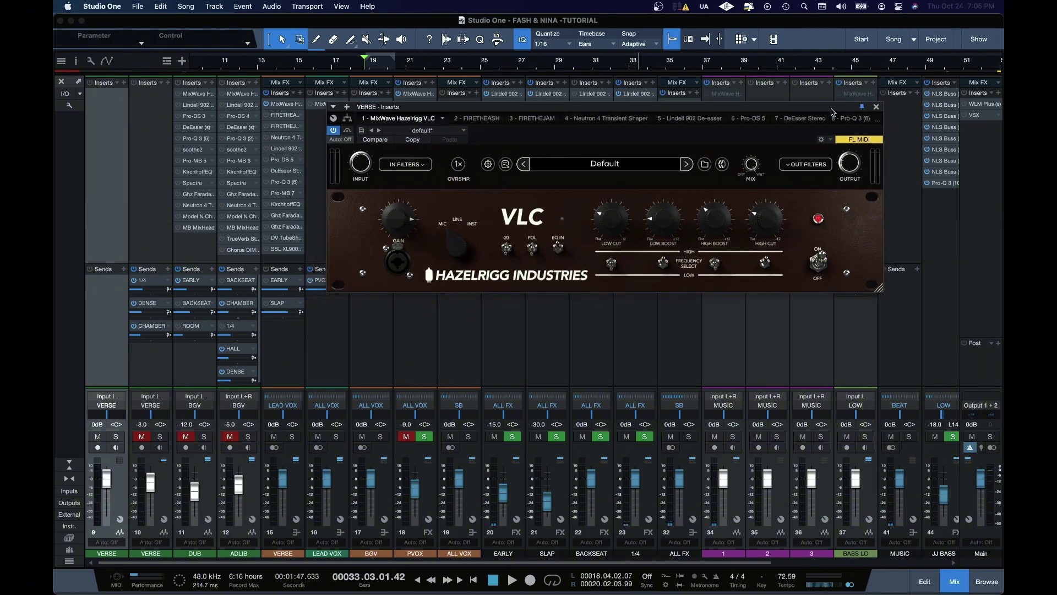
{"action": "left_click", "coordinate": [876, 107]}
Step: Activate the FIRETHEASH and FIRETHEJAM inserts on the VERSE bus and place their windows side by side
{"action": "left_click", "coordinate": [266, 115]}
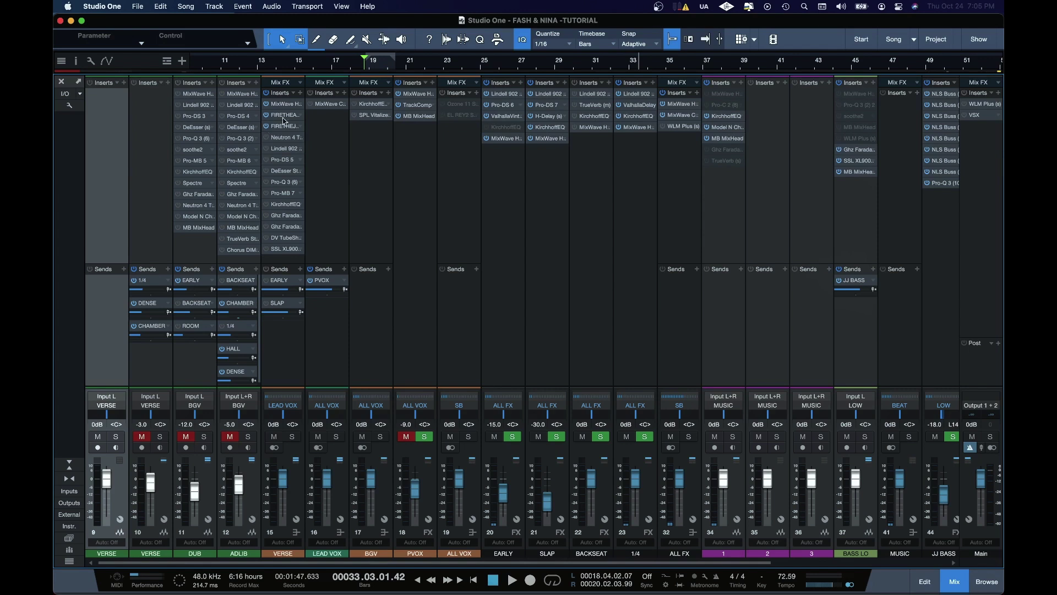
{"action": "double_click", "coordinate": [284, 116]}
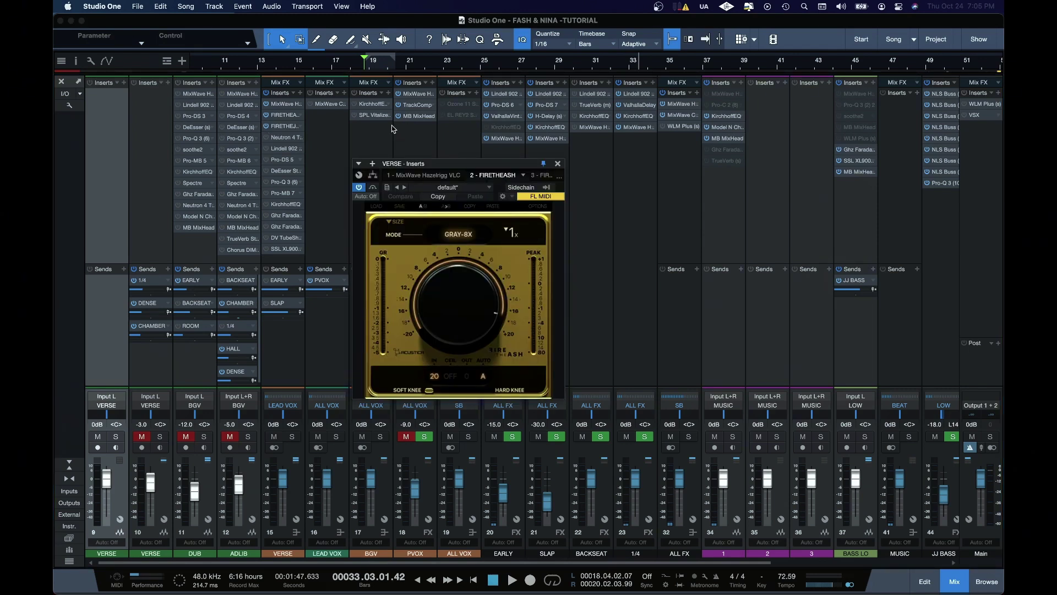
{"action": "double_click", "coordinate": [291, 124]}
{"action": "left_click", "coordinate": [466, 175]}
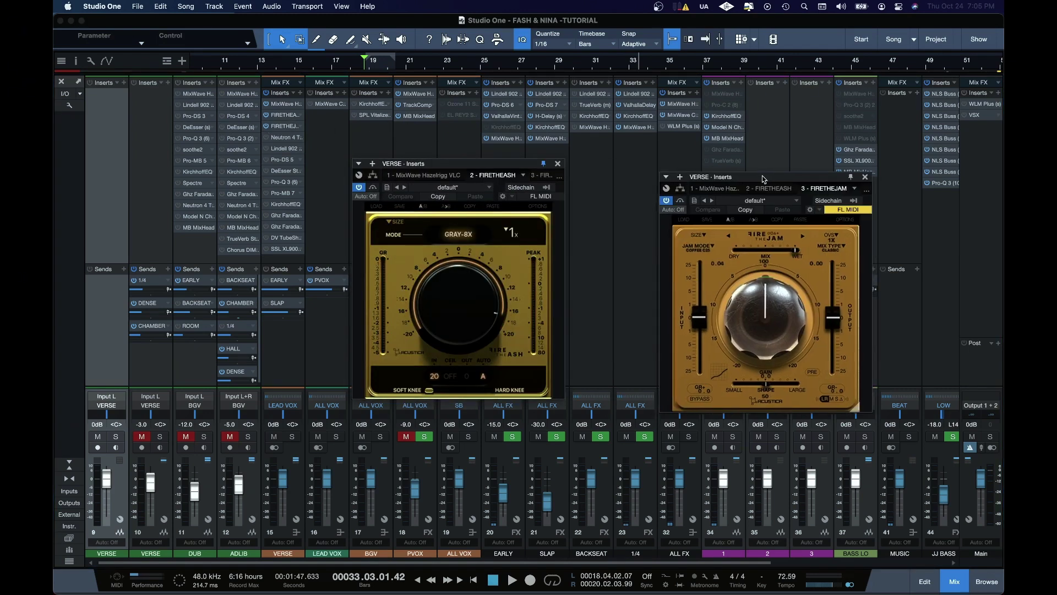
{"action": "left_click_drag", "start_coordinate": [768, 167], "coordinate": [670, 166]}
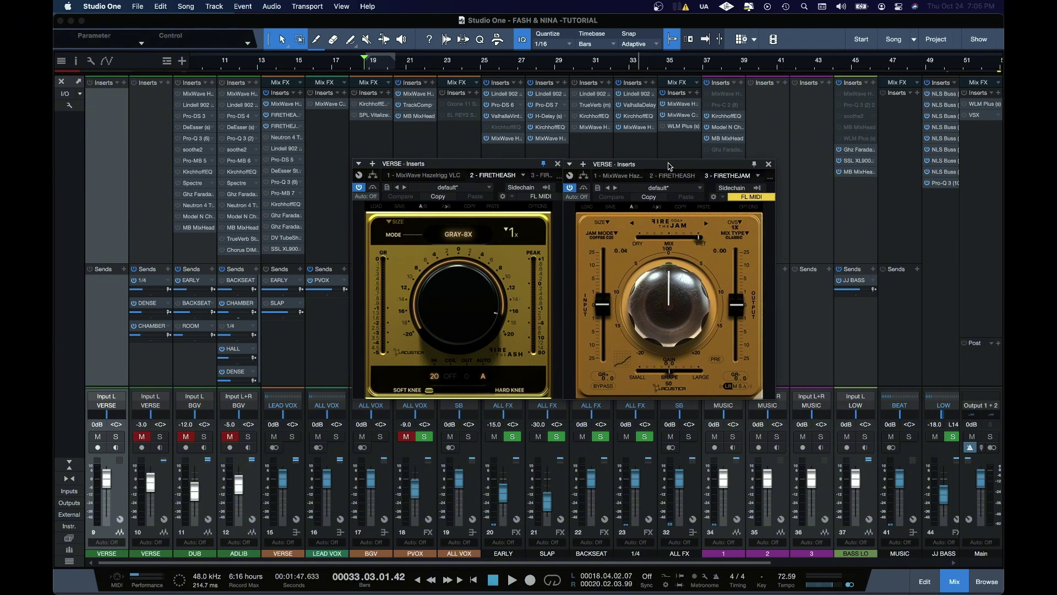
Step: Turn the large FIRETHEASH knob slightly and play the verse, comparing FIRETHEASH and FIRETHEJAM bypassed and active
{"action": "left_click", "coordinate": [468, 300]}
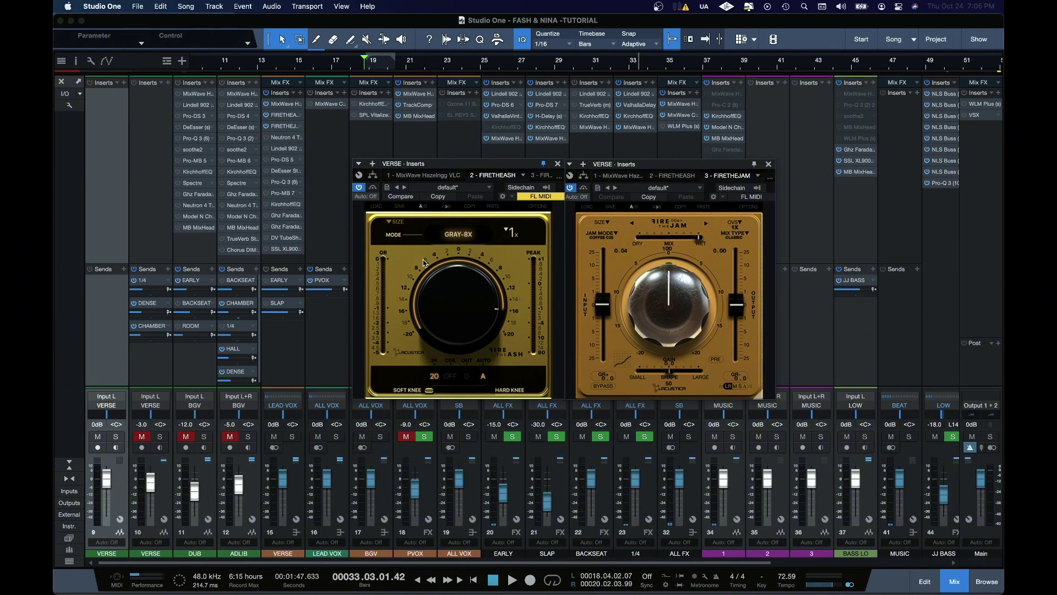
{"action": "key", "text": "space"}
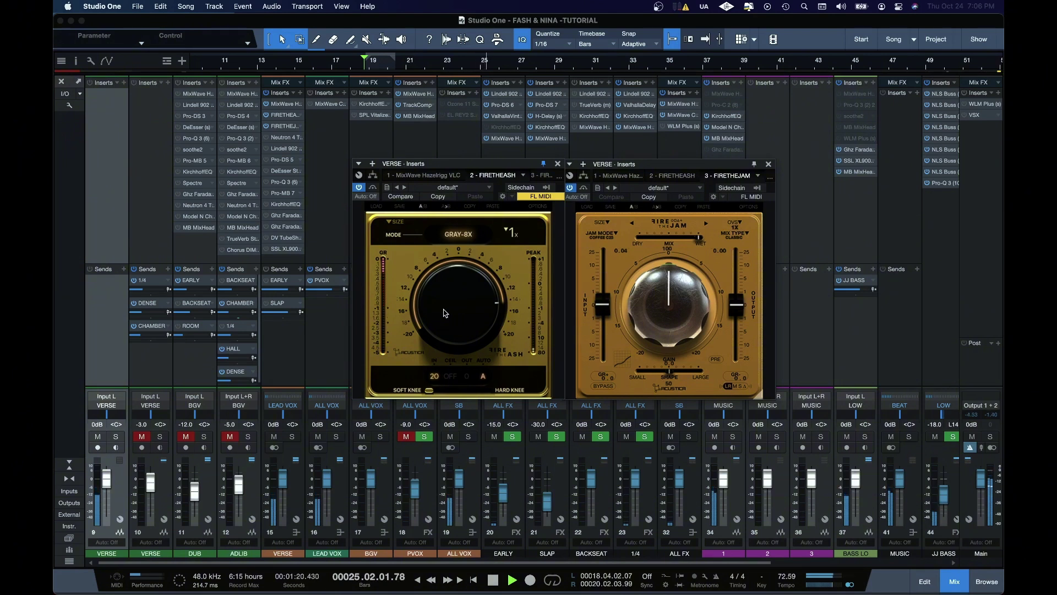
{"action": "left_click", "coordinate": [266, 115]}
{"action": "left_click", "coordinate": [265, 126]}
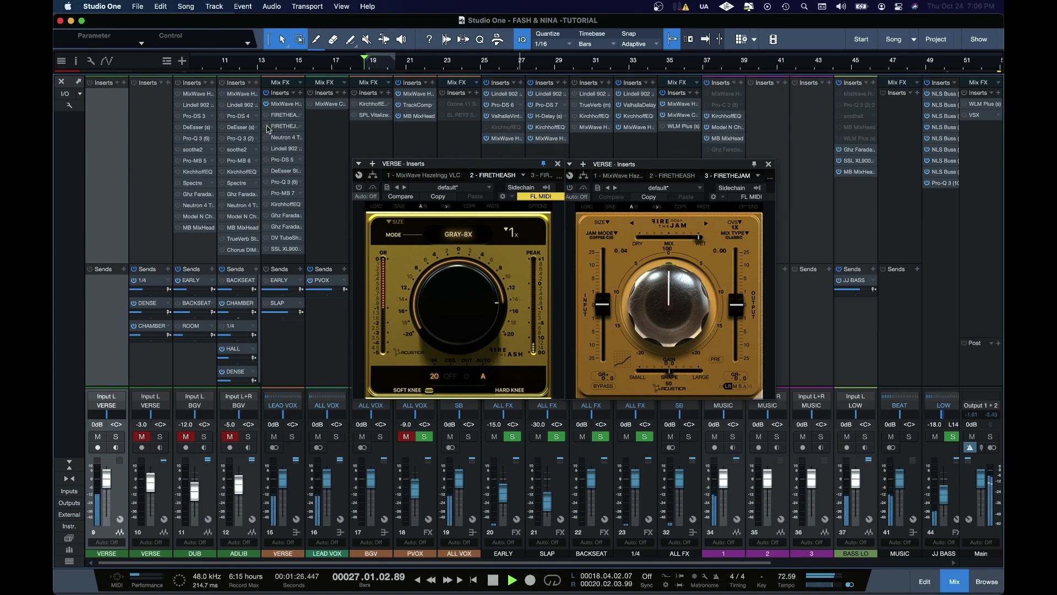
{"action": "left_click", "coordinate": [265, 126]}
{"action": "left_click", "coordinate": [267, 114]}
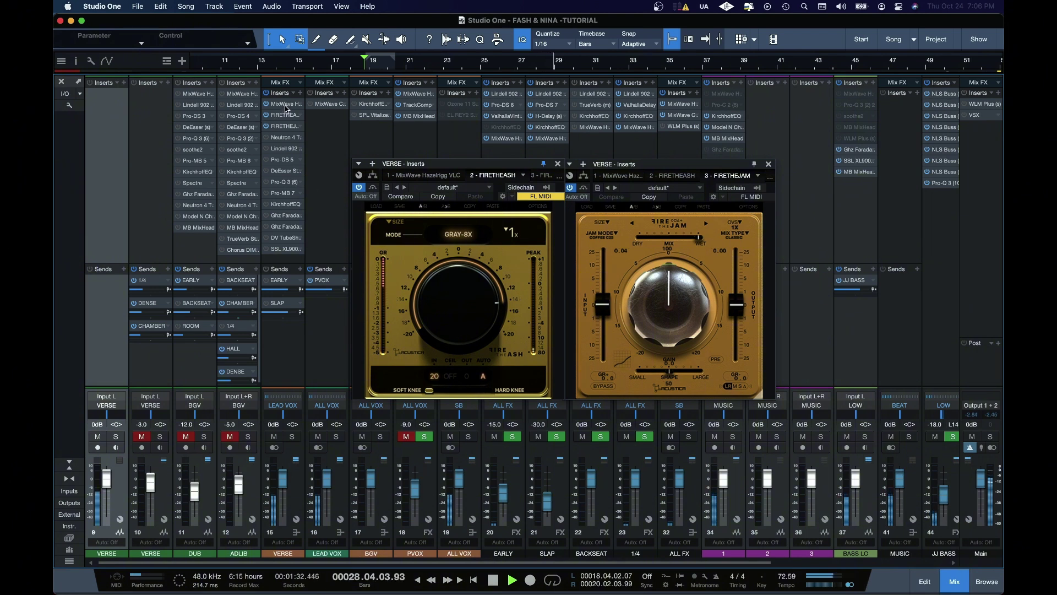
{"action": "key", "text": "space"}
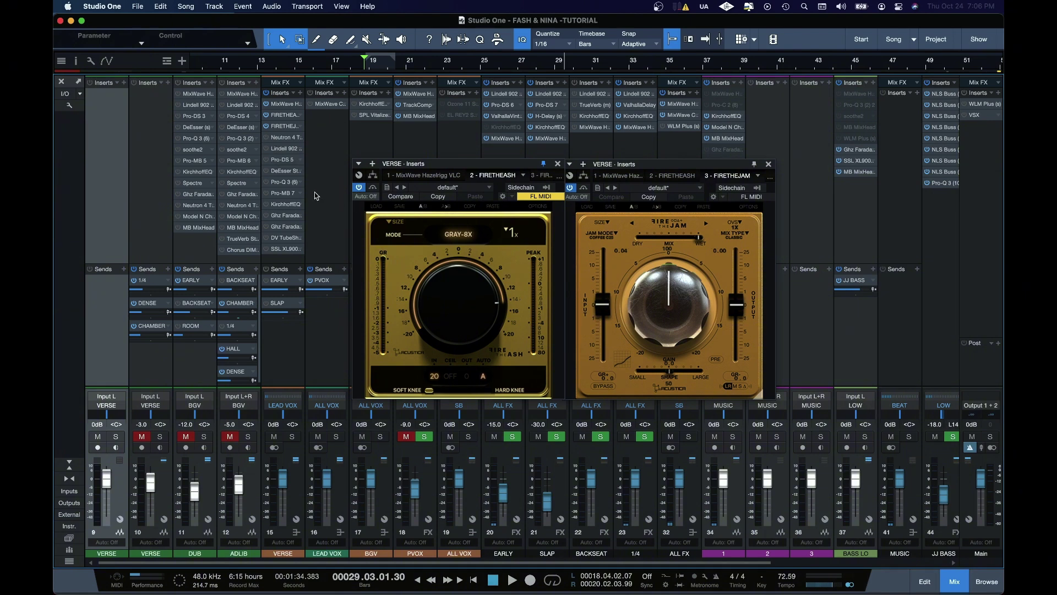
Step: Open Neutron 4 Transient Shaper on the VERSE bus in place of the other plug-ins and set its envelope response to Smooth during playback
{"action": "left_click", "coordinate": [289, 138]}
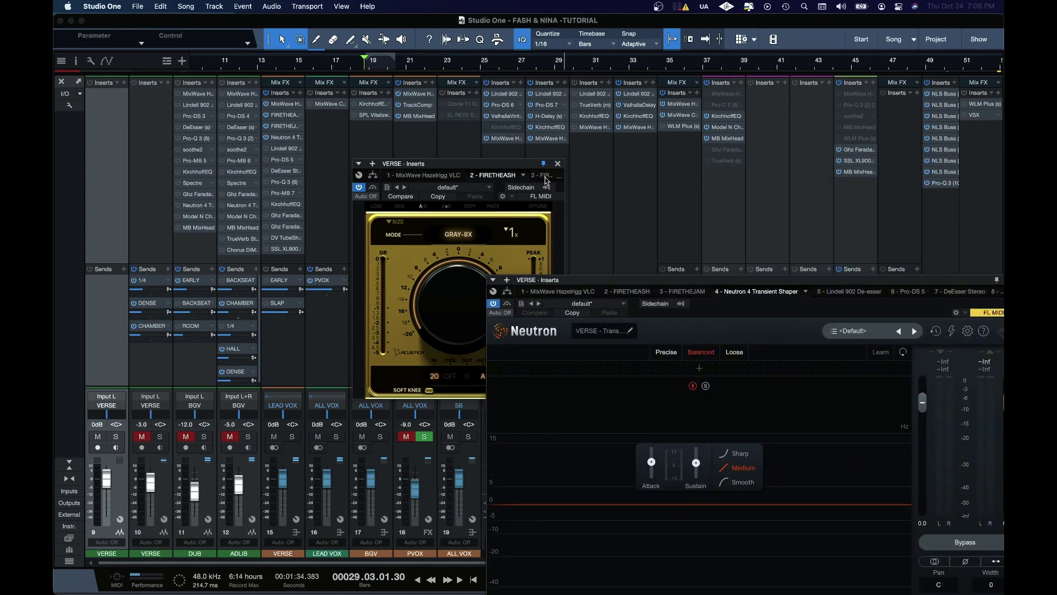
{"action": "left_click", "coordinate": [557, 165]}
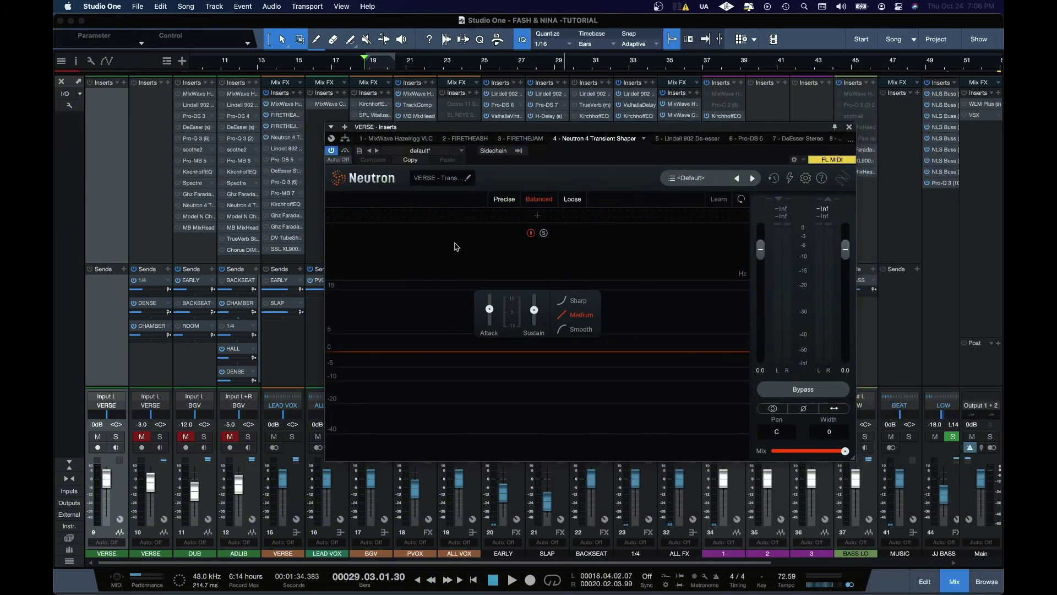
{"action": "key", "text": "space"}
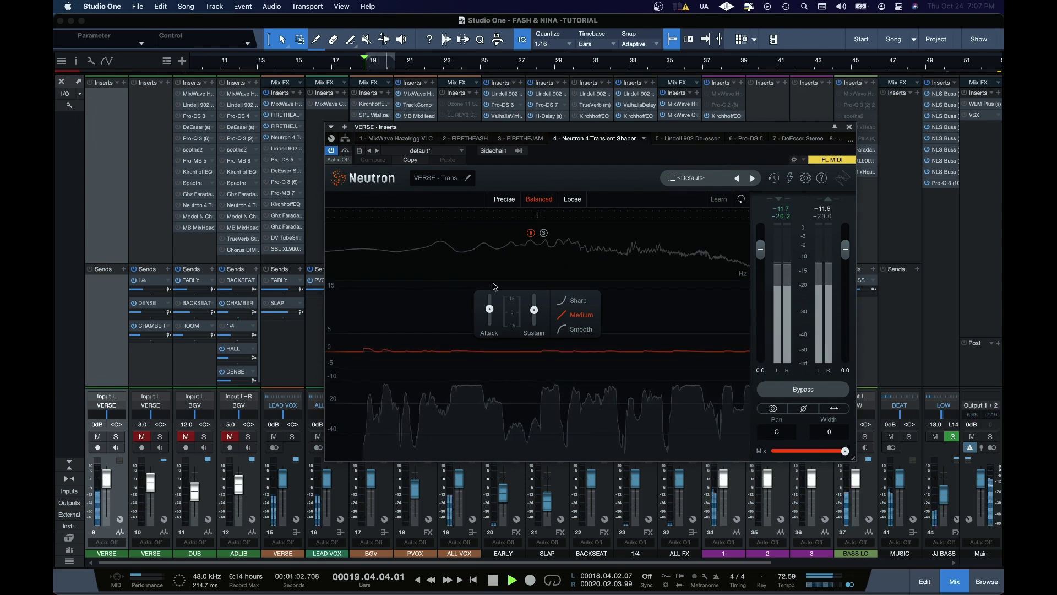
{"action": "left_click", "coordinate": [564, 330]}
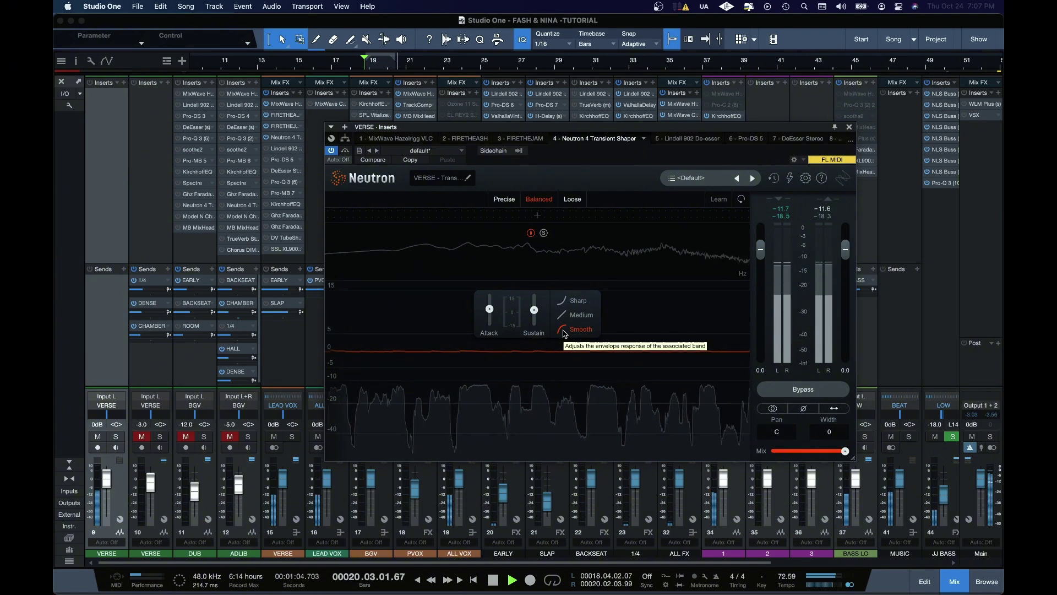
Step: Set the Neutron 4 Transient Shaper envelope response to Medium, close the plug-in, and stop playback
{"action": "left_click", "coordinate": [566, 321]}
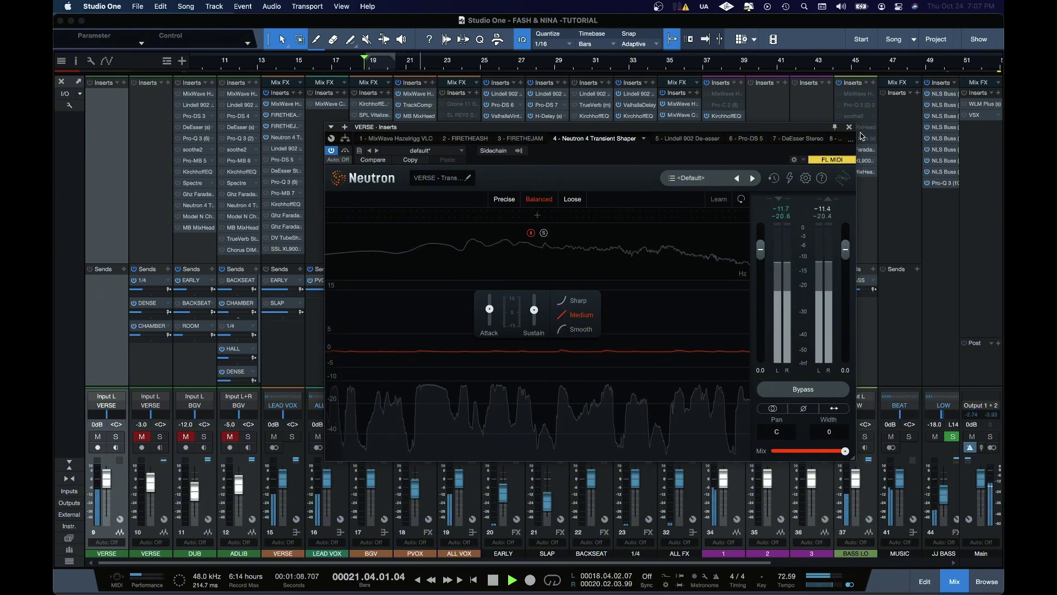
{"action": "left_click", "coordinate": [262, 118]}
{"action": "key", "text": "space"}
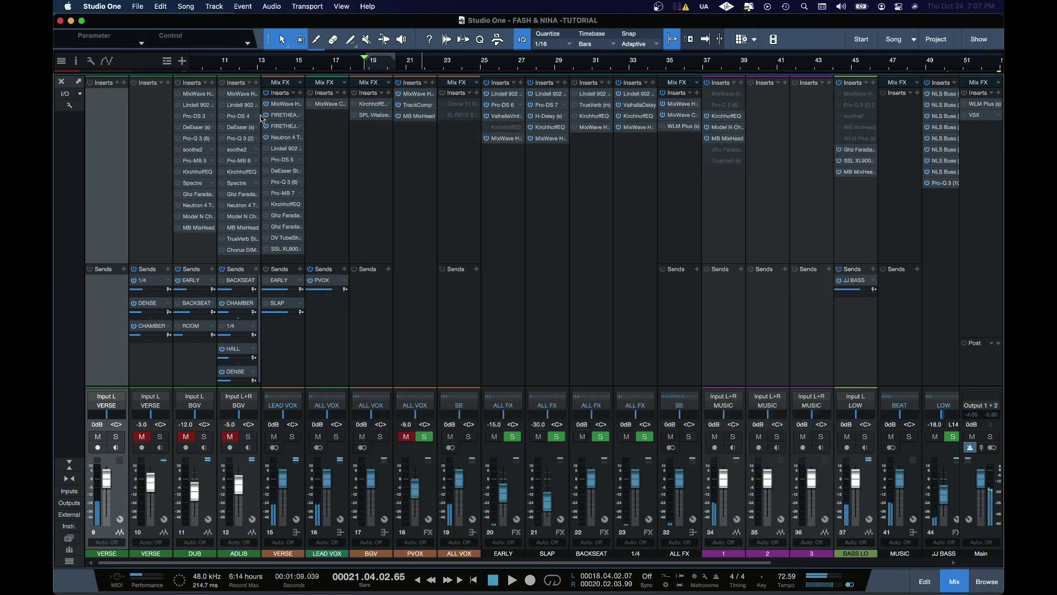
Step: Activate and open Lindell 902 De-esser on the VERSE bus and play the verse, listening to Detector before switching back to Output
{"action": "left_click", "coordinate": [278, 153]}
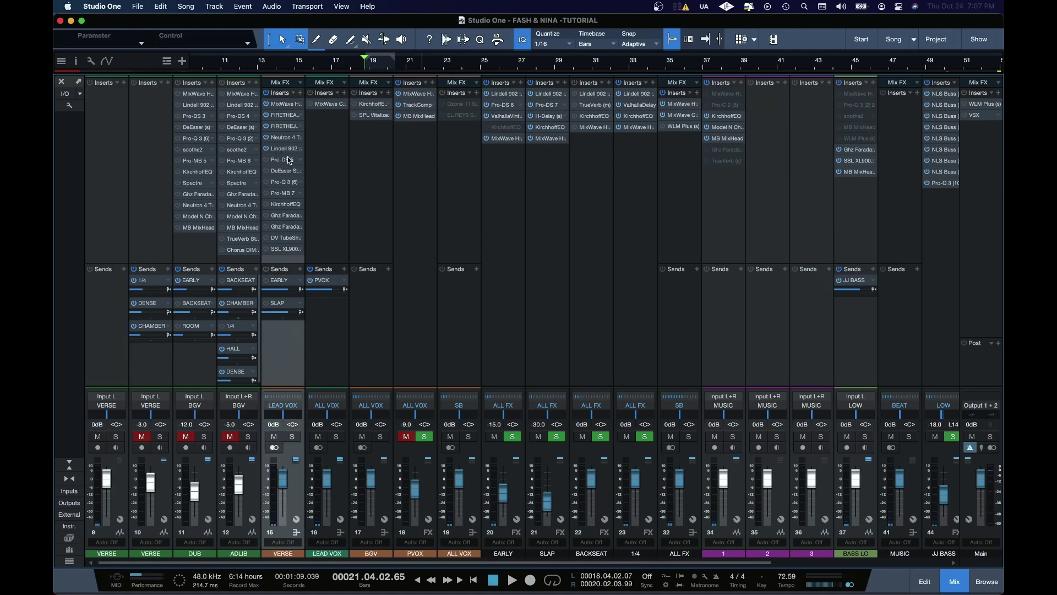
{"action": "left_click", "coordinate": [288, 148]}
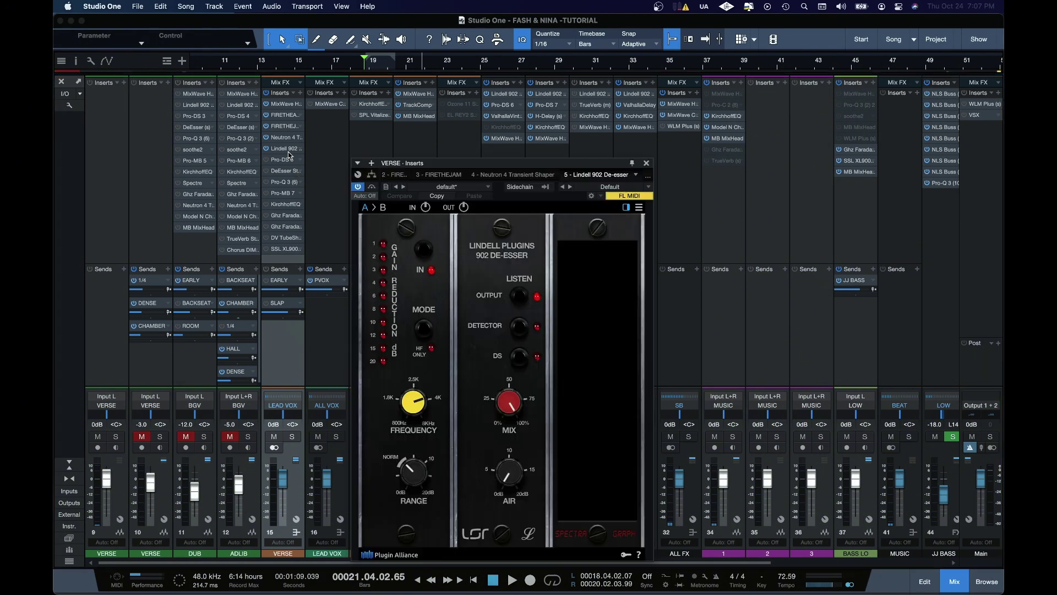
{"action": "left_click_drag", "start_coordinate": [437, 167], "coordinate": [463, 76]}
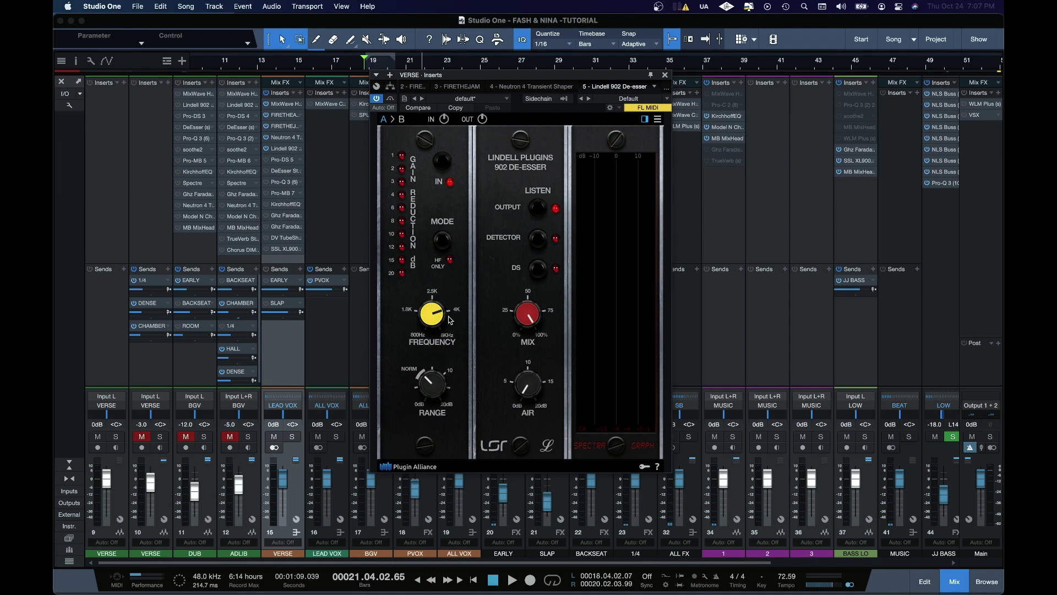
{"action": "left_click", "coordinate": [539, 240]}
{"action": "key", "text": "space"}
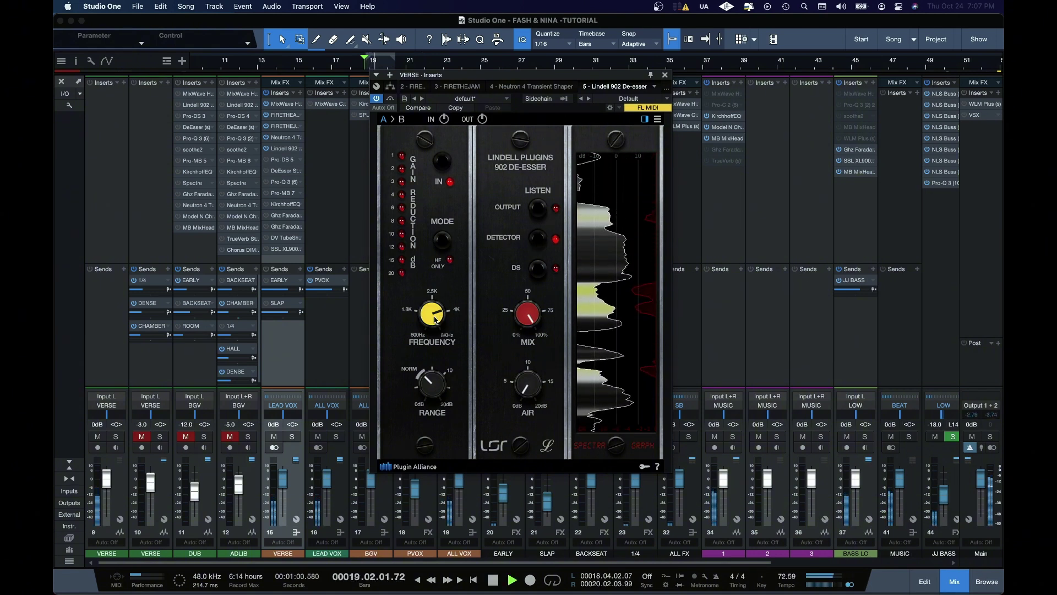
{"action": "left_click", "coordinate": [543, 216]}
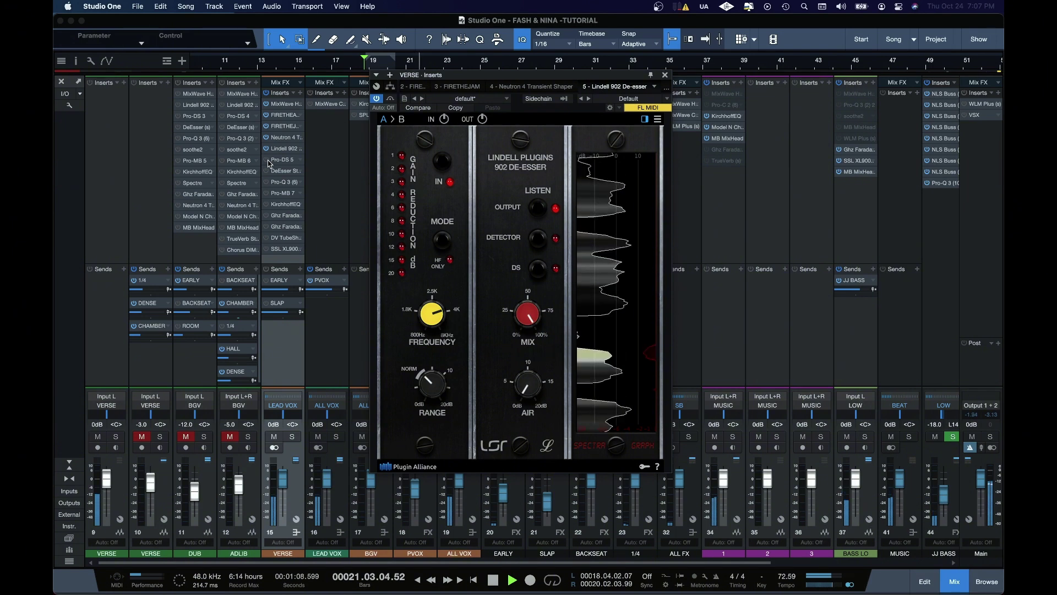
{"action": "key", "text": "space"}
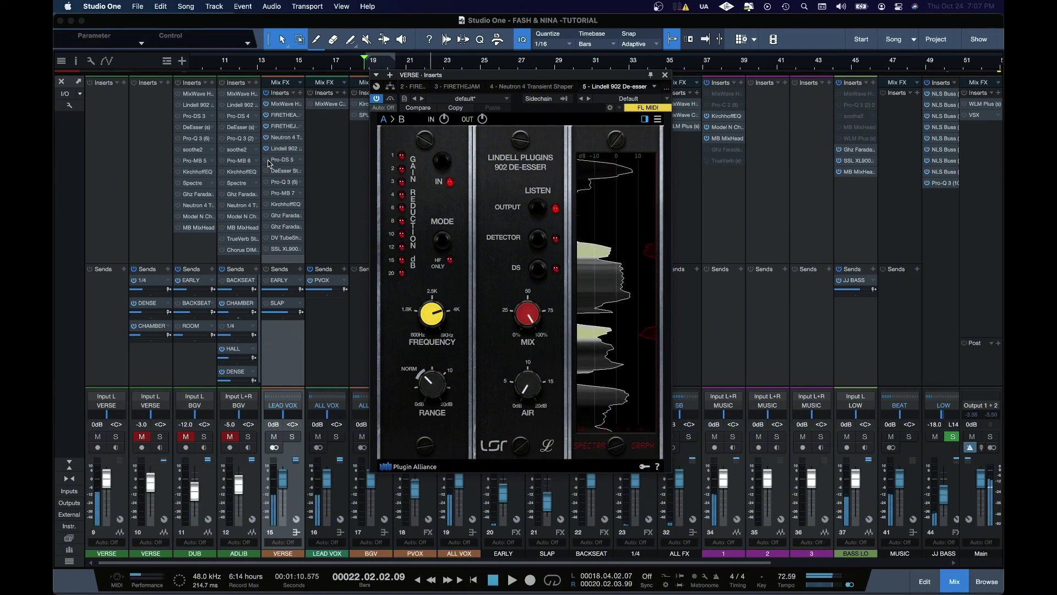
Step: Activate Pro-DS 5 on the VERSE bus, set its lower frequency to 7.5 kHz, and audition the detected band during playback
{"action": "left_click", "coordinate": [288, 161]}
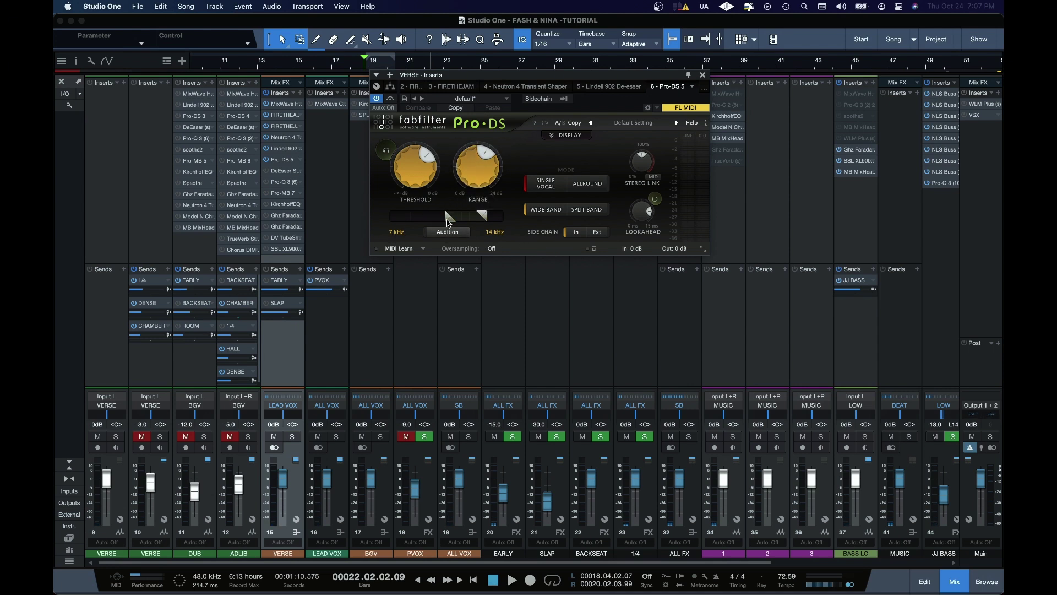
{"action": "left_click_drag", "start_coordinate": [445, 216], "coordinate": [447, 219]}
{"action": "key", "text": "space"}
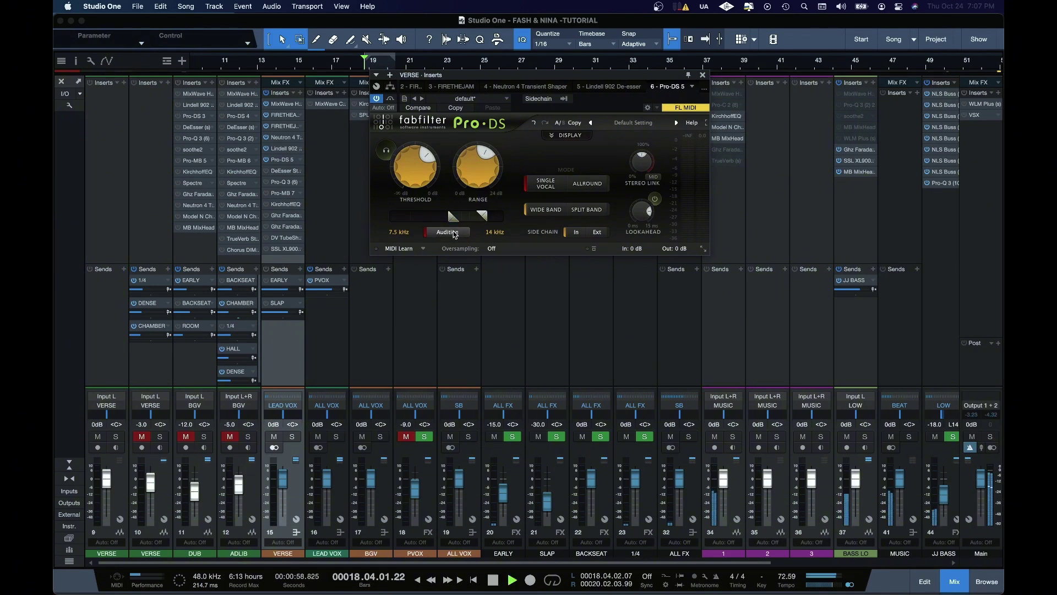
{"action": "left_click", "coordinate": [455, 232]}
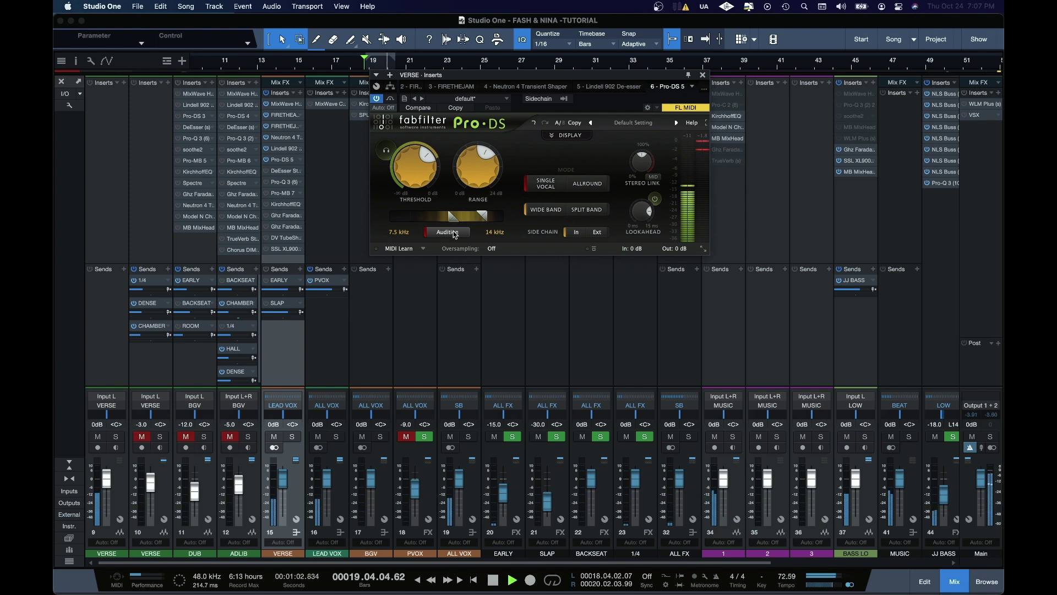
{"action": "left_click", "coordinate": [454, 232]}
{"action": "mouse_move", "coordinate": [427, 175]}
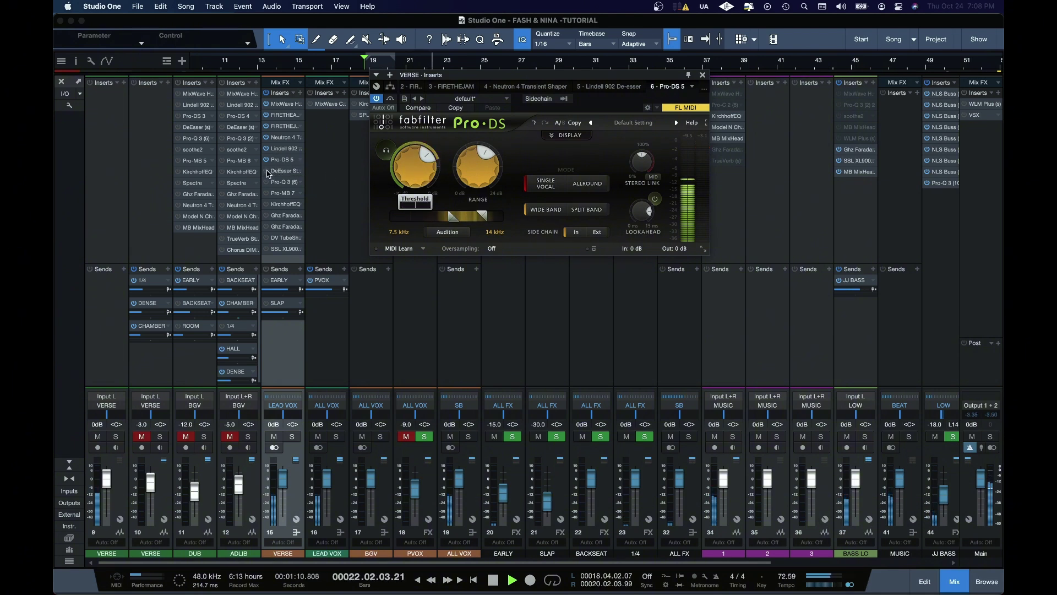
{"action": "key", "text": "space"}
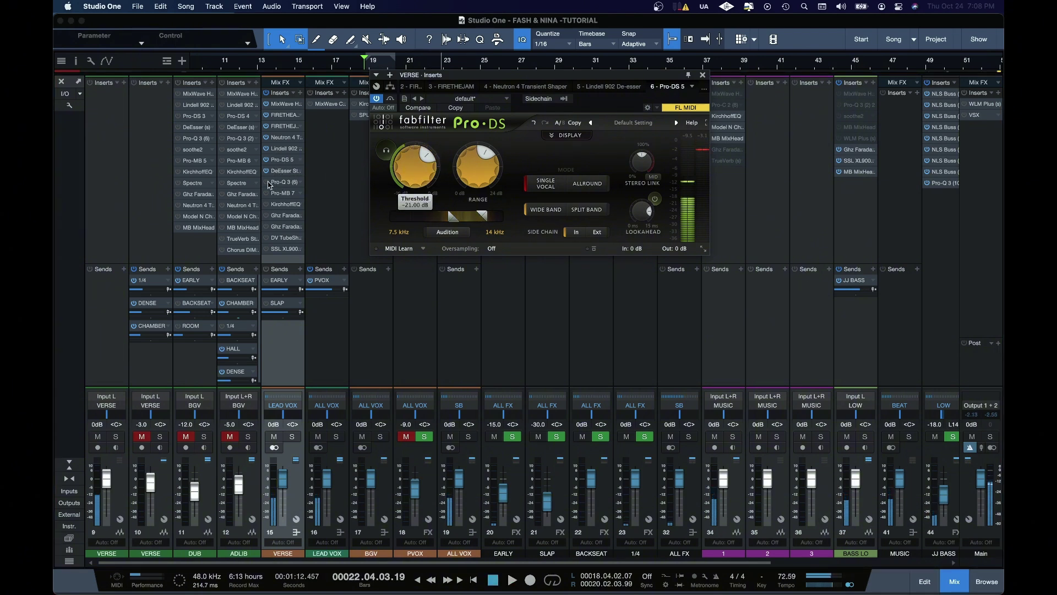
Step: Open DeEsser Stereo on the VERSE bus and play the verse, monitoring the sidechain before returning the monitor to Audio
{"action": "left_click", "coordinate": [281, 171]}
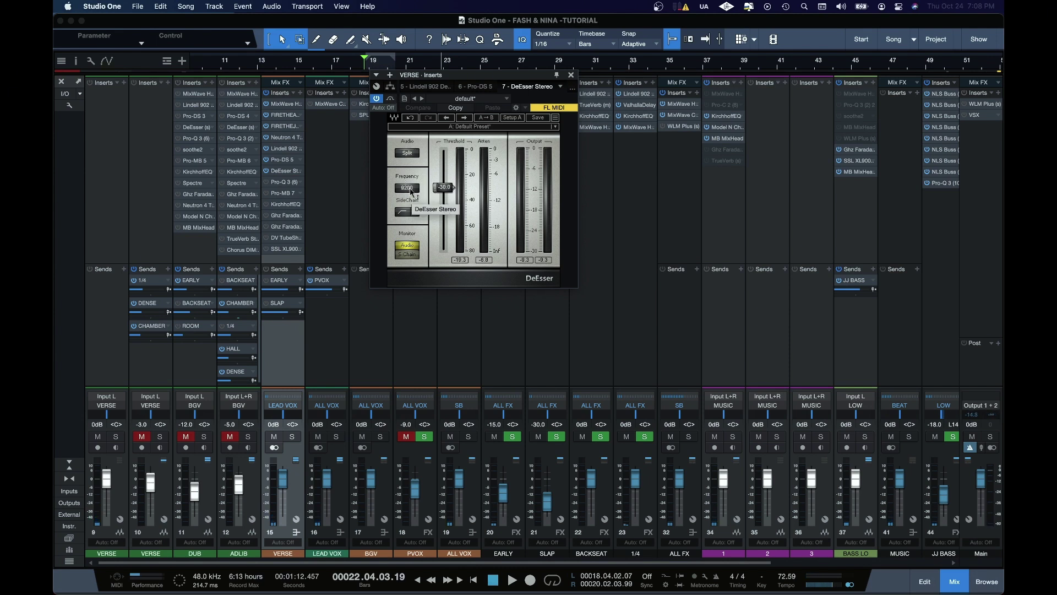
{"action": "left_click", "coordinate": [412, 255]}
{"action": "key", "text": "space"}
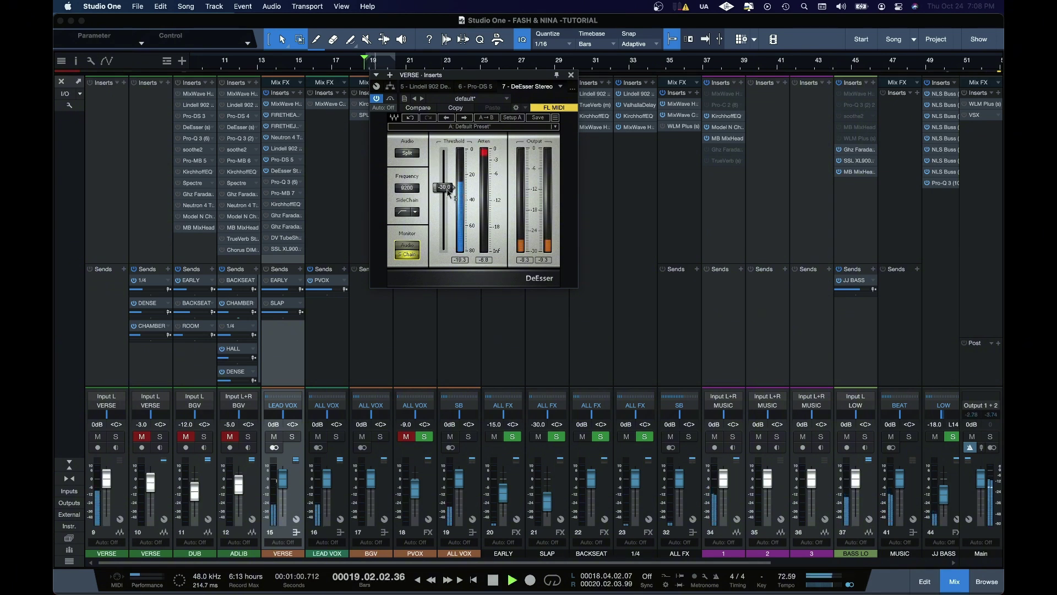
{"action": "left_click", "coordinate": [413, 246]}
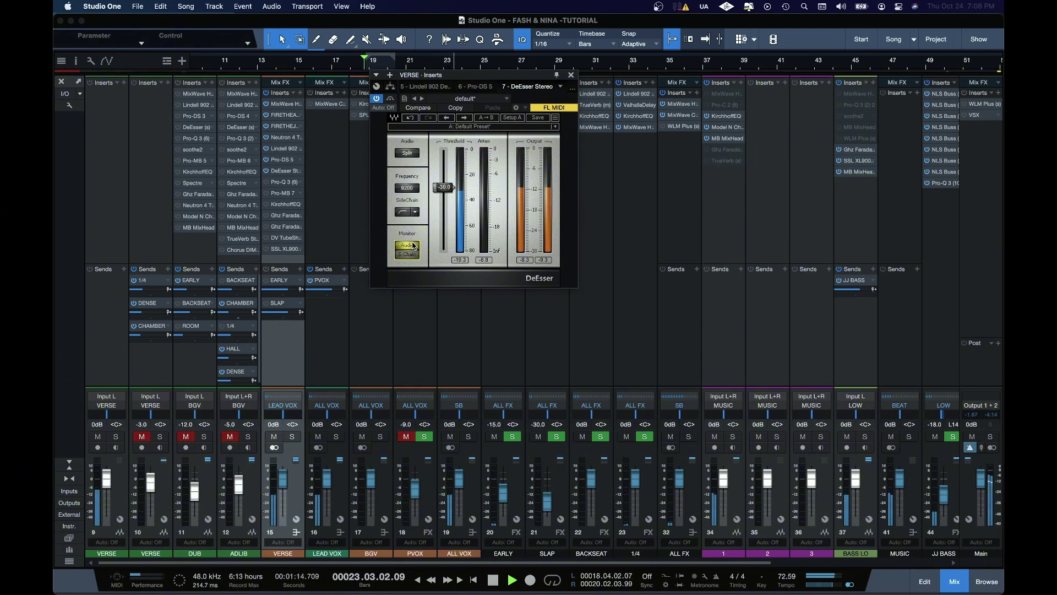
{"action": "key", "text": "space"}
Step: Activate and open Pro-Q 3 (6) on the VERSE bus and play the verse briefly to bring up its spectrum peaks
{"action": "left_click", "coordinate": [270, 186]}
{"action": "left_click", "coordinate": [282, 182]}
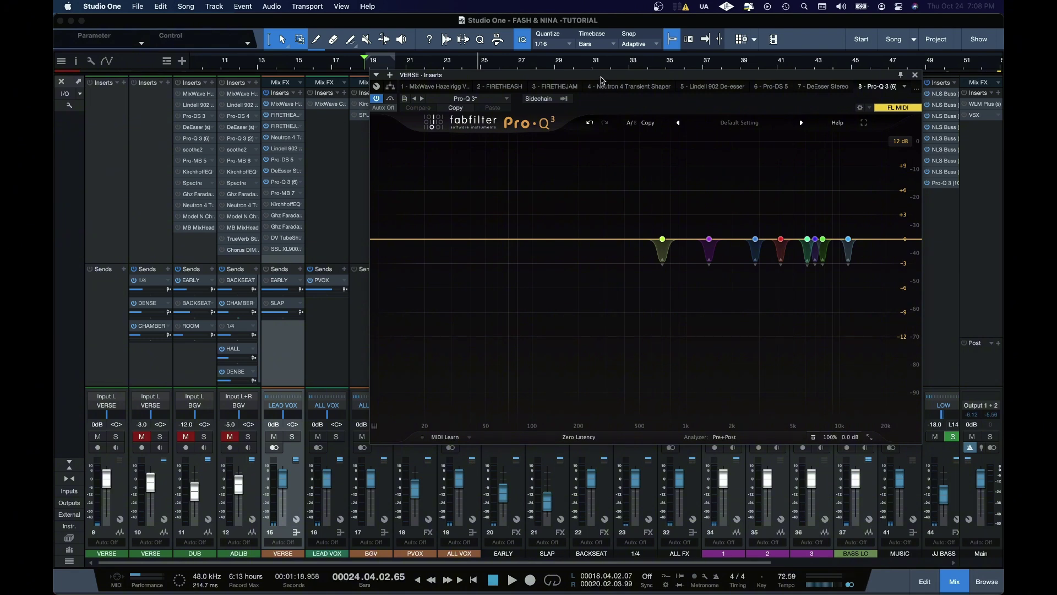
{"action": "left_click_drag", "start_coordinate": [601, 78], "coordinate": [520, 72]}
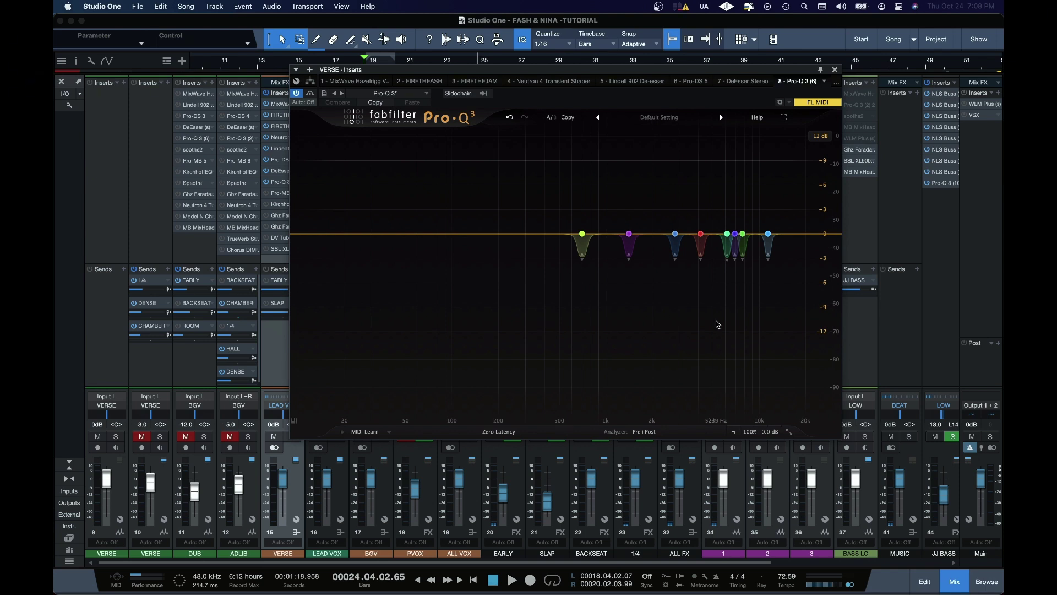
{"action": "key", "text": "space"}
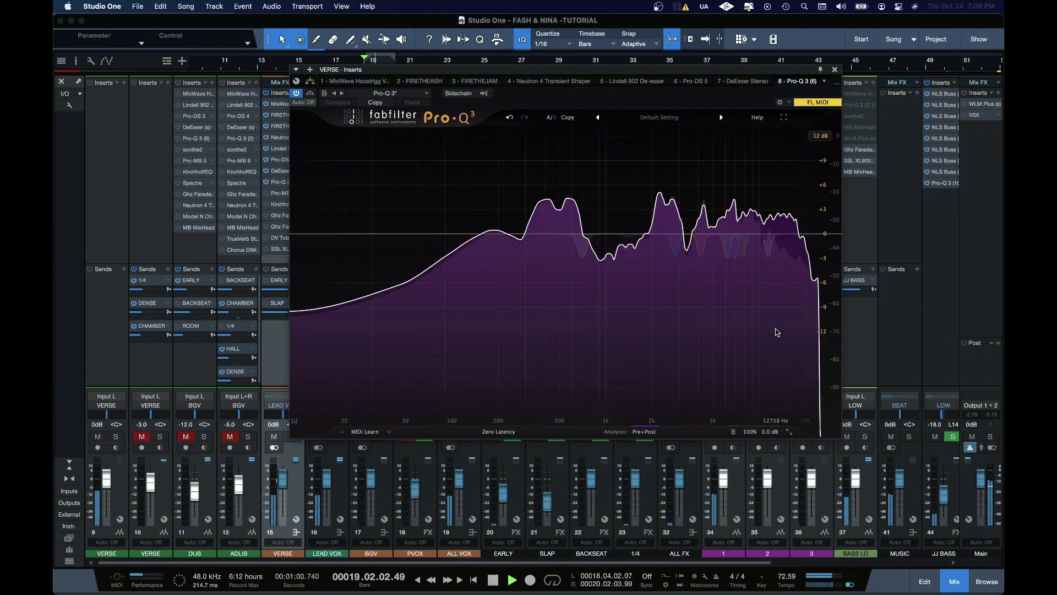
{"action": "key", "text": "space"}
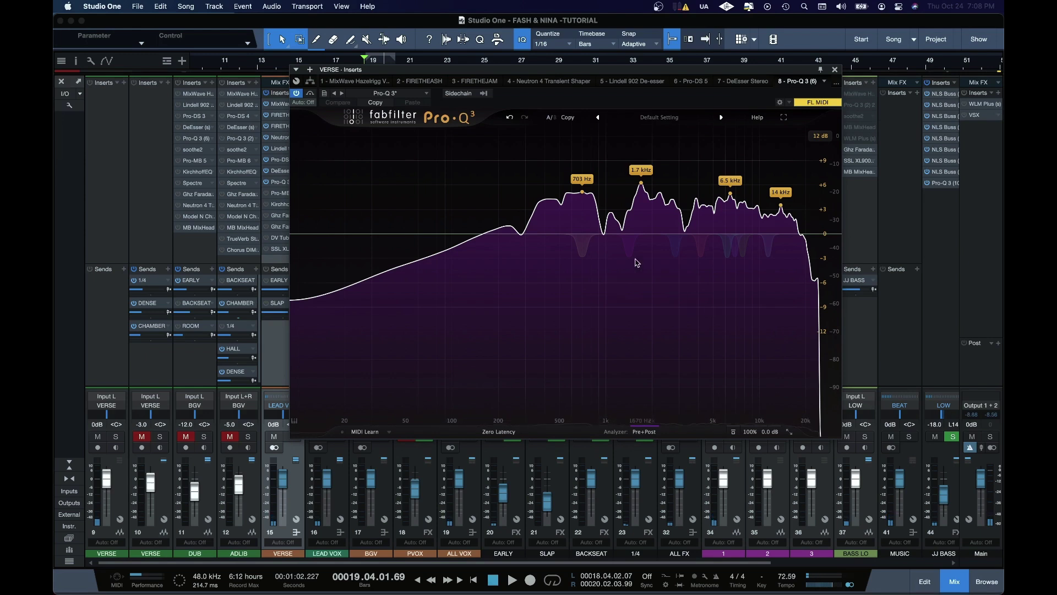
Step: Grab the 1.7 kHz peak as a new bell band, make it dynamic with 0 dB gain, and set its slope to 24 dB/oct
{"action": "left_click_drag", "start_coordinate": [642, 191], "coordinate": [642, 258]}
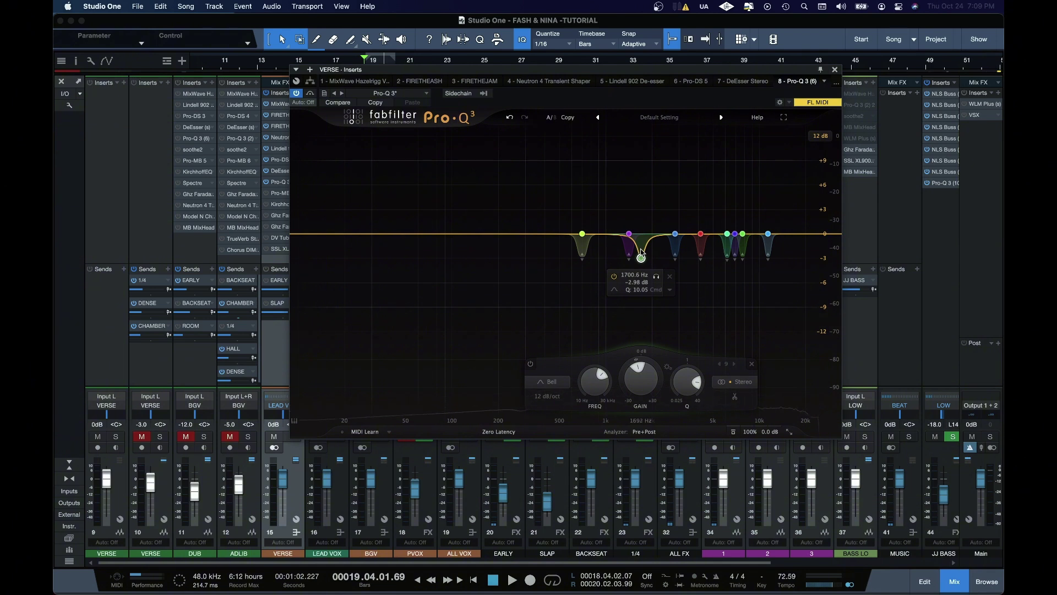
{"action": "left_click", "coordinate": [656, 277]}
{"action": "left_click", "coordinate": [670, 290]}
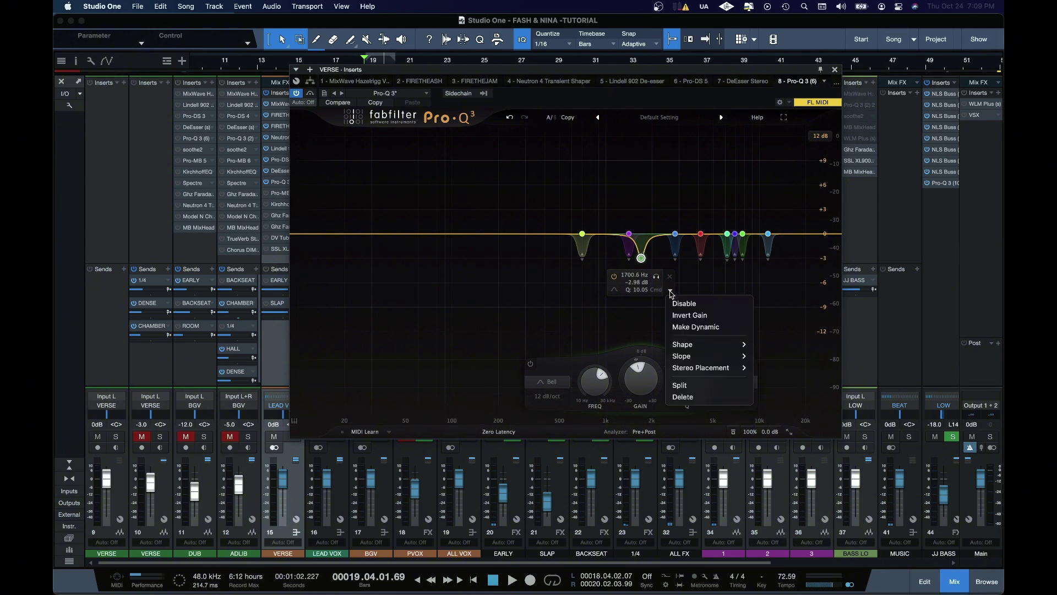
{"action": "left_click", "coordinate": [682, 326]}
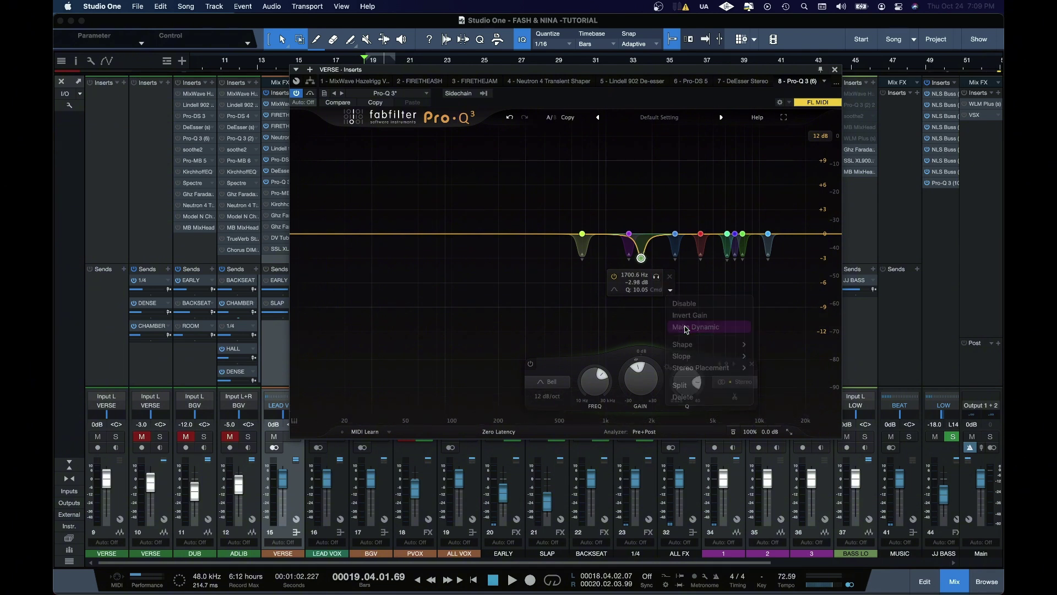
{"action": "double_click", "coordinate": [636, 383]}
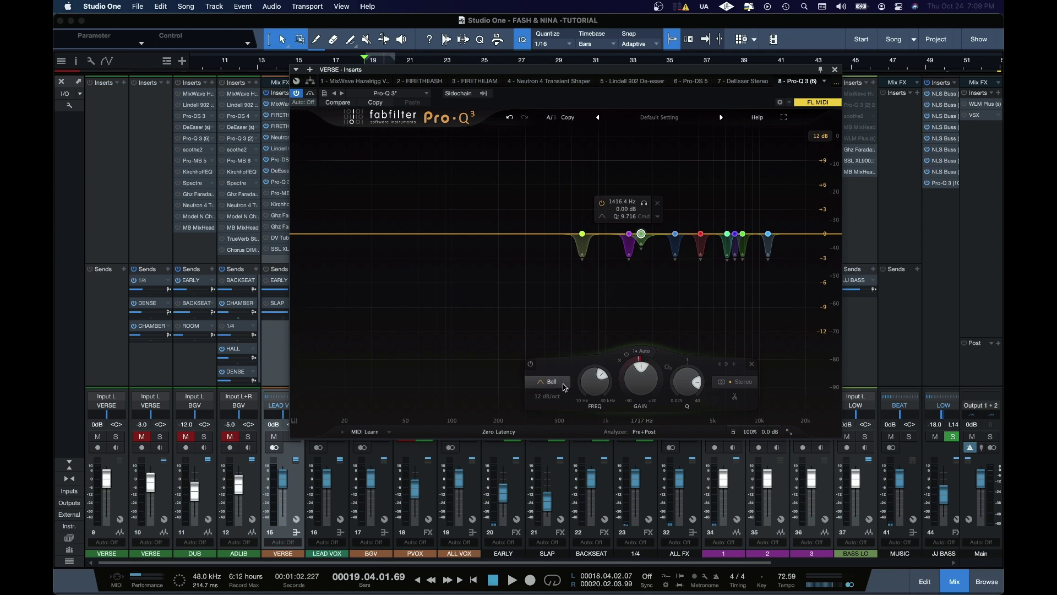
{"action": "left_click", "coordinate": [548, 396]}
{"action": "left_click", "coordinate": [554, 422]}
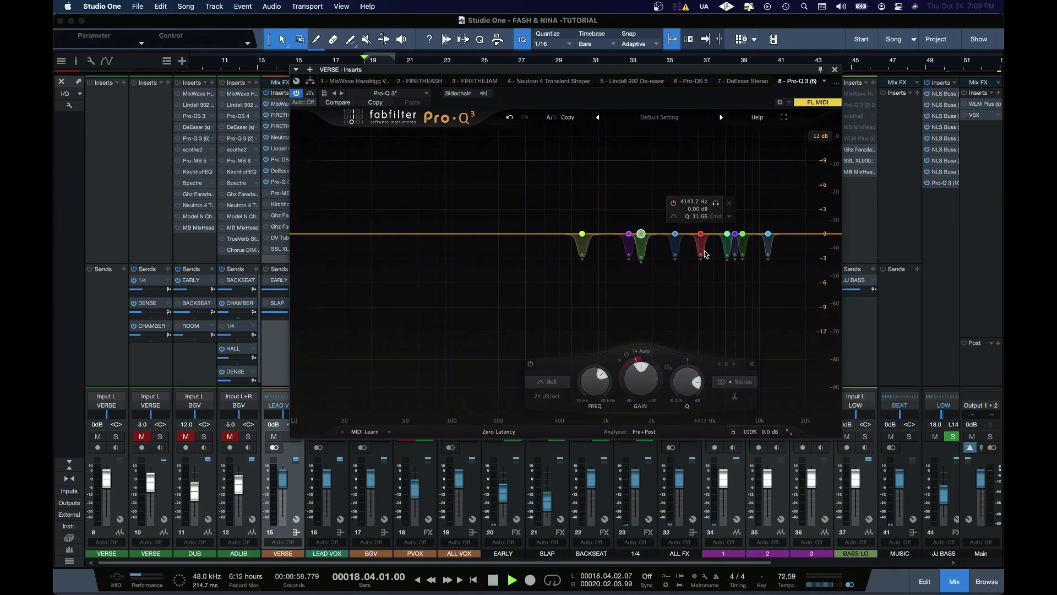
Step: Play the verse and compare Pro-Q 3 (6) bypassed and active, leaving it active
{"action": "key", "text": "space"}
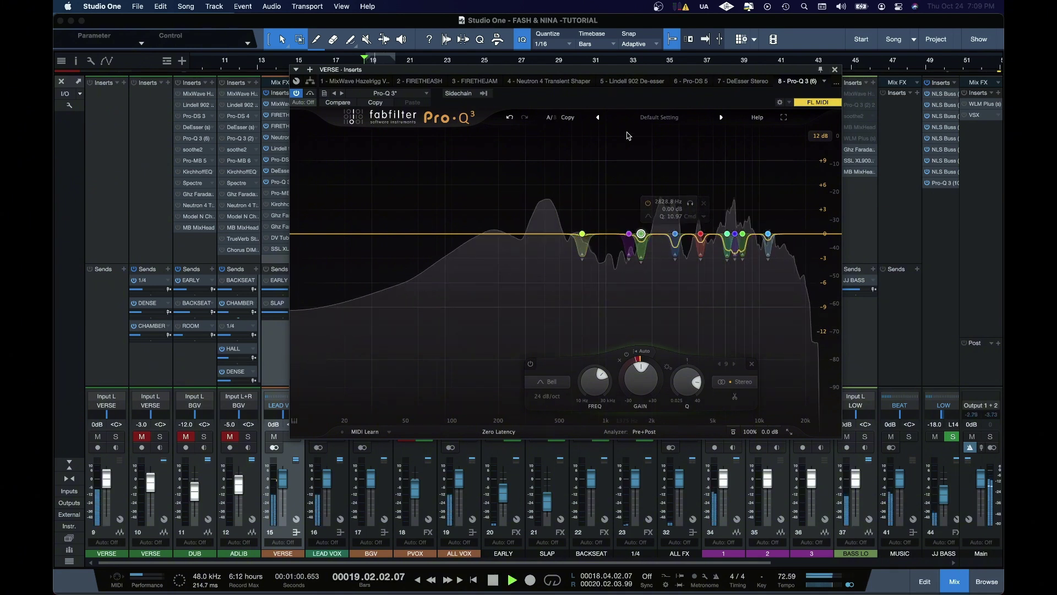
{"action": "left_click", "coordinate": [296, 94]}
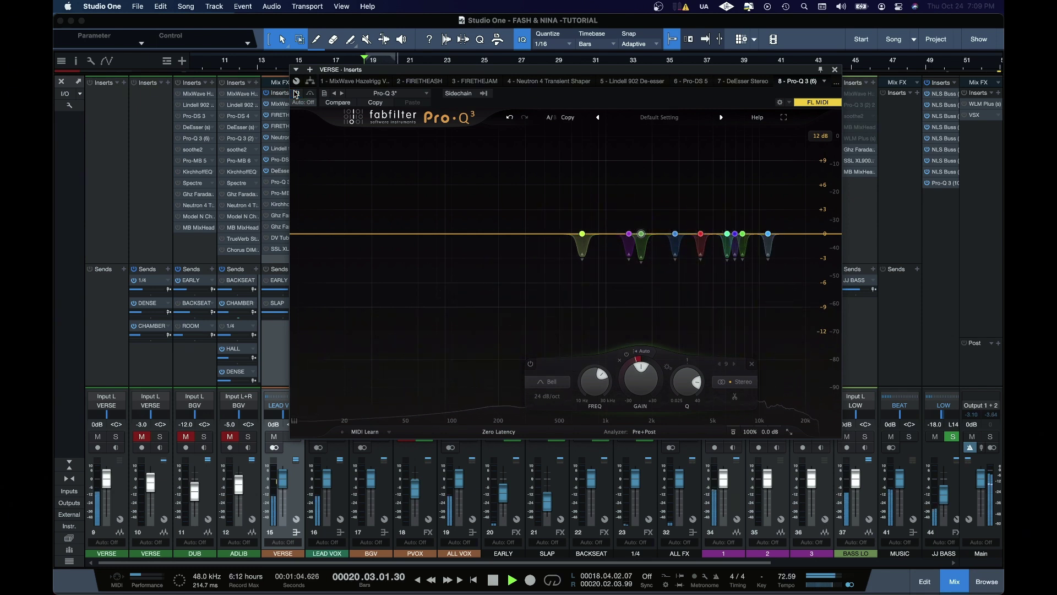
{"action": "left_click", "coordinate": [296, 94]}
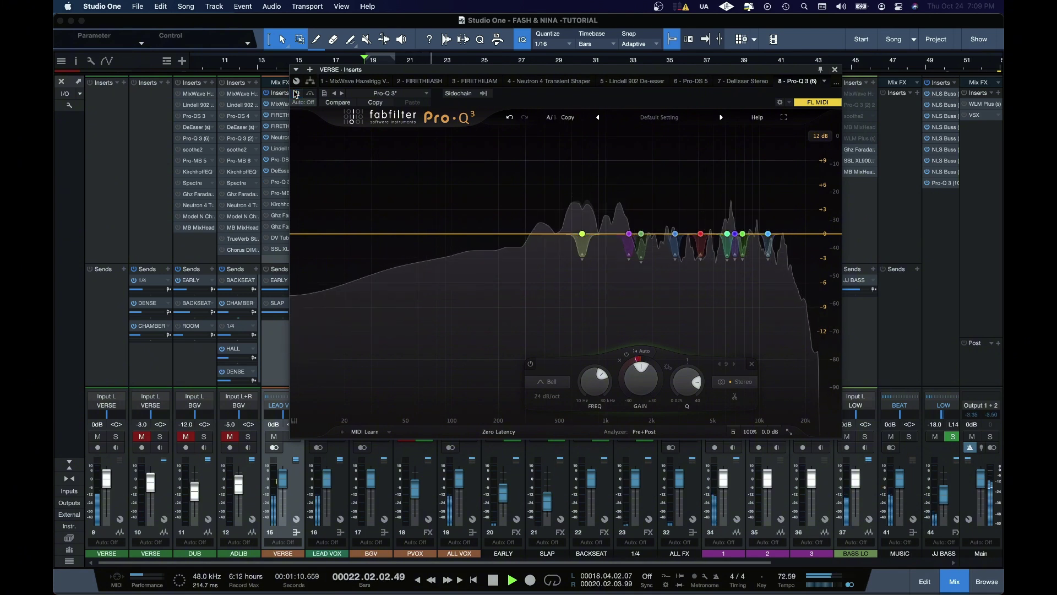
{"action": "left_click", "coordinate": [296, 93]}
{"action": "key", "text": "space"}
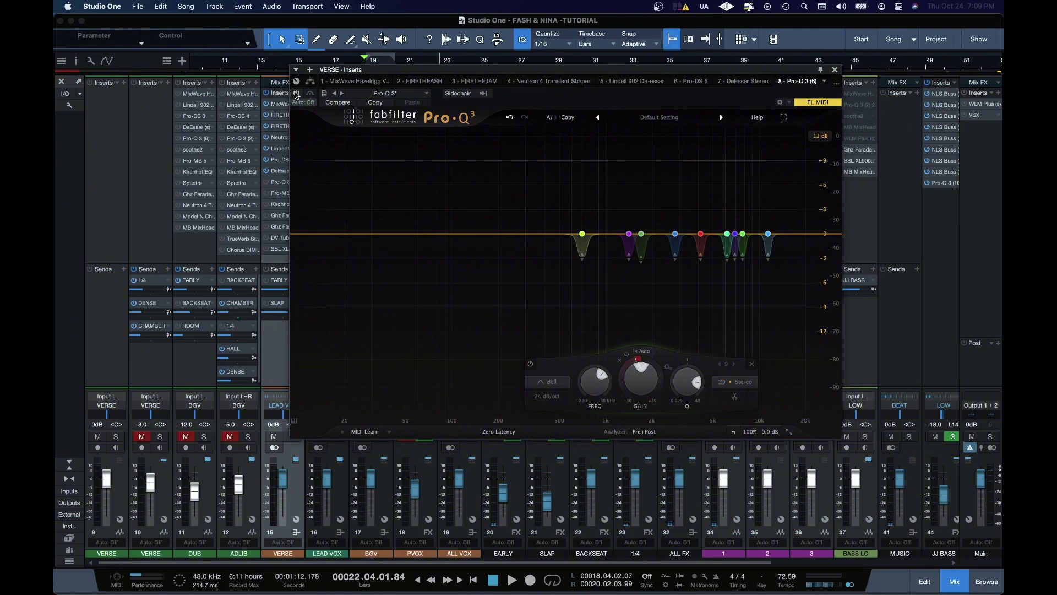
{"action": "key", "text": "space"}
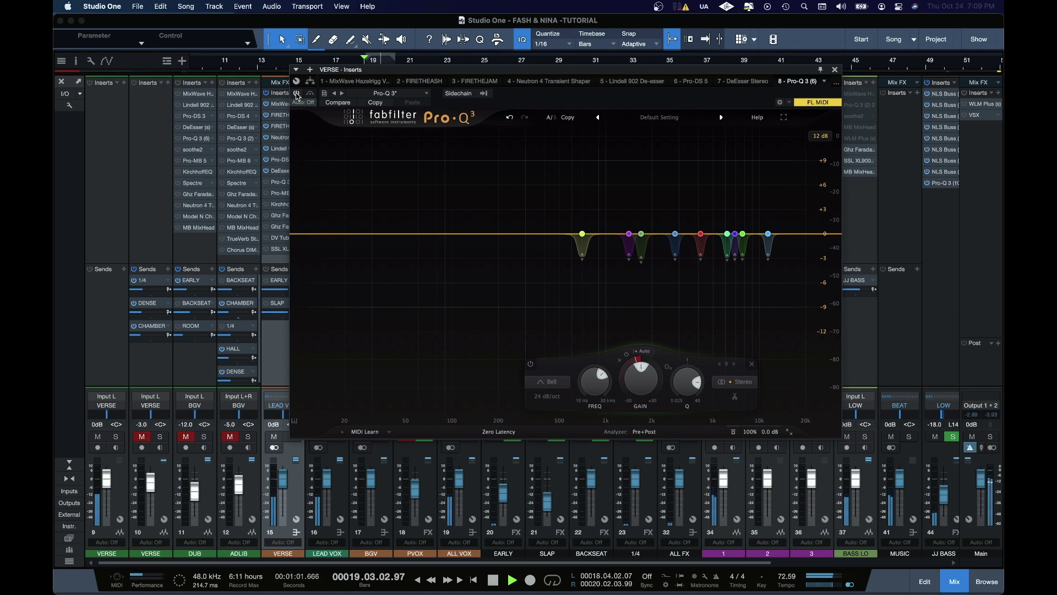
{"action": "left_click", "coordinate": [297, 94]}
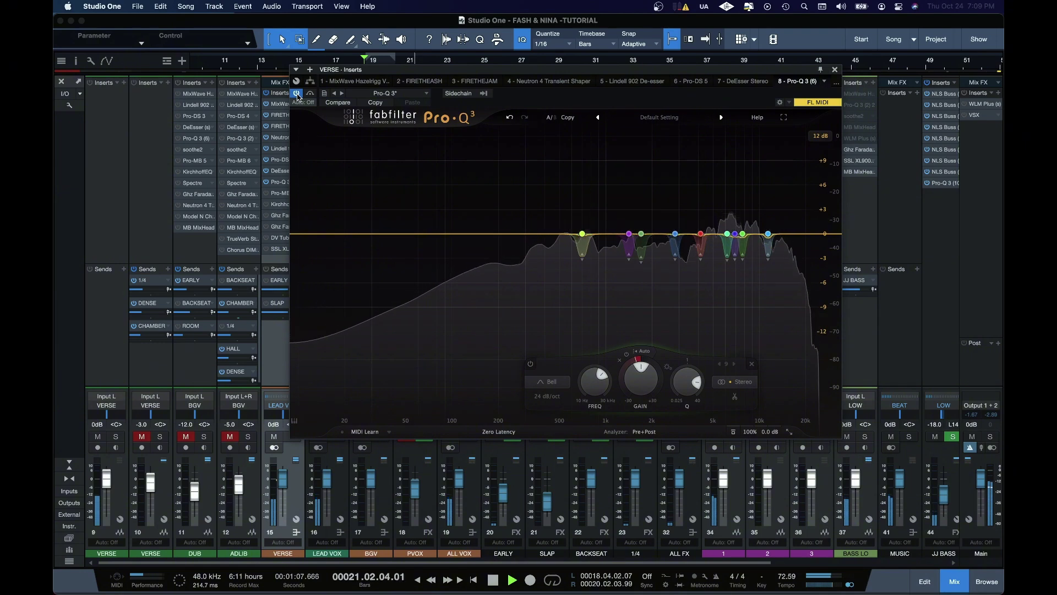
{"action": "key", "text": "space"}
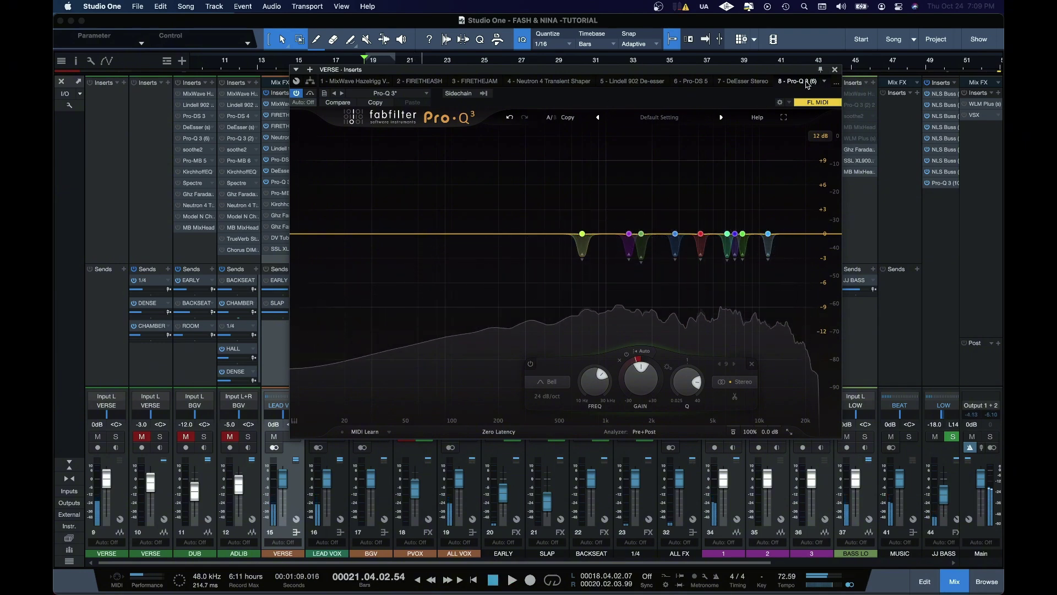
Step: Open the Pro-MB 7 insert of the VERSE bus in place of Pro-Q 3 and save the song
{"action": "left_click", "coordinate": [837, 83]}
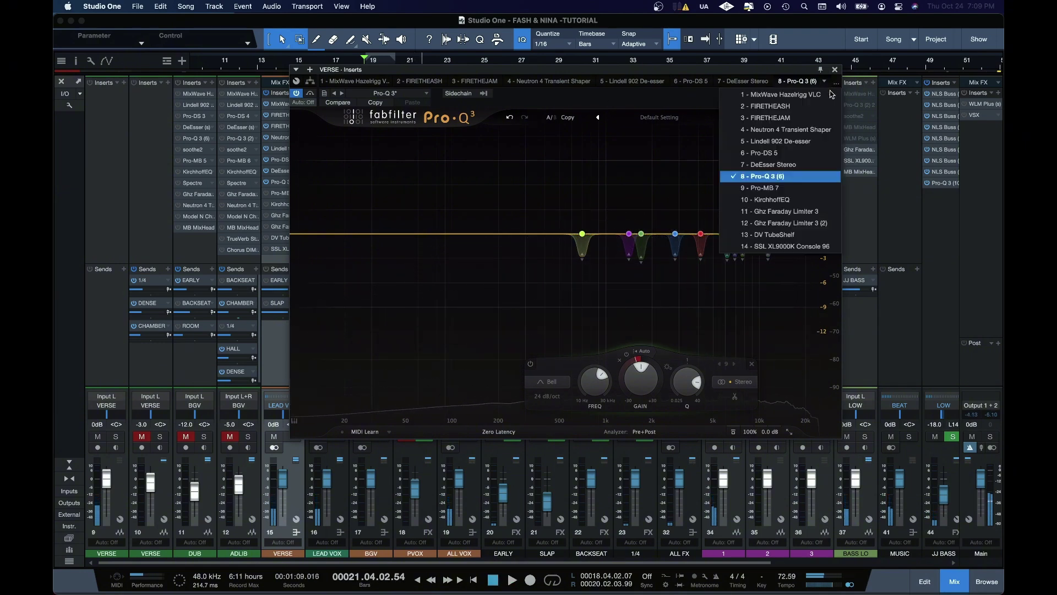
{"action": "left_click", "coordinate": [779, 189]}
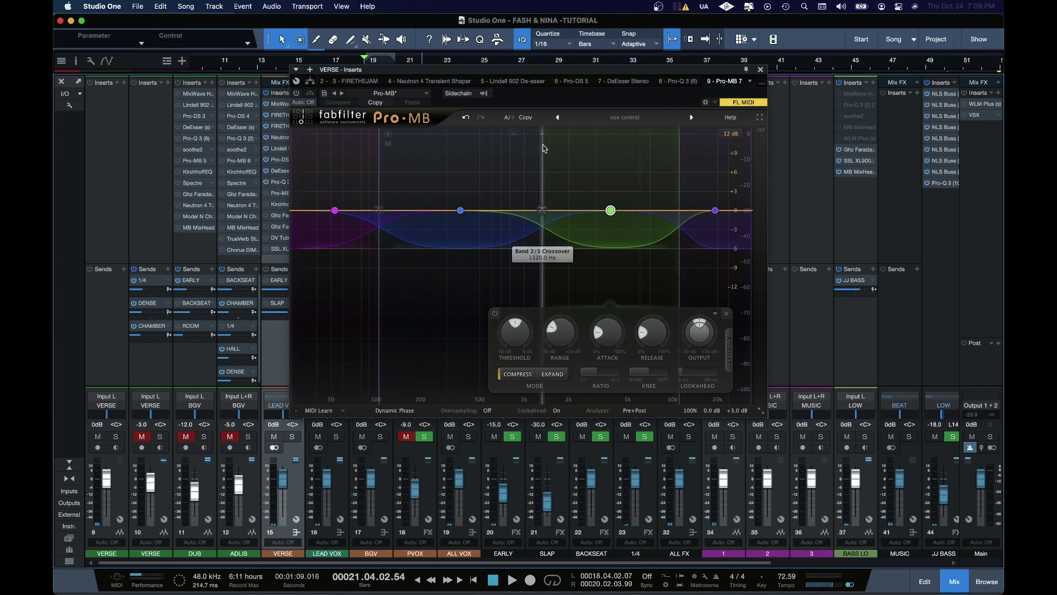
{"action": "key", "text": "super+s"}
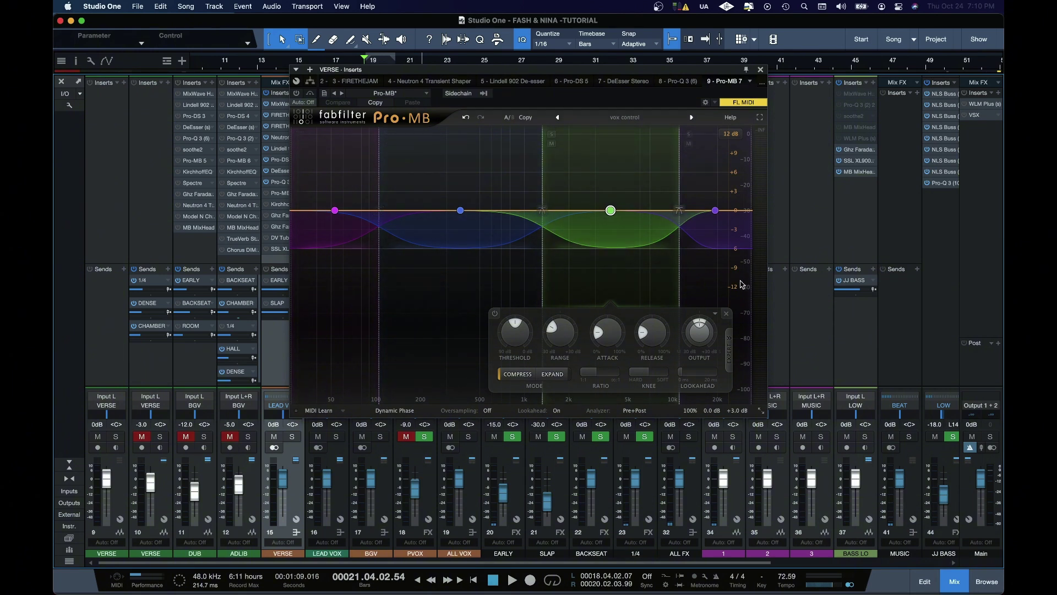
Step: Review the low-mid band's compressor settings in Pro-MB 7 and play the verse with the plug-in bypassed
{"action": "left_click", "coordinate": [460, 227]}
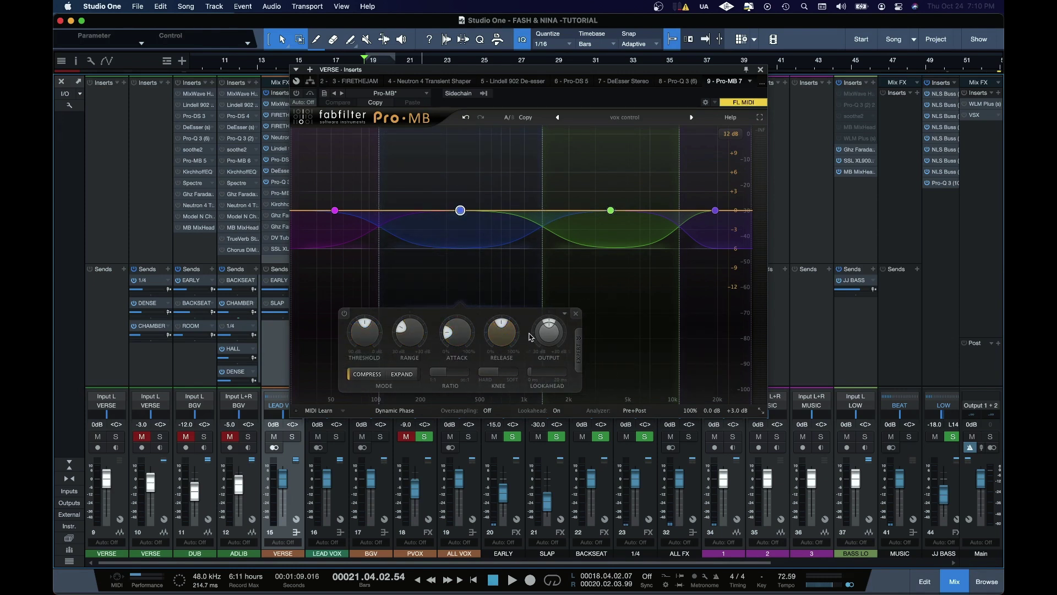
{"action": "left_click", "coordinate": [592, 304]}
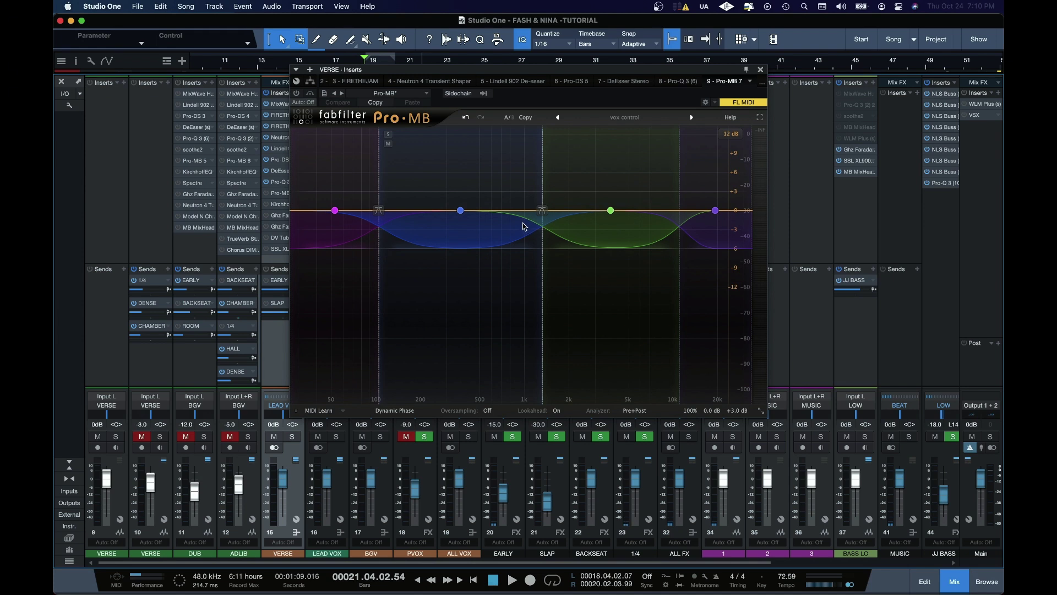
{"action": "key", "text": "space"}
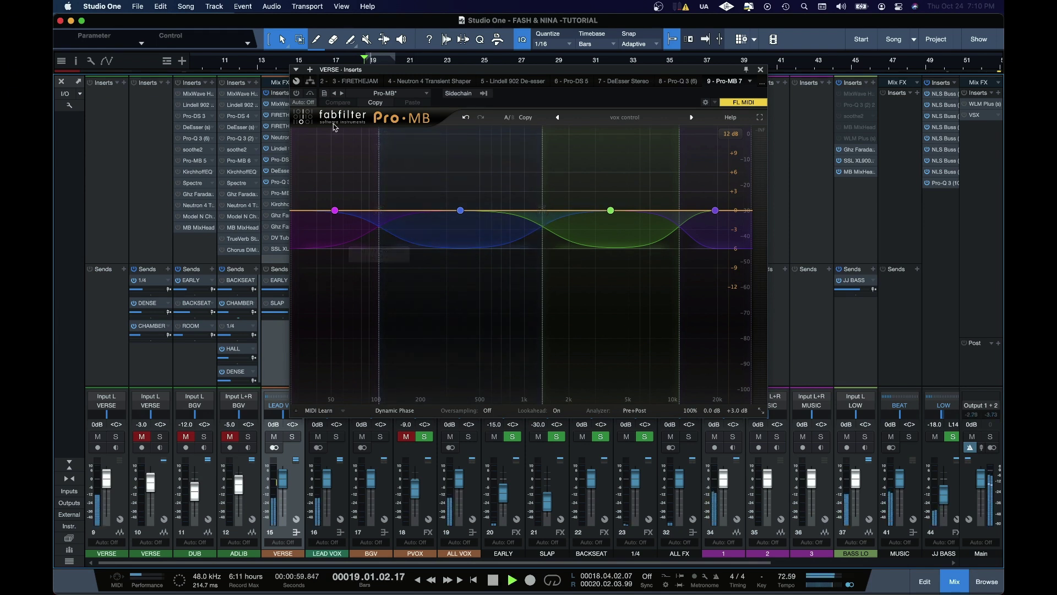
{"action": "left_click", "coordinate": [297, 82]}
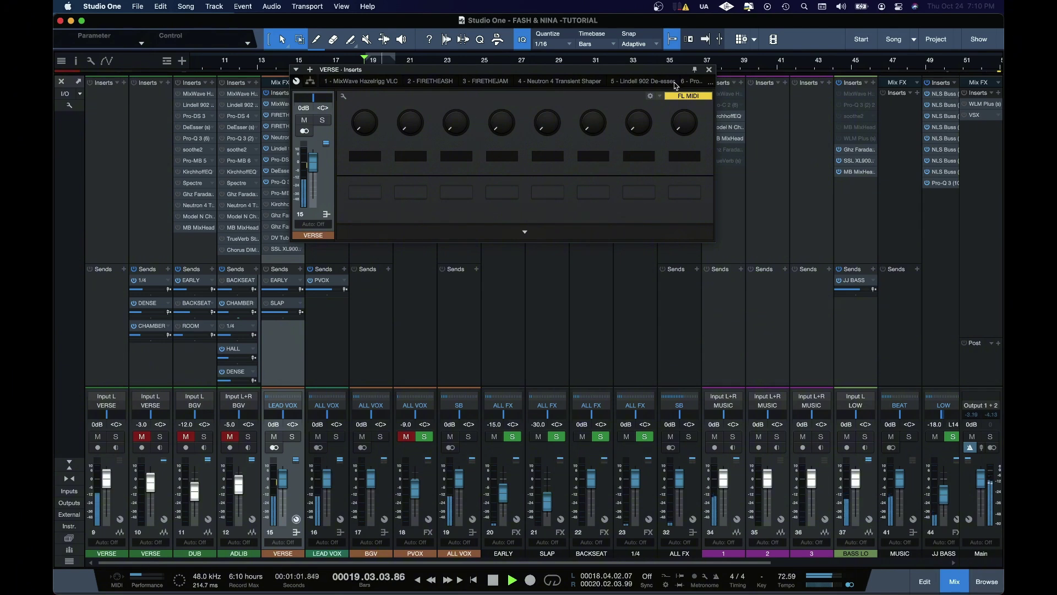
{"action": "key", "text": "space"}
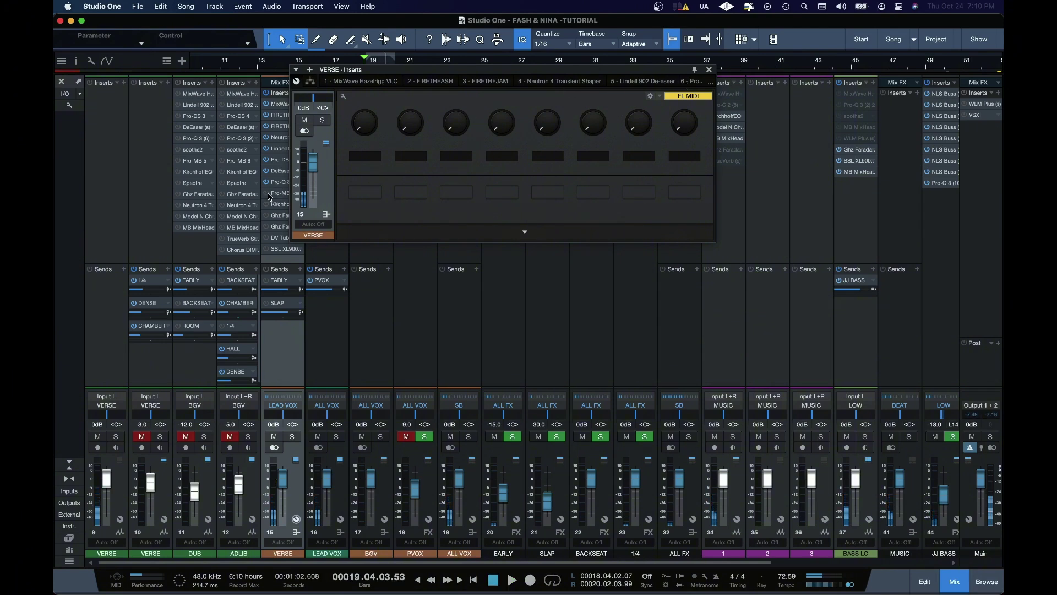
Step: Activate and reopen Pro-MB 7 on the VERSE bus, playing the verse with its window clear of the channel's inserts
{"action": "left_click", "coordinate": [281, 193]}
{"action": "key", "text": "space"}
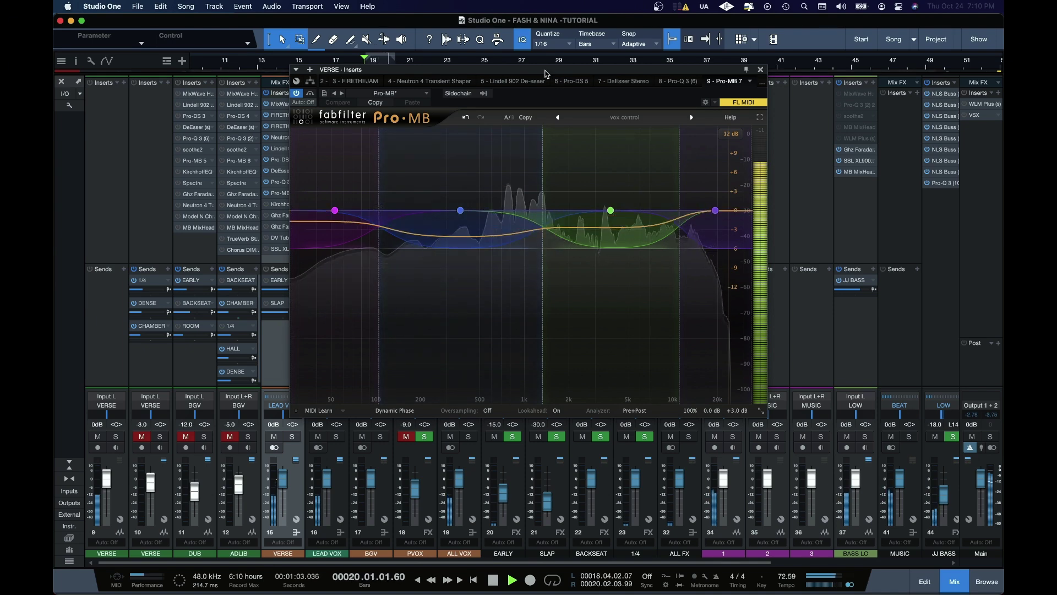
{"action": "left_click_drag", "start_coordinate": [548, 74], "coordinate": [677, 72]}
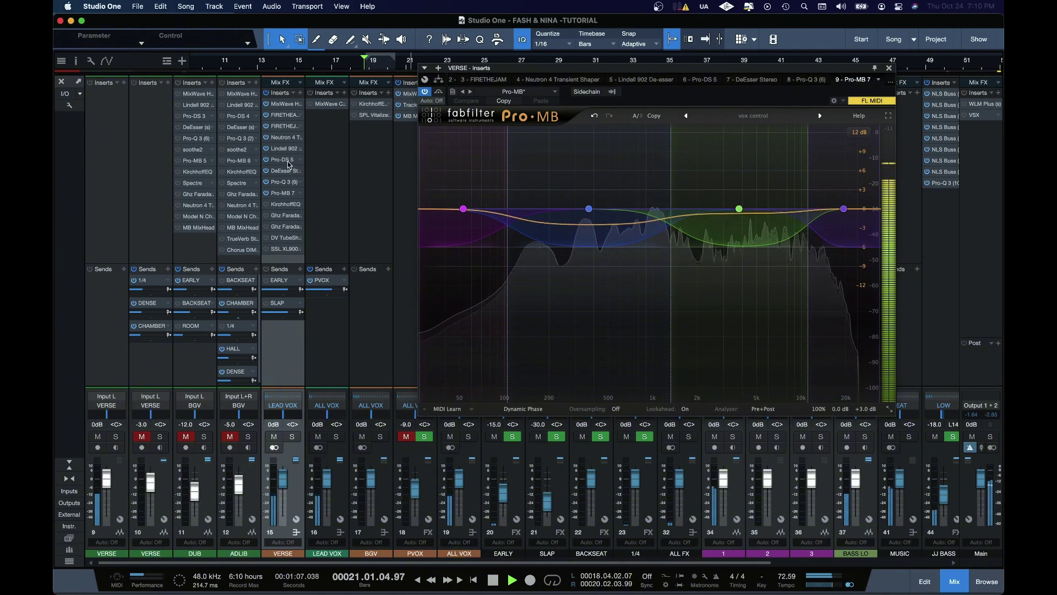
Step: Reopen Pro-Q 3 (6) on the VERSE bus, lower its output level to about -1.1 dB and replay the verse
{"action": "left_click", "coordinate": [284, 182]}
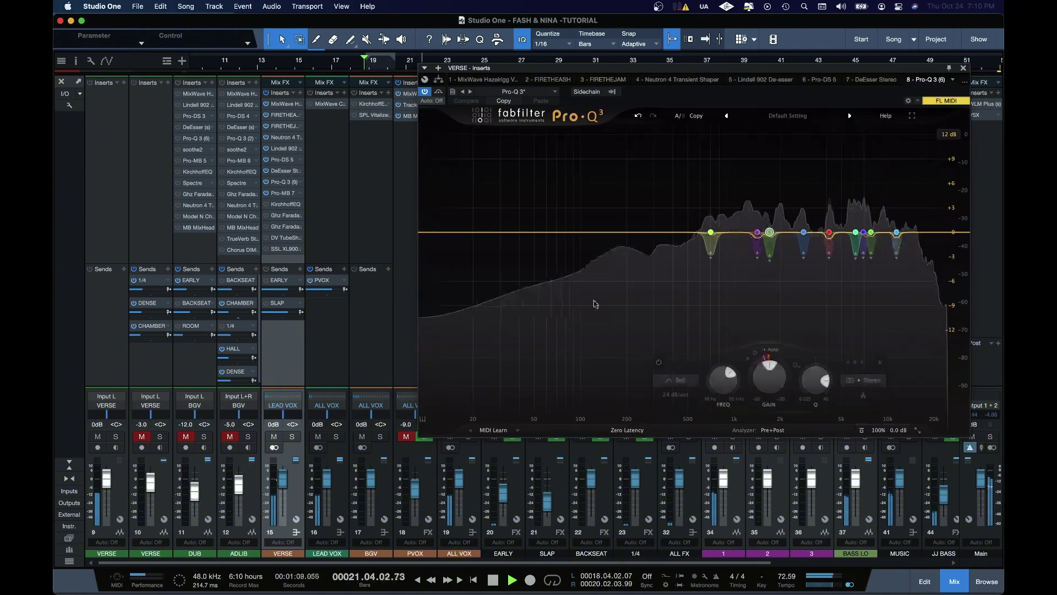
{"action": "mouse_move", "coordinate": [892, 388]}
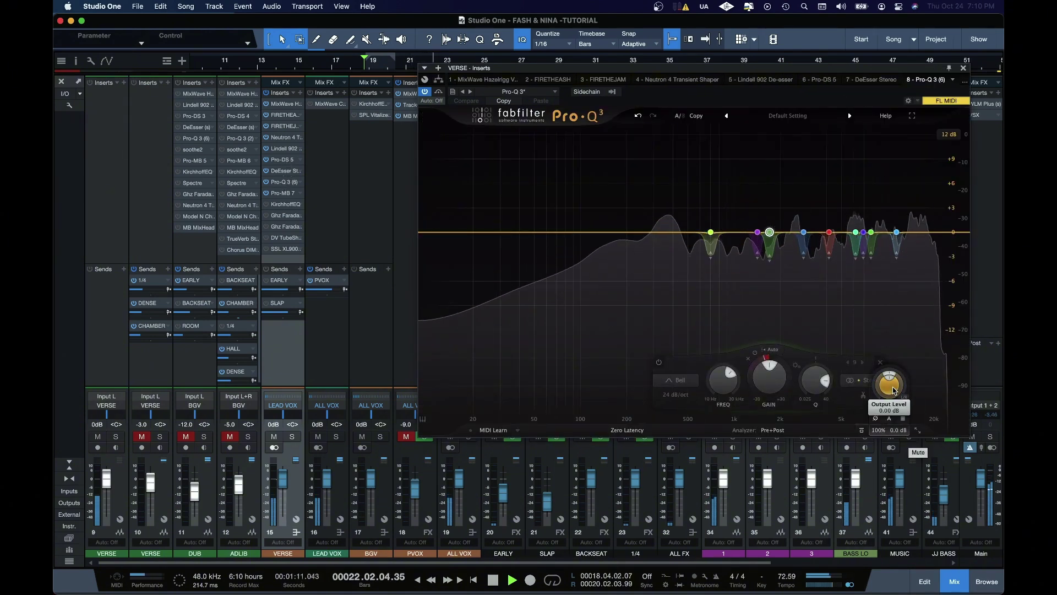
{"action": "key", "text": "space"}
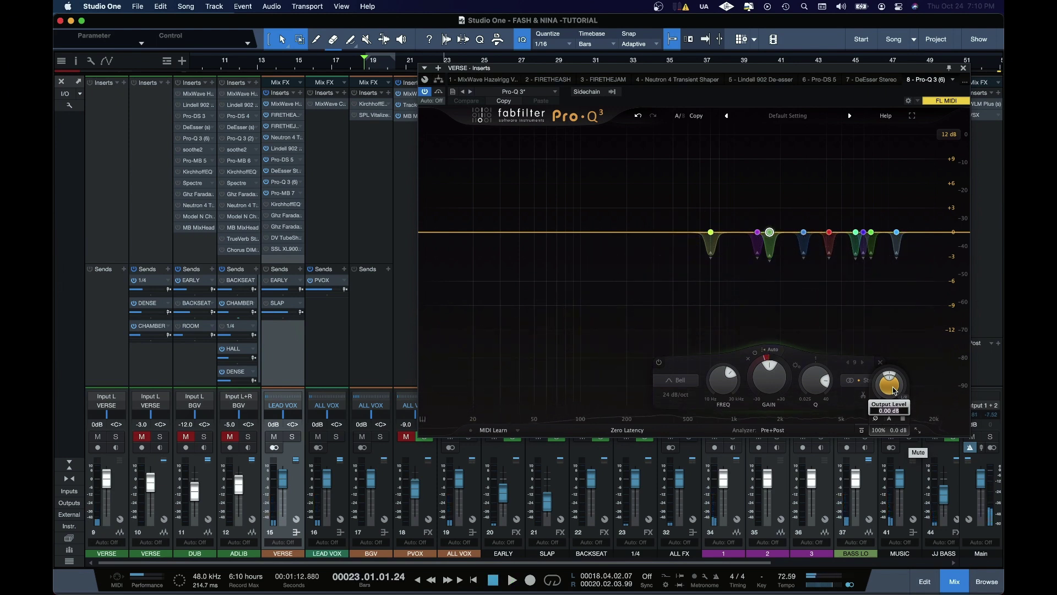
{"action": "left_click_drag", "start_coordinate": [894, 390], "coordinate": [884, 408]}
{"action": "key", "text": "space"}
{"action": "scroll", "coordinate": [891, 391], "scroll_direction": "down", "scroll_amount": 3}
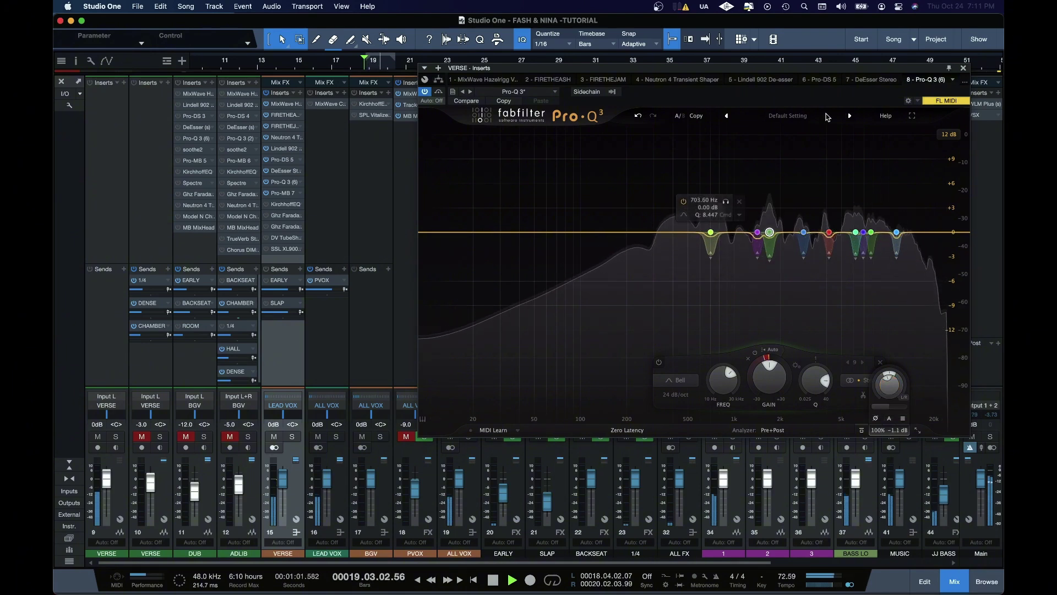
Step: Pin the Pro-Q 3 (6) window, open Pro-MB 7 over it and watch its gain reduction while the verse plays
{"action": "left_click", "coordinate": [948, 68]}
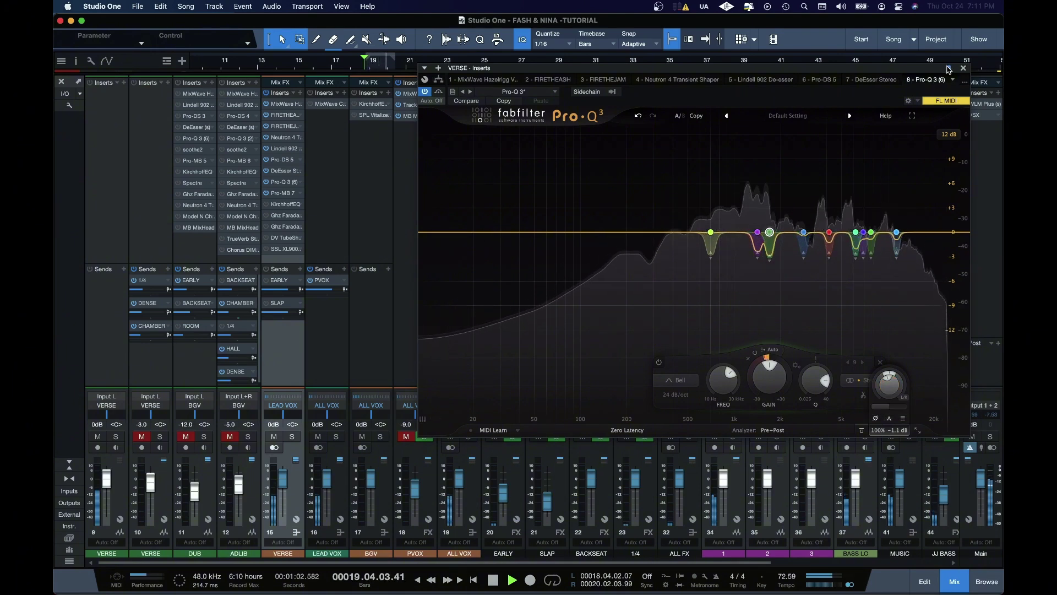
{"action": "double_click", "coordinate": [286, 193]}
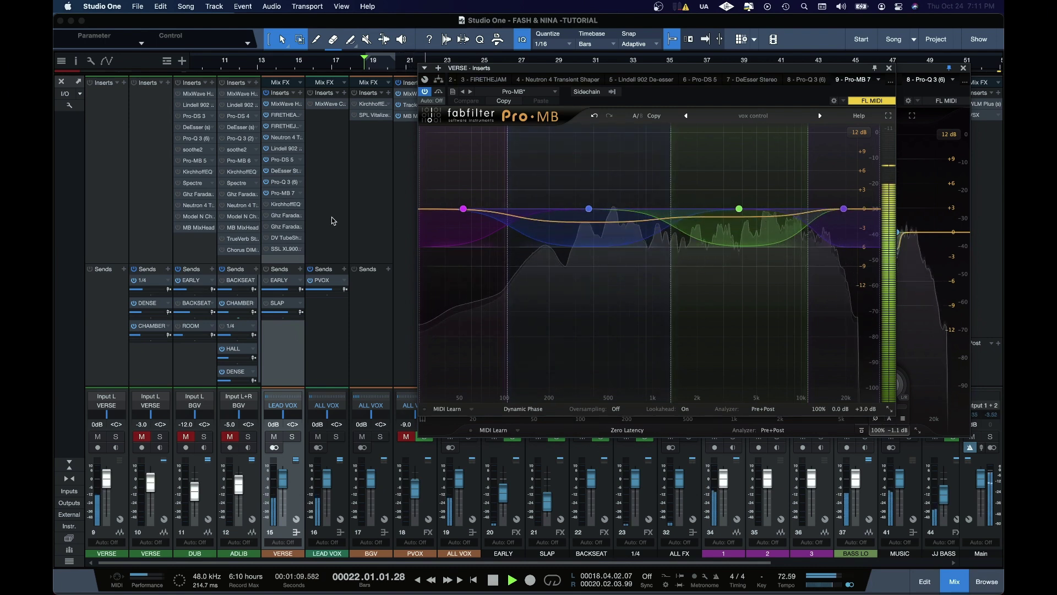
{"action": "left_click", "coordinate": [285, 183]}
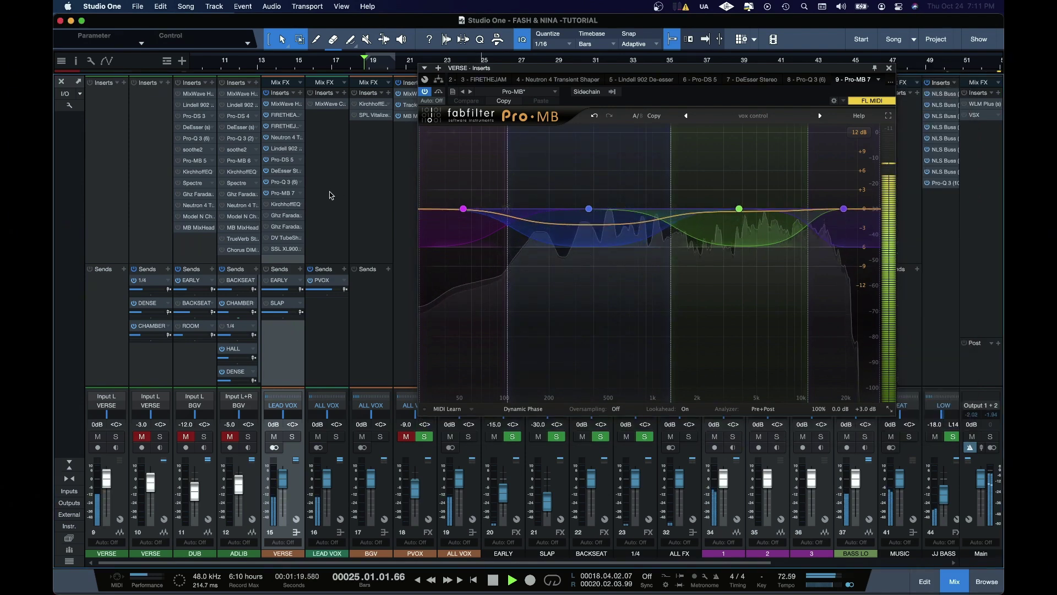
Step: Bring back Pro-Q 3 (6) and lower its output level to about -2.0 dB during playback
{"action": "left_click", "coordinate": [284, 184]}
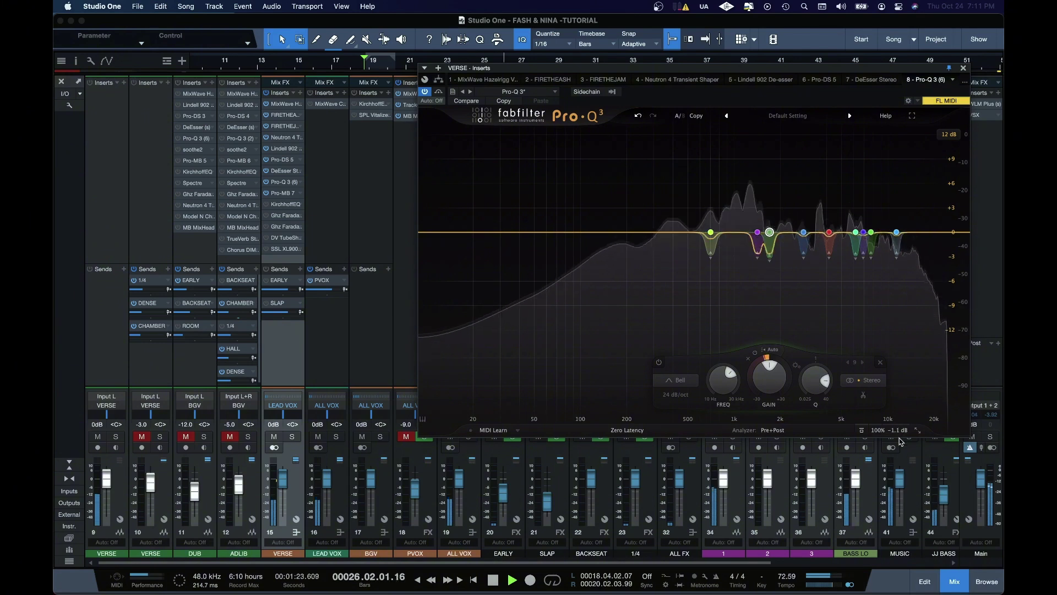
{"action": "mouse_move", "coordinate": [900, 436]}
{"action": "left_click_drag", "start_coordinate": [890, 382], "coordinate": [892, 395]}
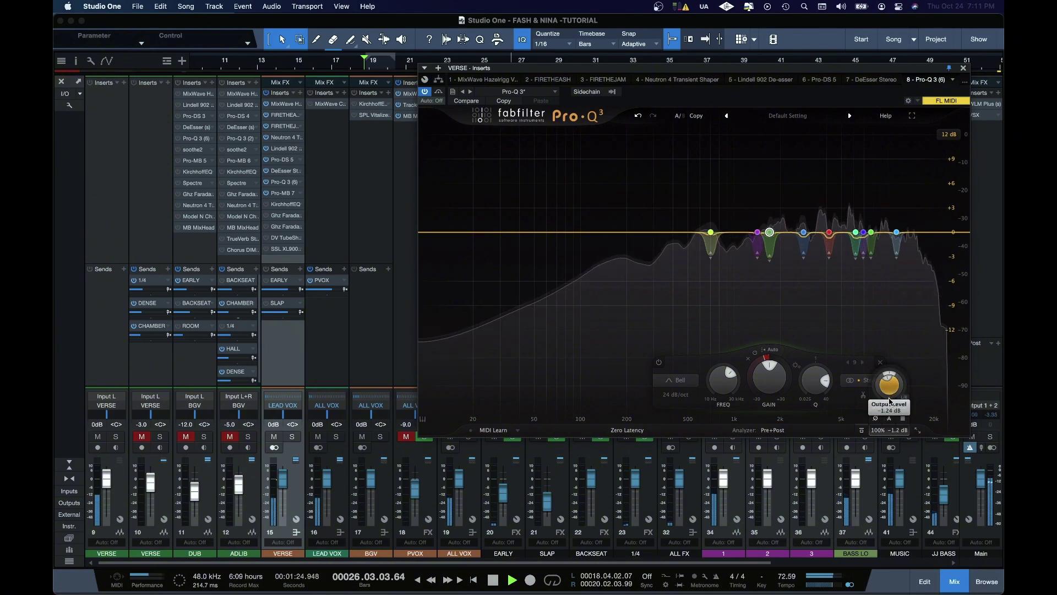
{"action": "scroll", "coordinate": [890, 399], "scroll_direction": "down", "scroll_amount": 4}
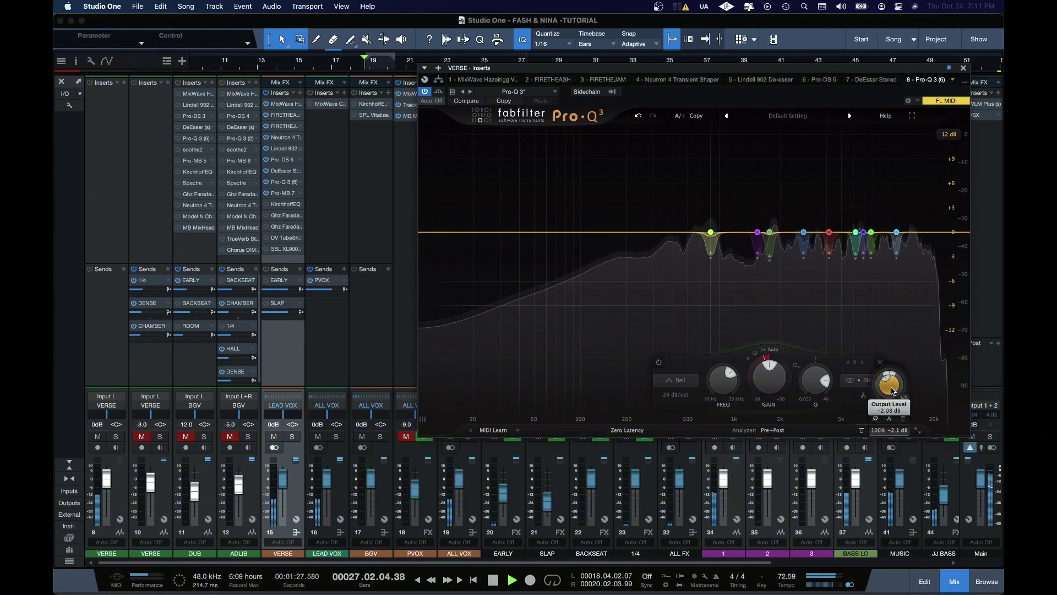
Step: Reopen Pro-MB 7 and close the Pro-Q 3 (6) window, listening to the verse before stopping playback
{"action": "left_click", "coordinate": [288, 197]}
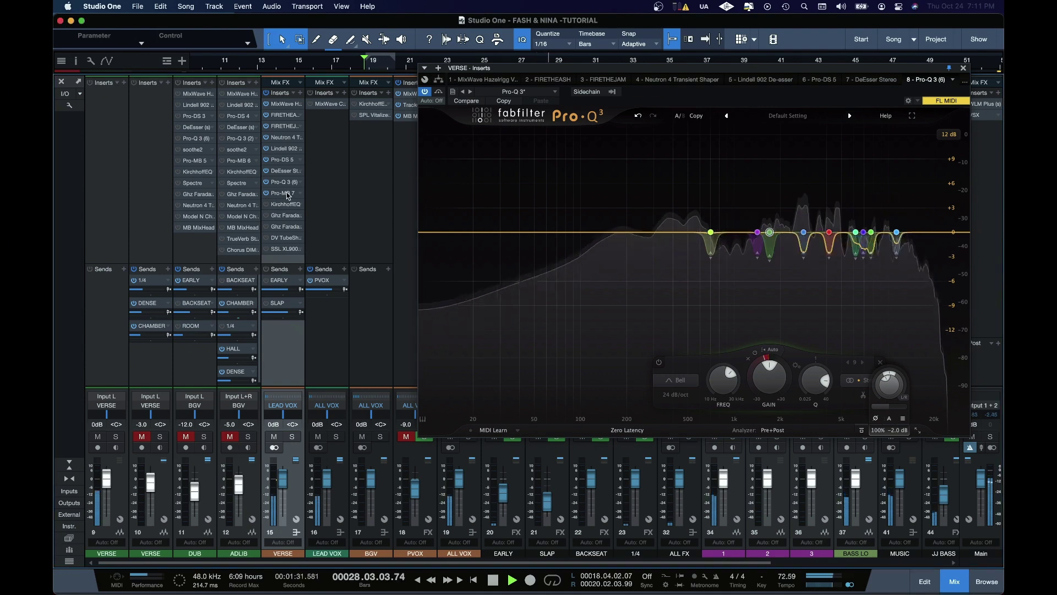
{"action": "double_click", "coordinate": [287, 196]}
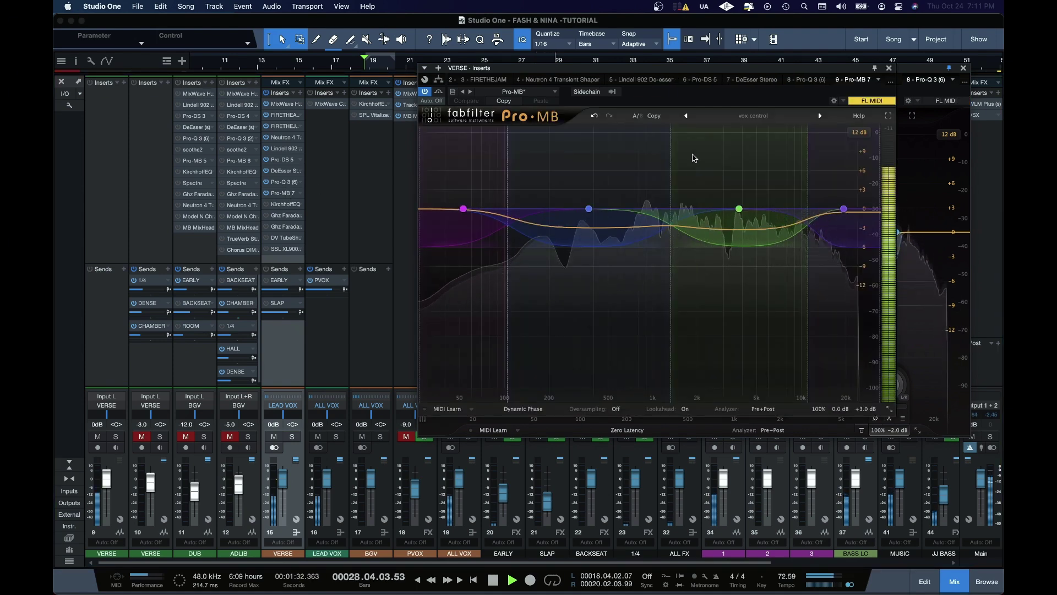
{"action": "left_click_drag", "start_coordinate": [679, 71], "coordinate": [551, 76]}
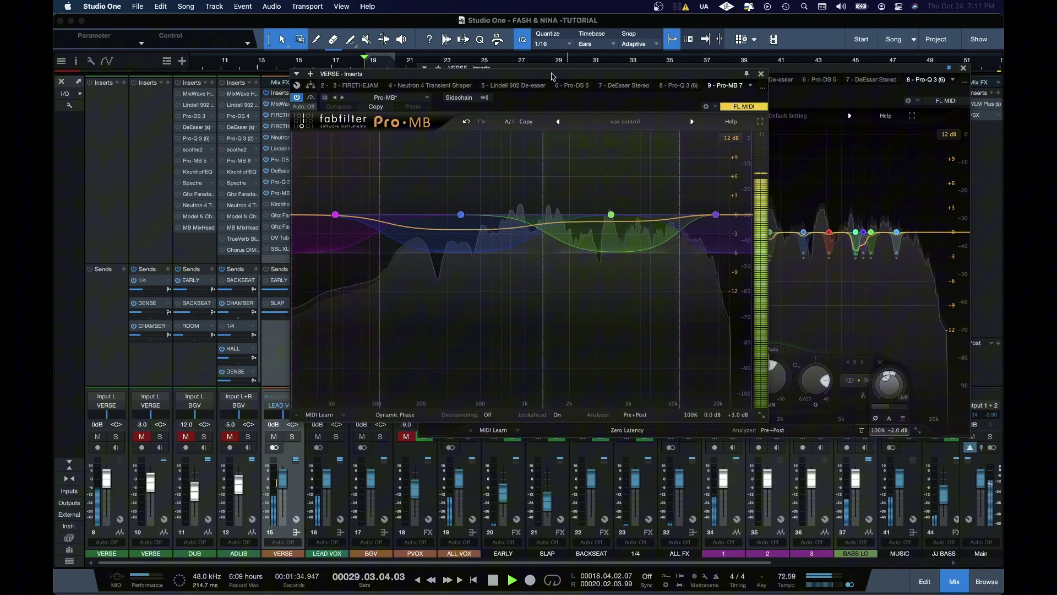
{"action": "left_click", "coordinate": [965, 68]}
{"action": "left_click", "coordinate": [964, 68]}
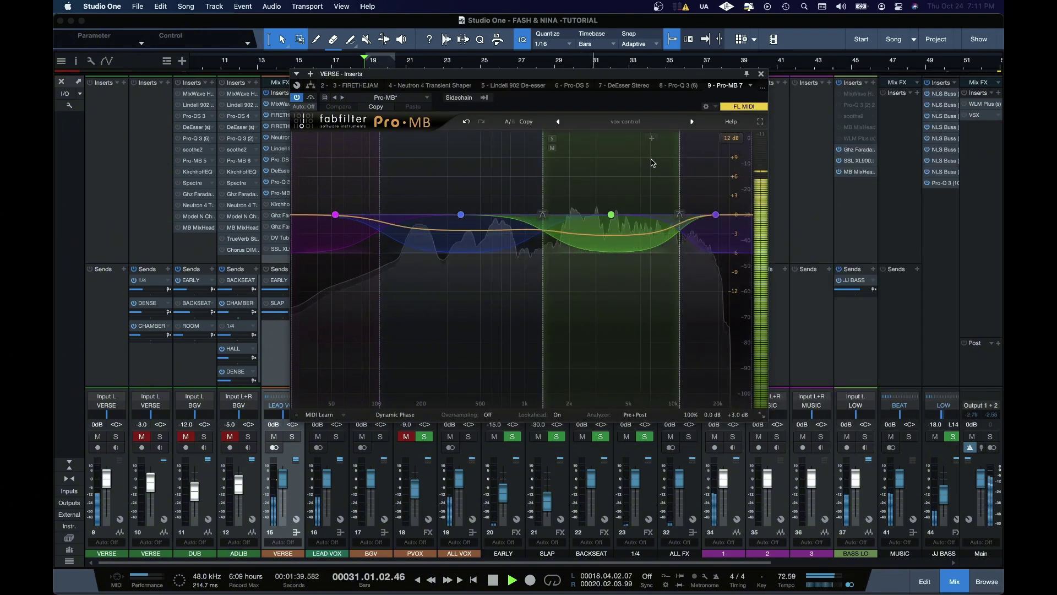
{"action": "key", "text": "space"}
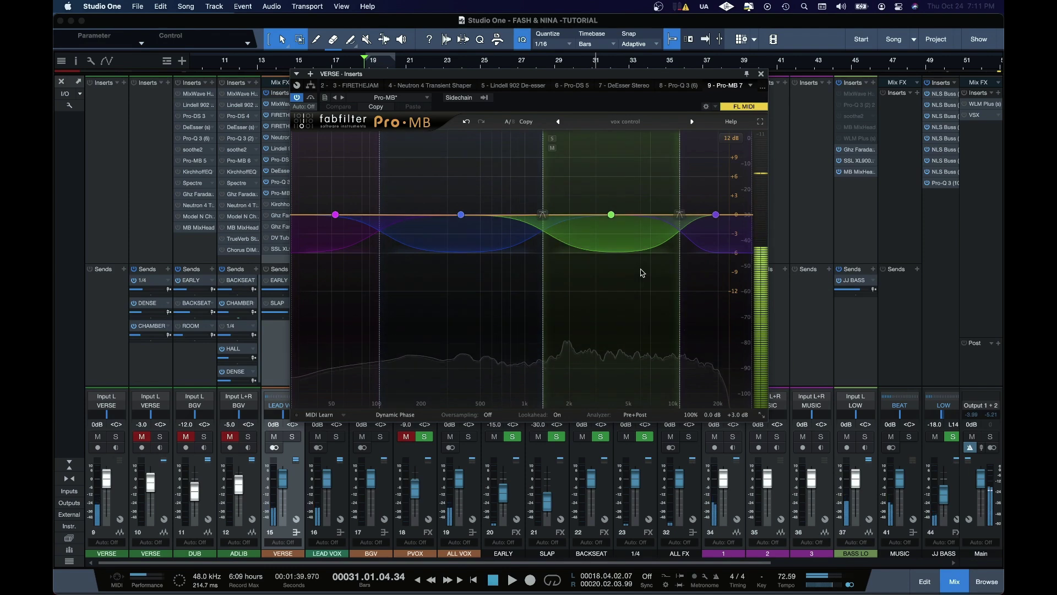
Step: Save the song and move the Pro-MB 7 window clear of the VERSE bus inserts
{"action": "key", "text": "super+s"}
{"action": "left_click_drag", "start_coordinate": [441, 77], "coordinate": [570, 86]}
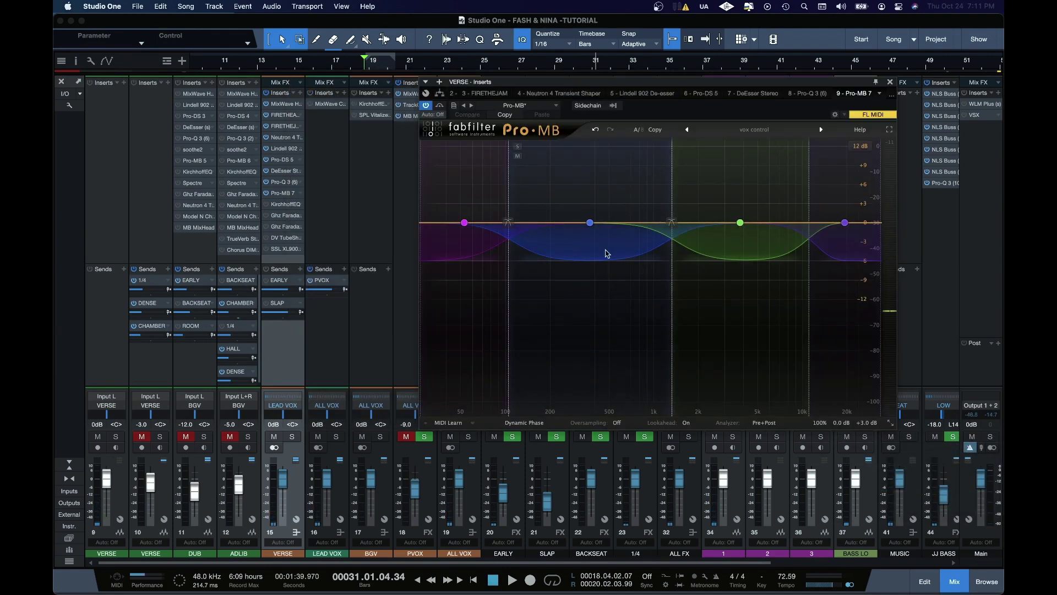
{"action": "mouse_move", "coordinate": [579, 246]}
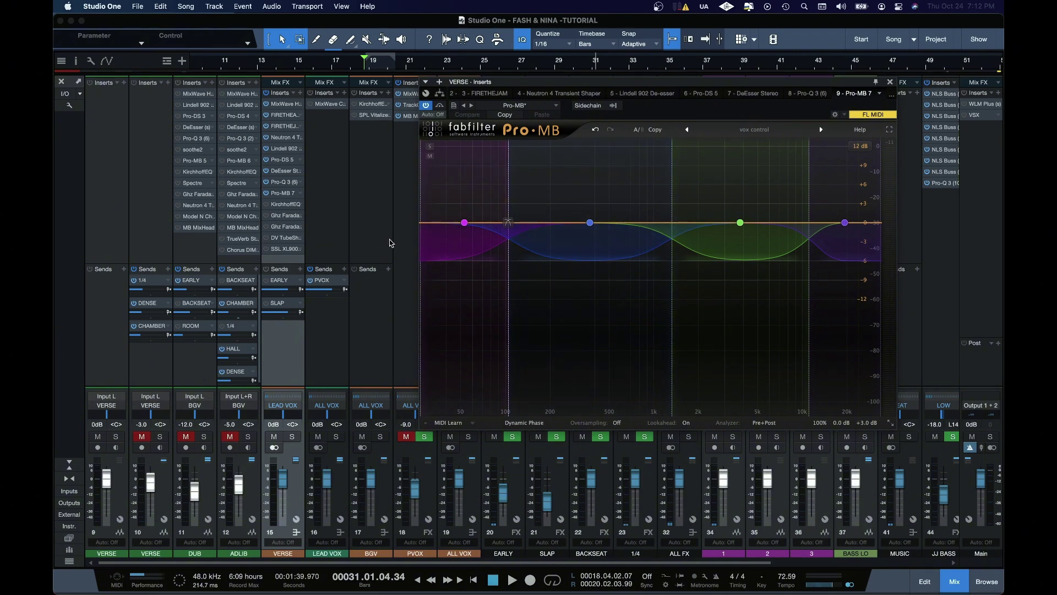
{"action": "left_click", "coordinate": [289, 185]}
{"action": "left_click", "coordinate": [289, 185]}
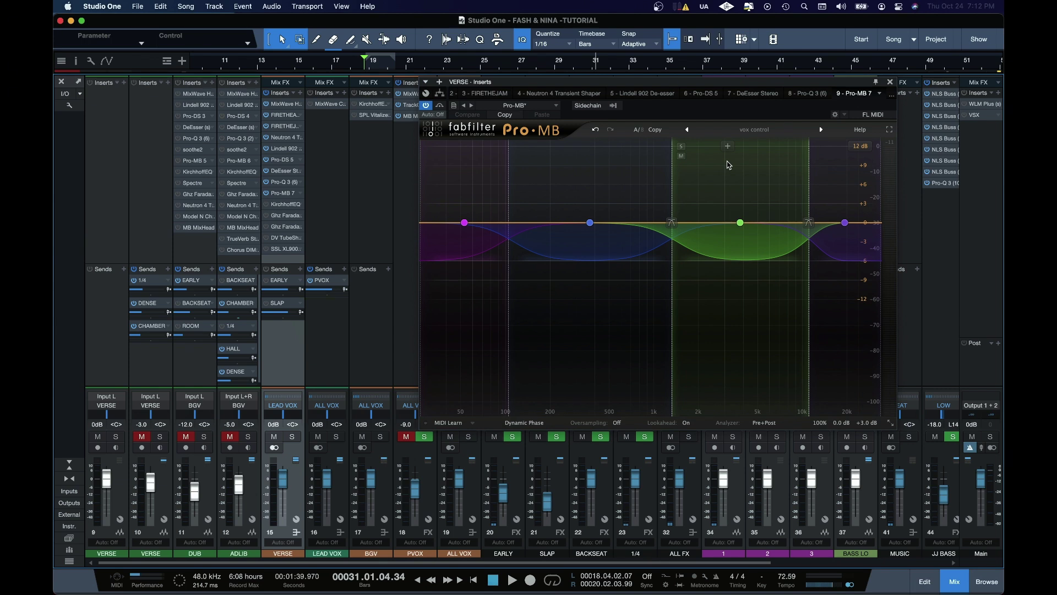
Step: Open KirchhoffEQ on the VERSE bus and compare it bypassed and active while the verse plays, leaving it active
{"action": "left_click", "coordinate": [276, 207]}
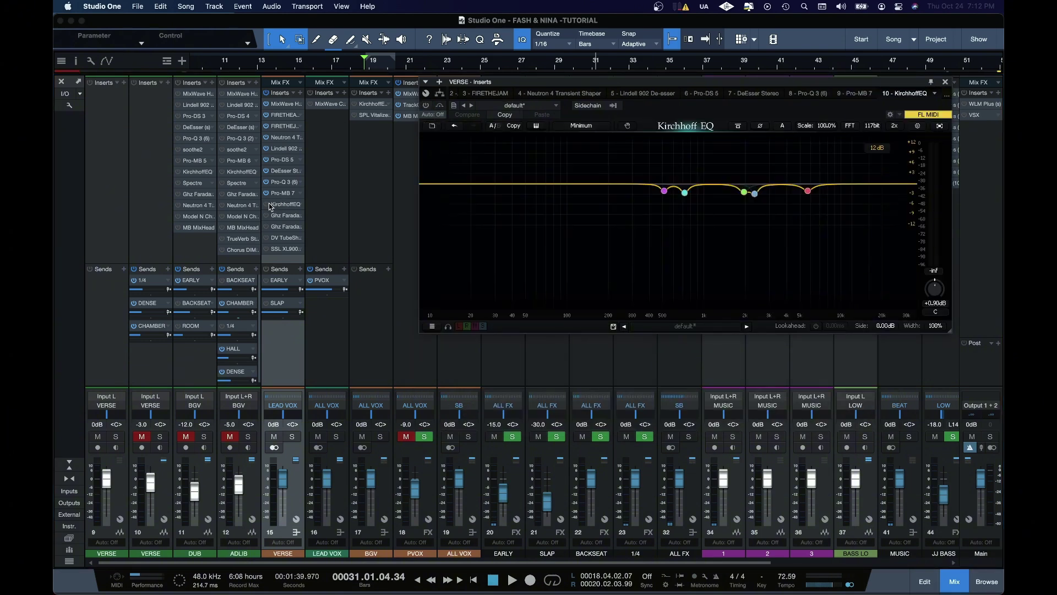
{"action": "left_click", "coordinate": [269, 207]}
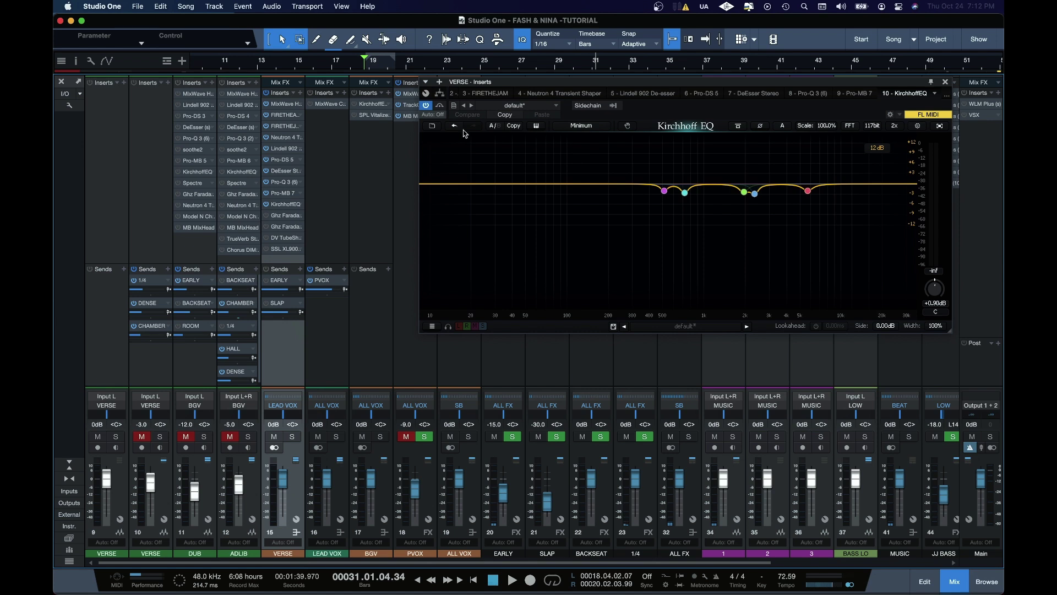
{"action": "left_click", "coordinate": [429, 107]}
{"action": "key", "text": "space"}
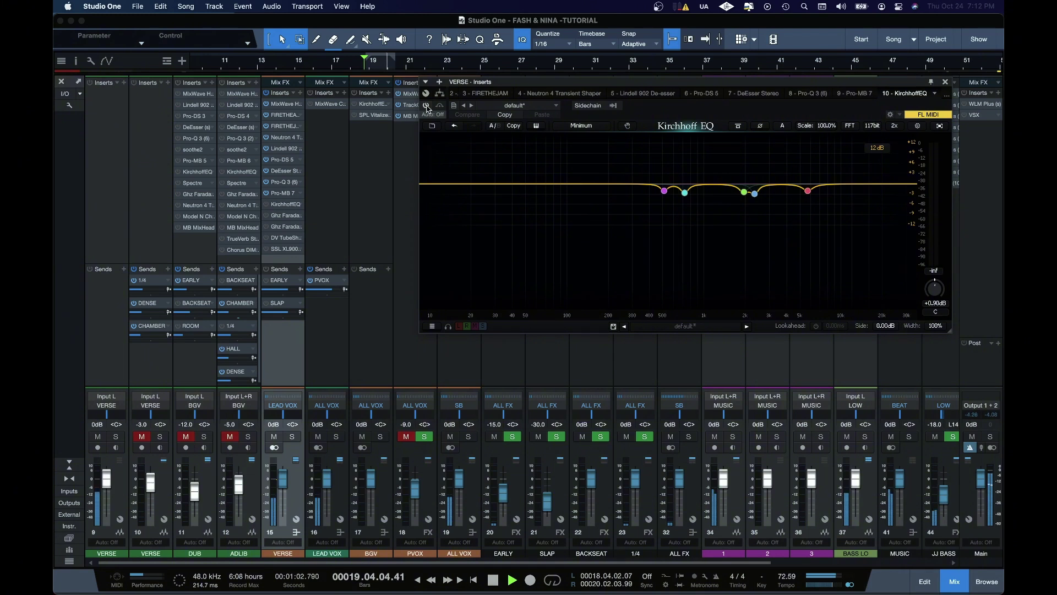
{"action": "left_click", "coordinate": [427, 107]}
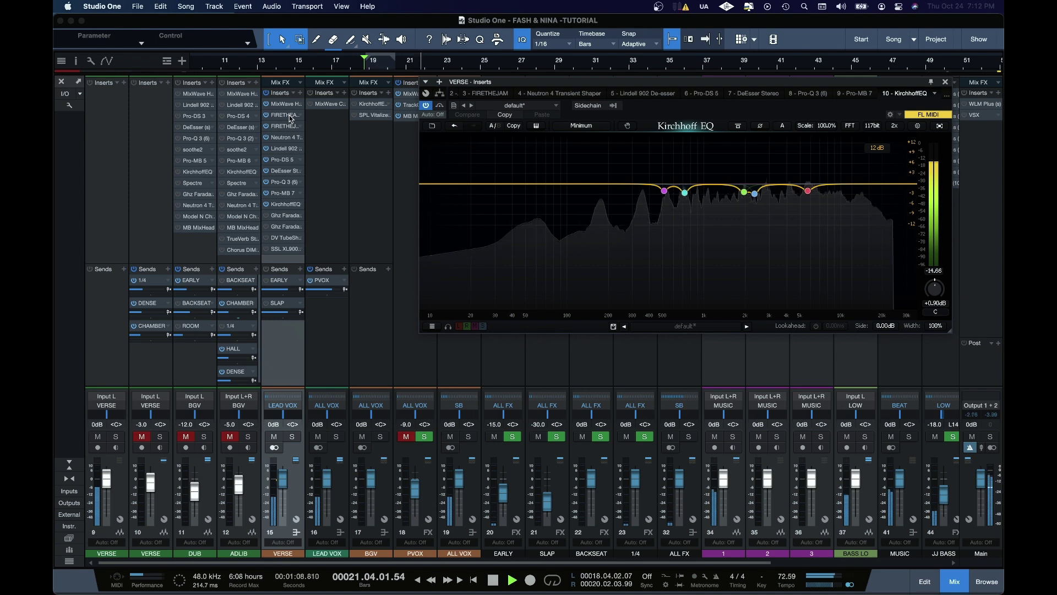
{"action": "left_click", "coordinate": [425, 106]}
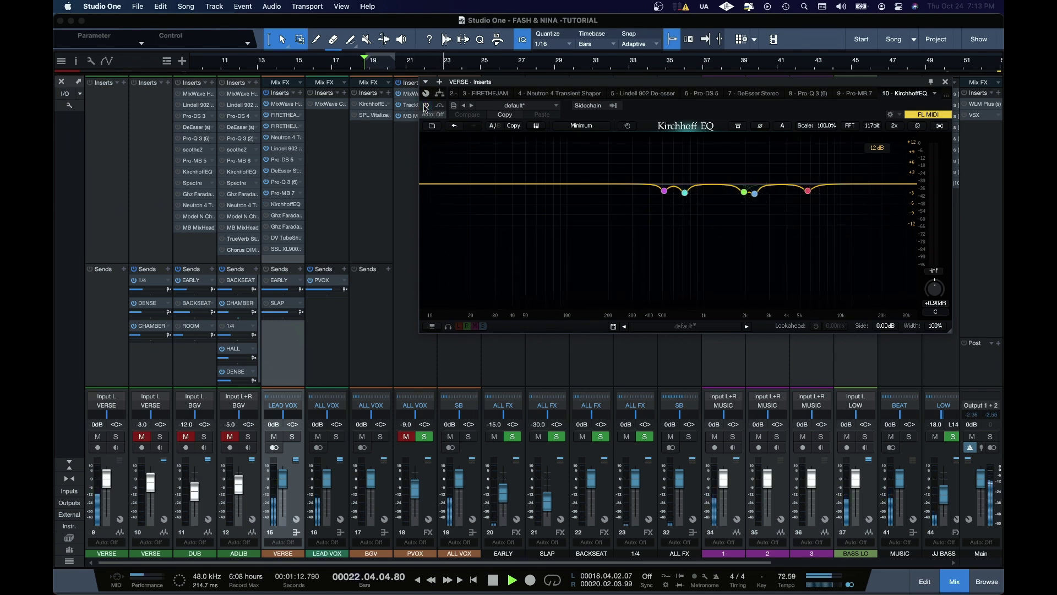
{"action": "left_click", "coordinate": [425, 106]}
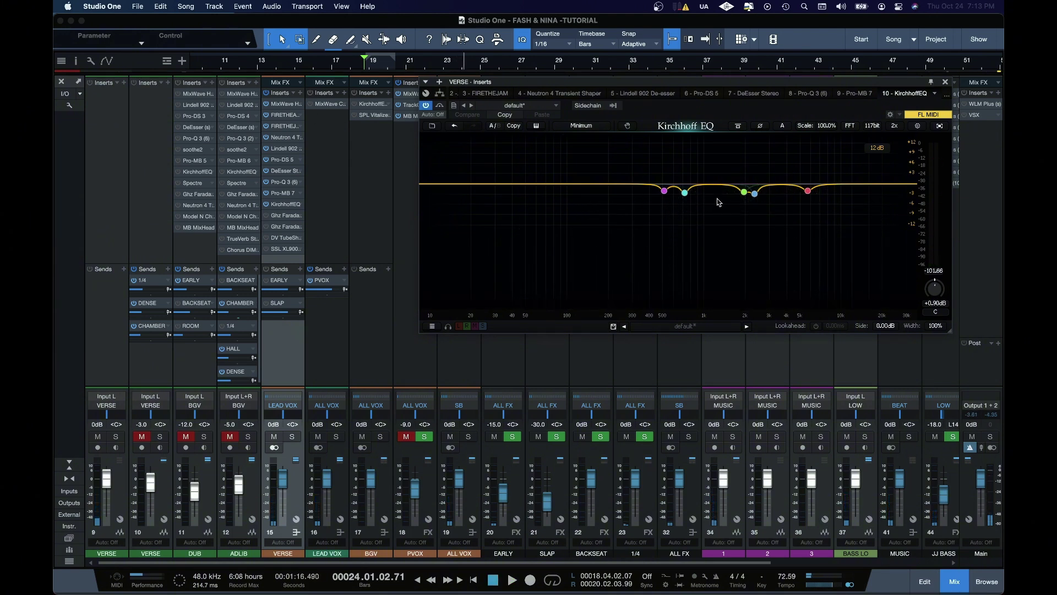
Step: Audition the 5.7 kHz, 2.3 kHz and 2.0 kHz KirchhoffEQ bands in solo one by one while the full mix plays
{"action": "left_click", "coordinate": [755, 194]}
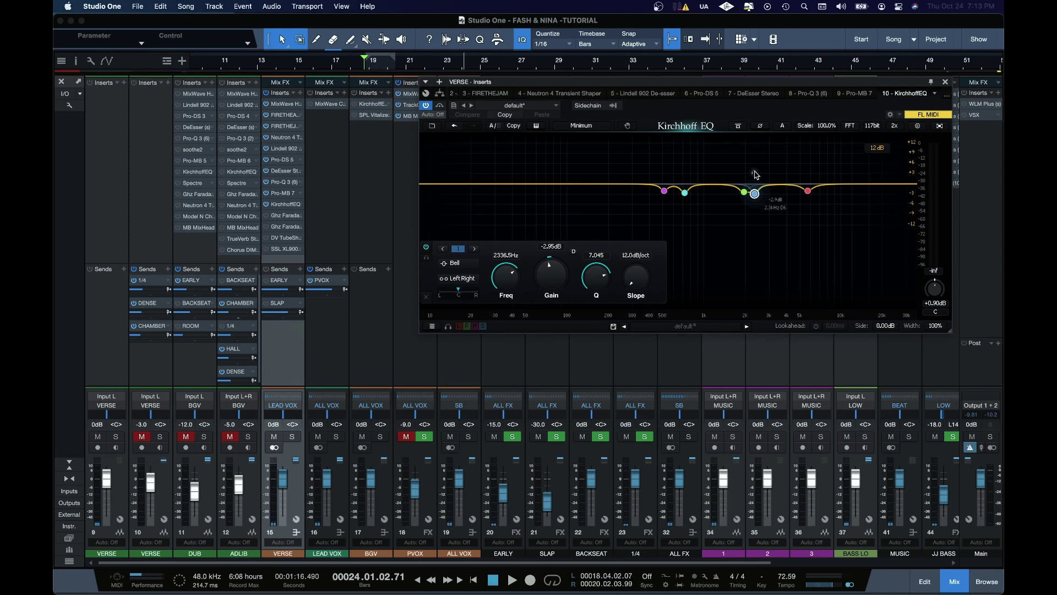
{"action": "left_click", "coordinate": [808, 191]}
{"action": "left_click", "coordinate": [808, 172]}
{"action": "key", "text": "space"}
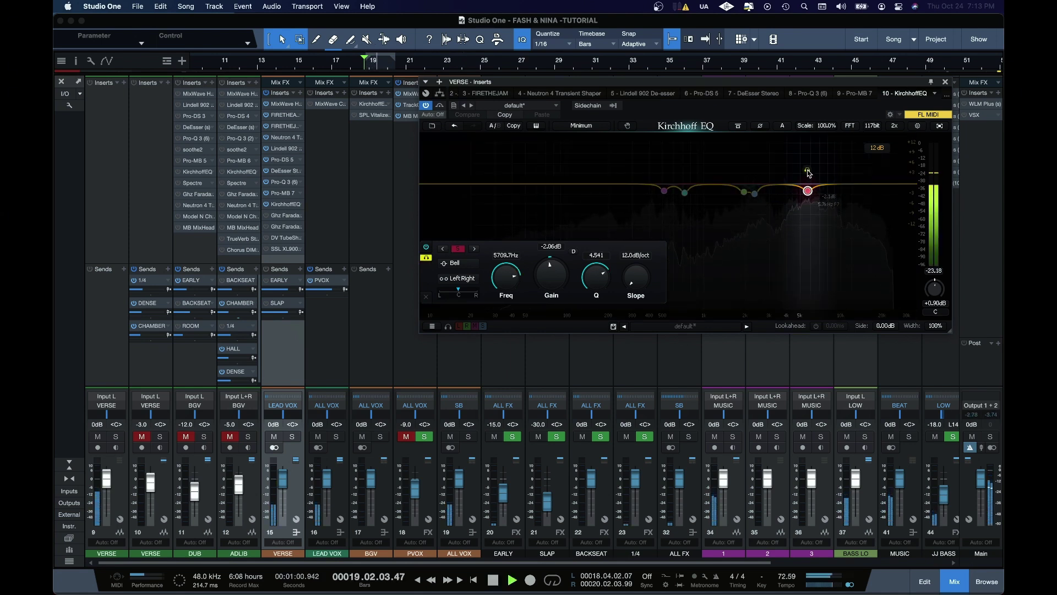
{"action": "left_click", "coordinate": [807, 172]}
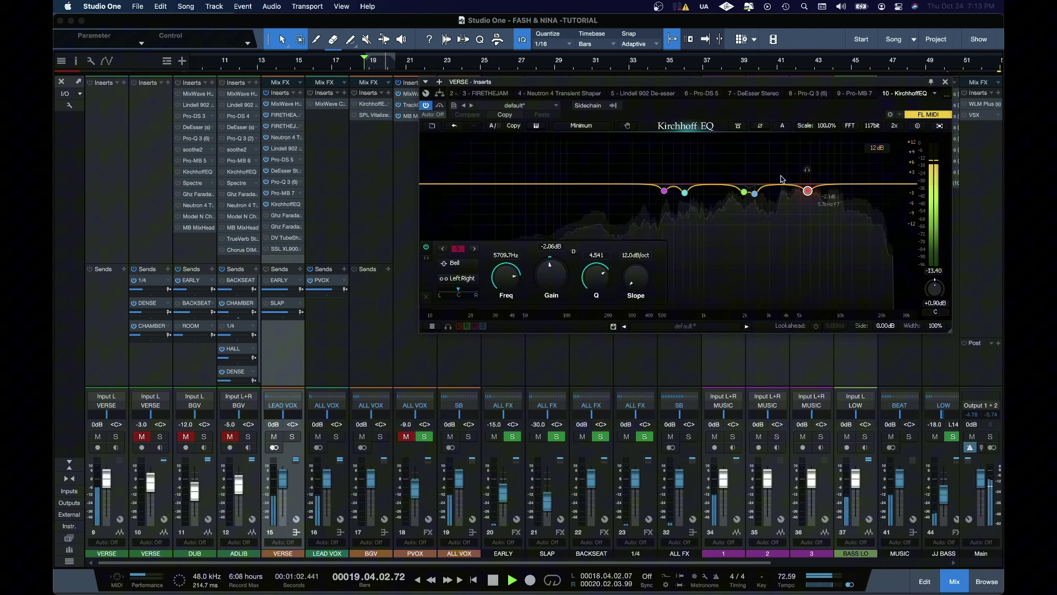
{"action": "left_click", "coordinate": [755, 194]}
{"action": "left_click", "coordinate": [754, 176]}
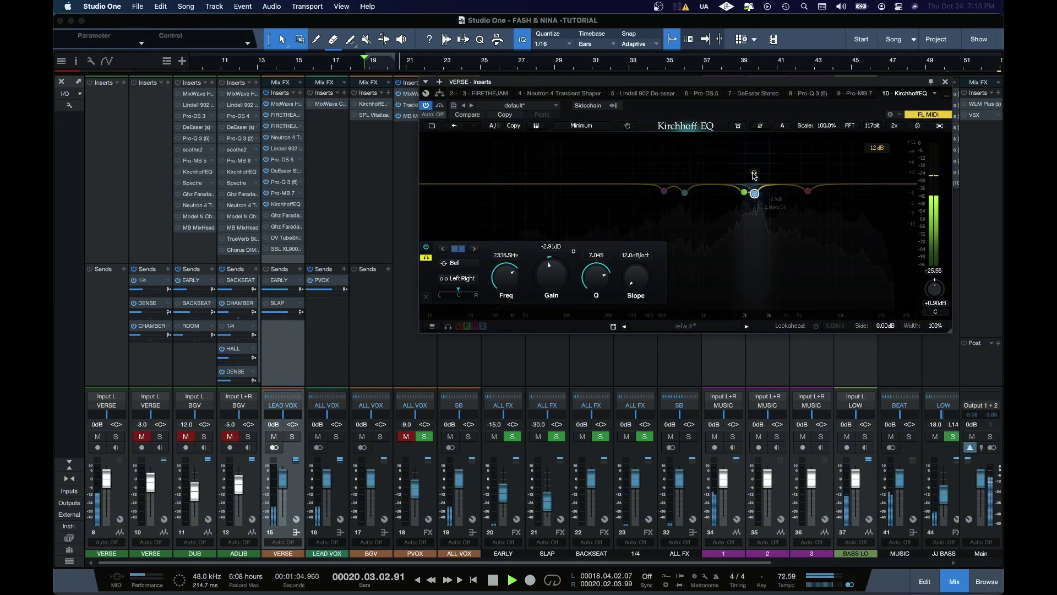
{"action": "left_click", "coordinate": [744, 192]}
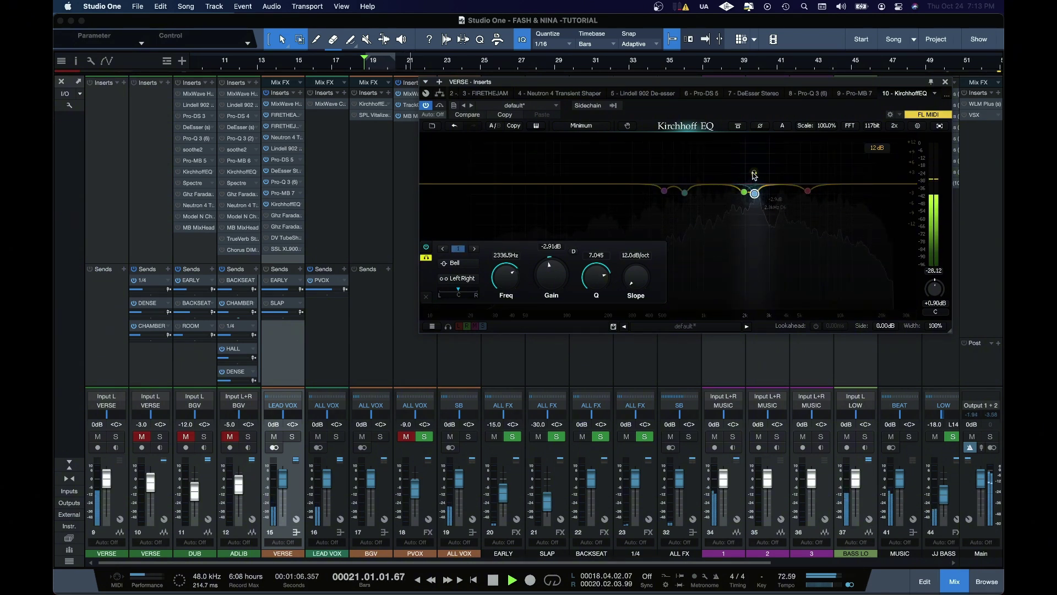
{"action": "left_click", "coordinate": [744, 174]}
{"action": "left_click", "coordinate": [744, 174]}
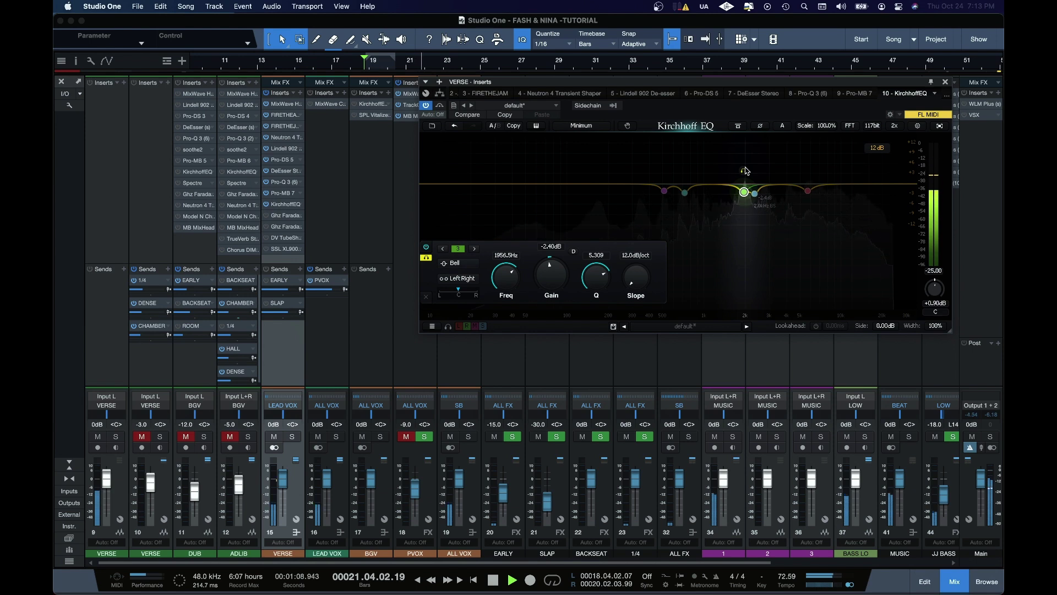
{"action": "key", "text": "space"}
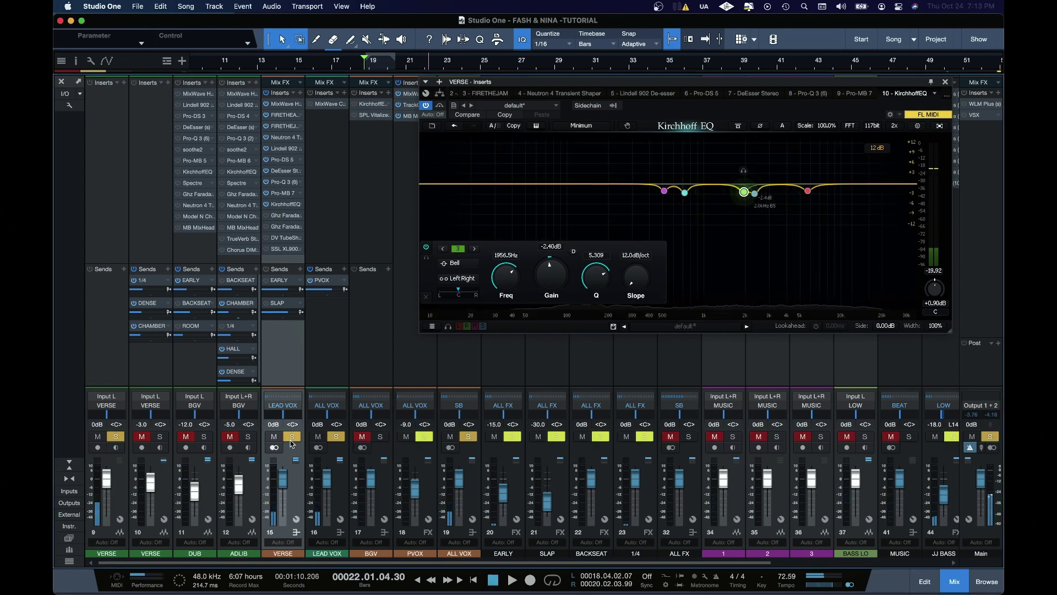
Step: With the VERSE bus soloed, audition the same 5.7 kHz, 2.3 kHz and 2.0 kHz bands one by one during playback
{"action": "left_click", "coordinate": [808, 192]}
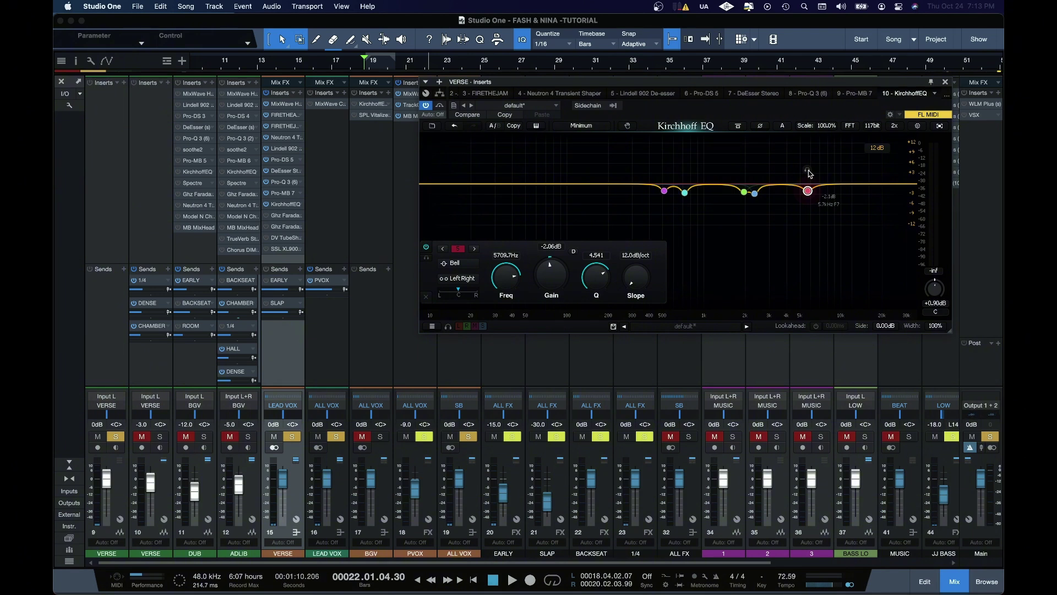
{"action": "left_click", "coordinate": [807, 171]}
{"action": "key", "text": "space"}
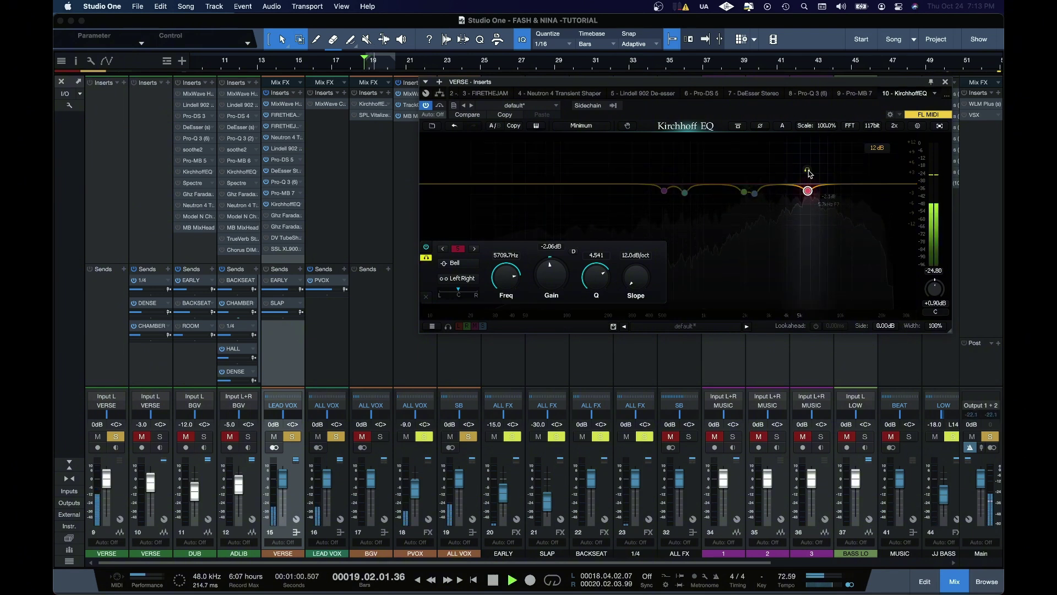
{"action": "left_click", "coordinate": [807, 171]}
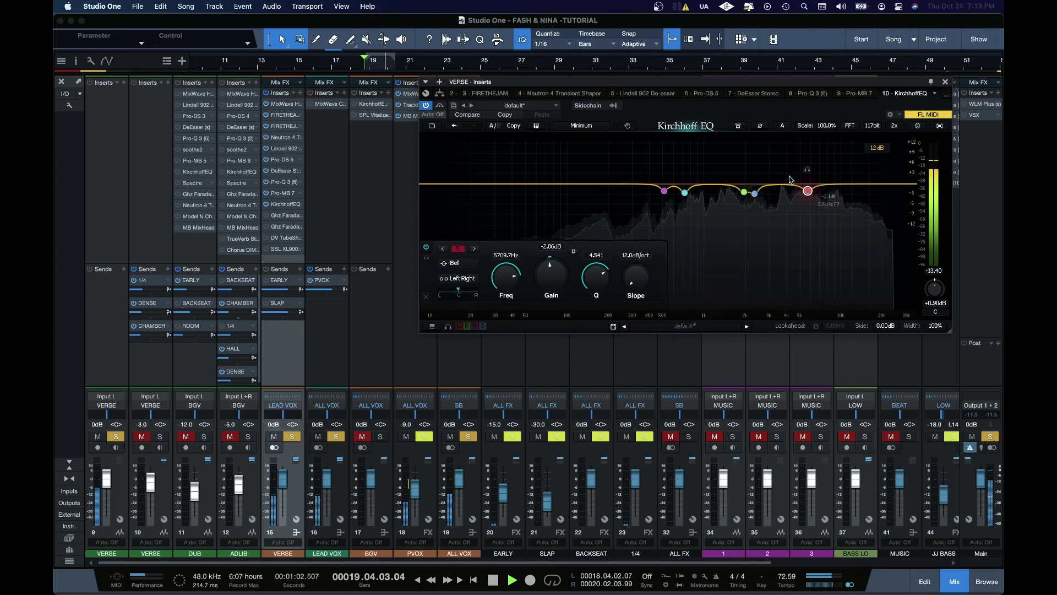
{"action": "left_click", "coordinate": [754, 193]}
{"action": "left_click", "coordinate": [755, 172]}
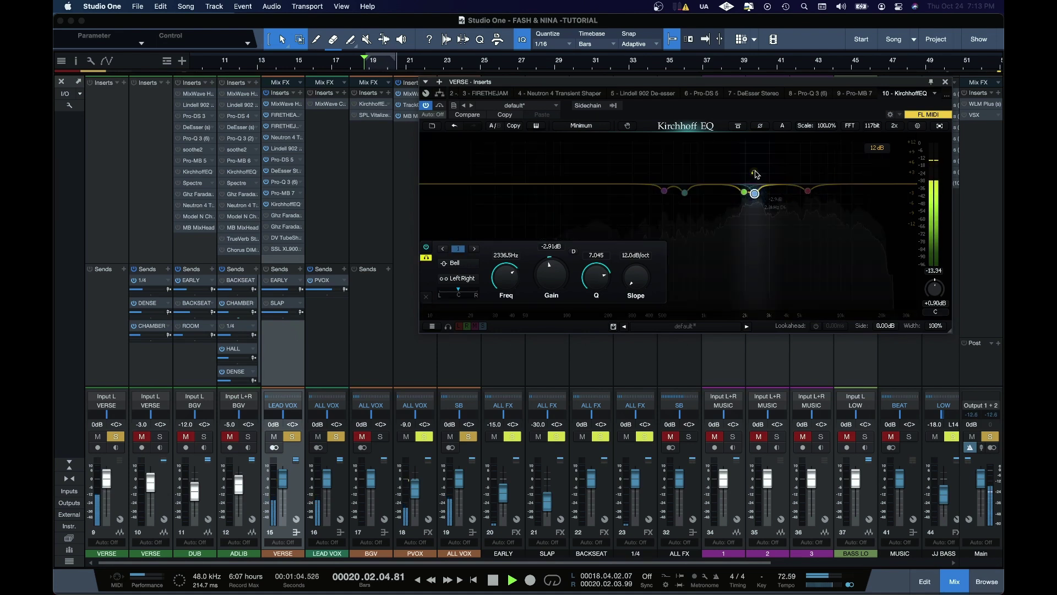
{"action": "left_click", "coordinate": [754, 173]}
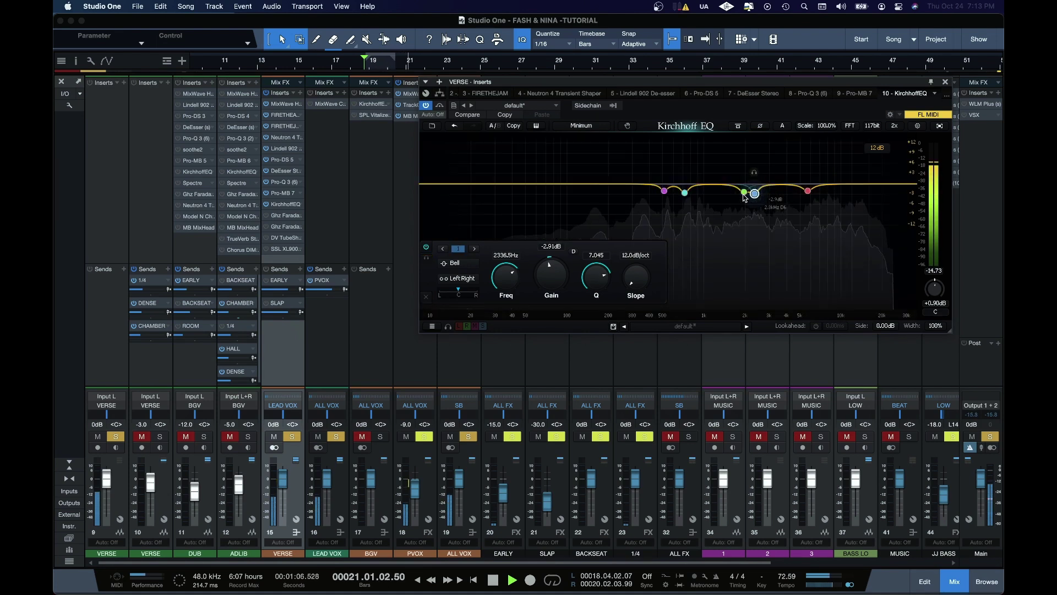
{"action": "left_click", "coordinate": [744, 192]}
{"action": "left_click", "coordinate": [744, 172]}
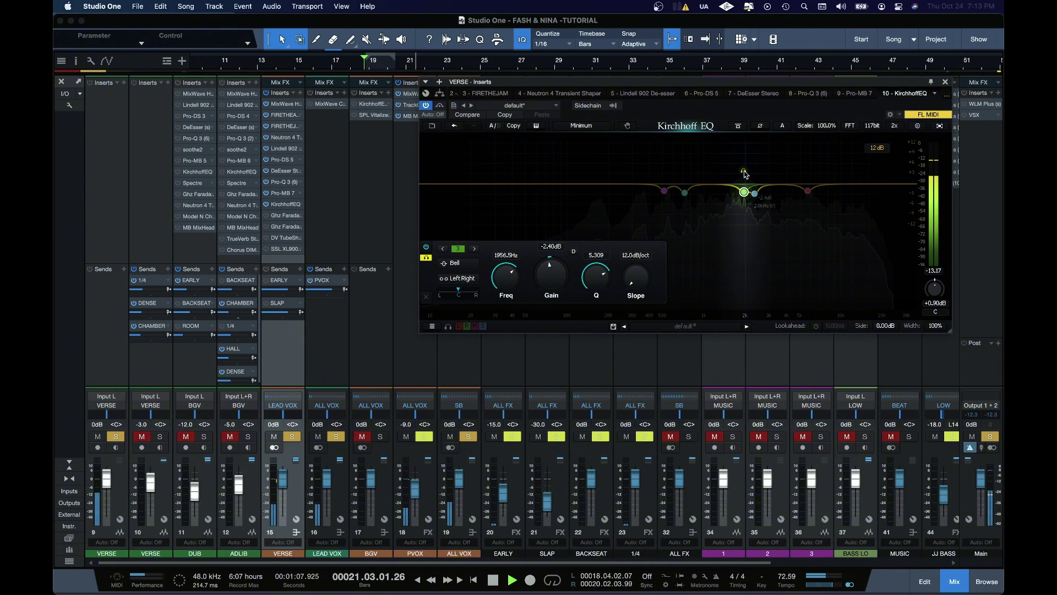
{"action": "left_click", "coordinate": [744, 172]}
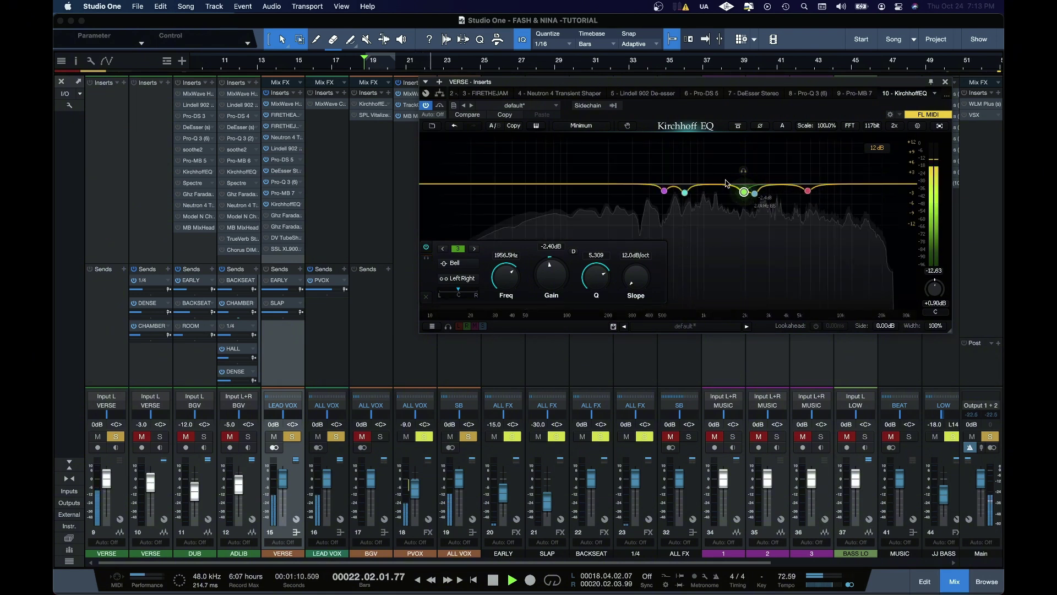
Step: Audition the two low-mid cuts in solo, setting them to 718.58 Hz at -3.19 dB and 515.22 Hz at -2.32 dB
{"action": "left_click", "coordinate": [684, 192]}
{"action": "left_click", "coordinate": [685, 172]}
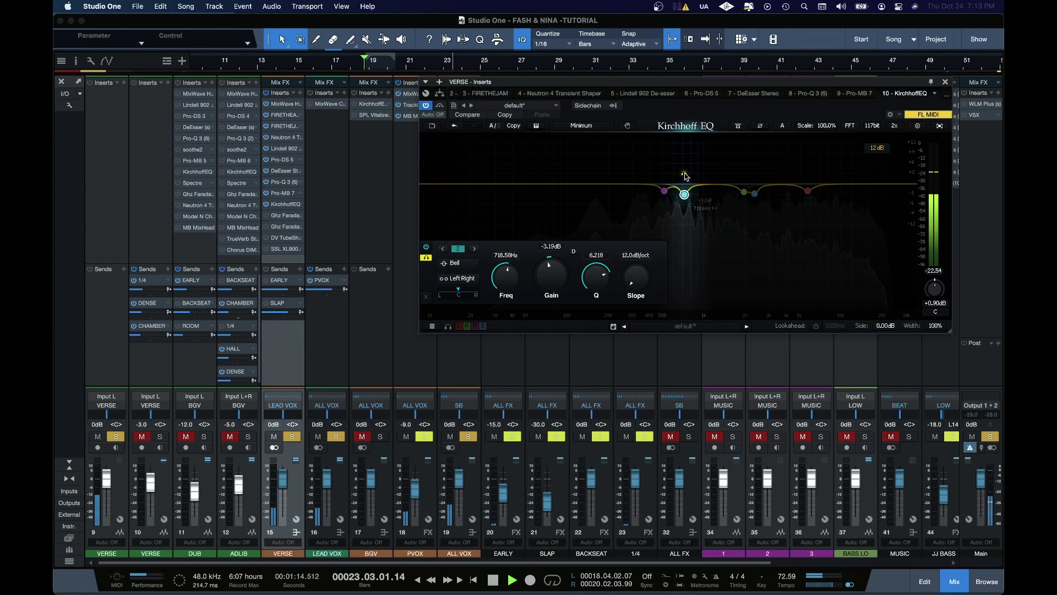
{"action": "left_click", "coordinate": [685, 173]}
{"action": "left_click", "coordinate": [665, 191]}
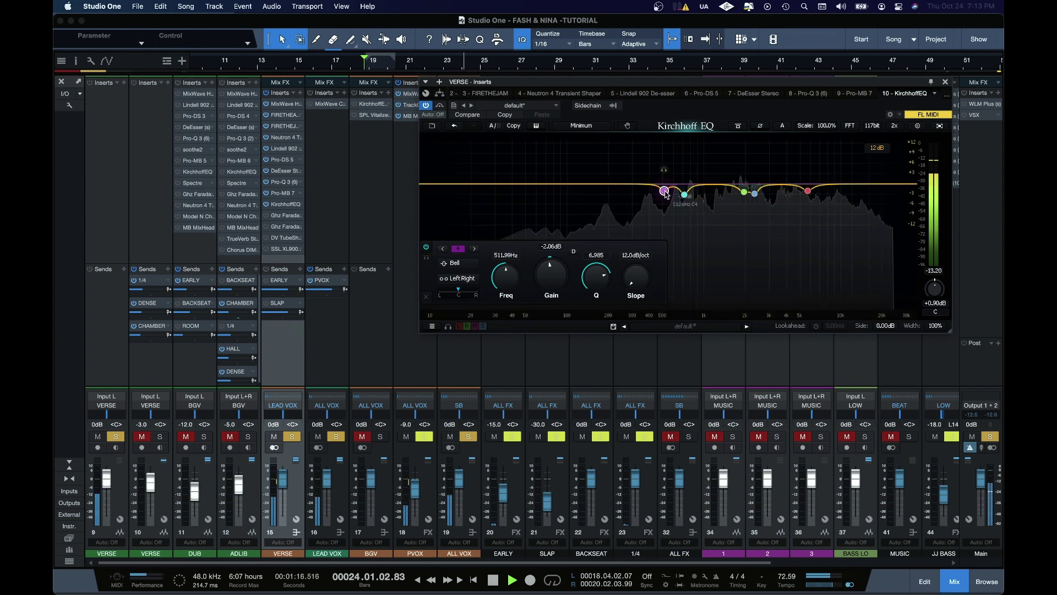
{"action": "left_click", "coordinate": [664, 171]}
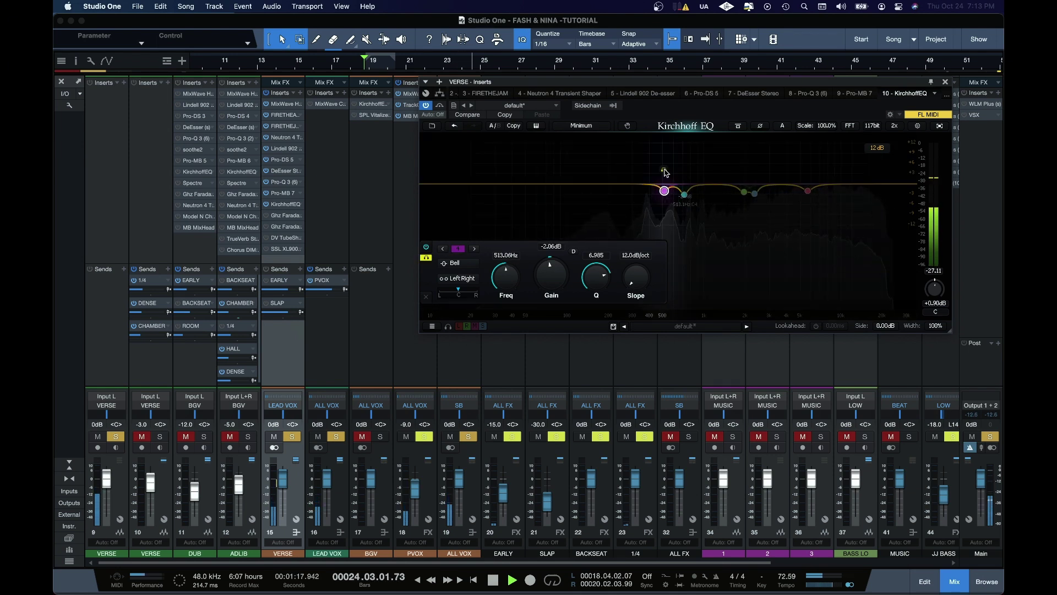
{"action": "left_click", "coordinate": [666, 172]}
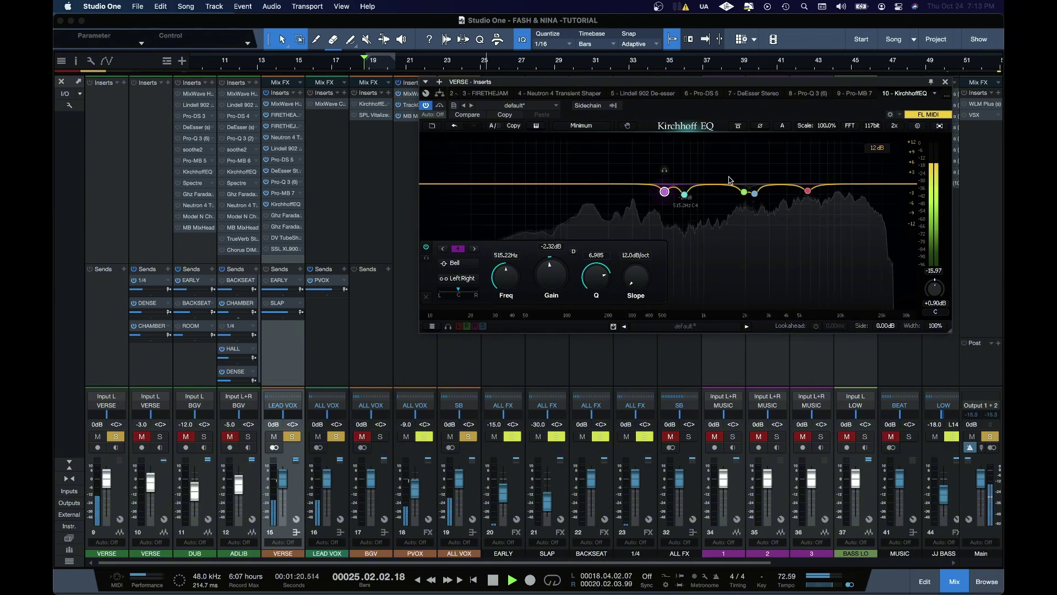
Step: Add a narrow bell cut at 1237.5 Hz with Q 10.99 and -2.36 dB gain, and unsolo the VERSE bus
{"action": "left_click_drag", "start_coordinate": [715, 184], "coordinate": [716, 143]}
{"action": "scroll", "coordinate": [712, 141], "scroll_direction": "up", "scroll_amount": 5}
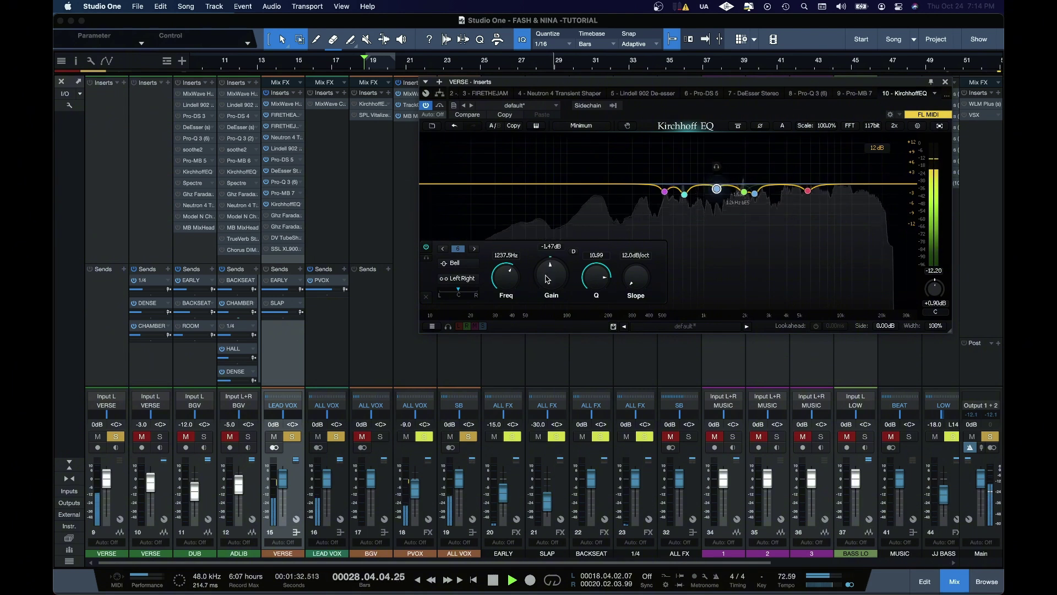
{"action": "left_click_drag", "start_coordinate": [551, 273], "coordinate": [550, 286]}
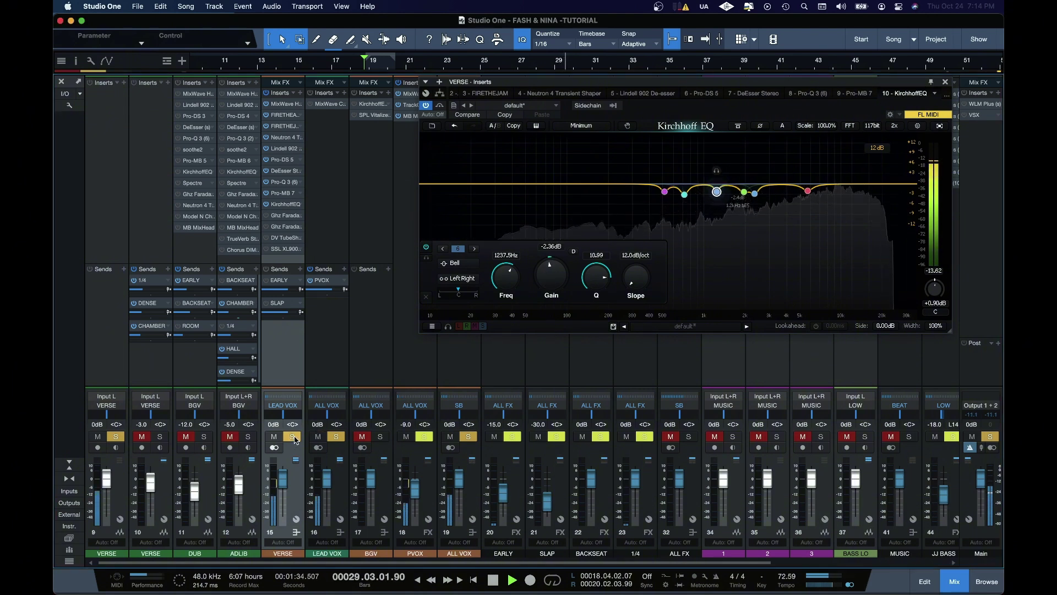
{"action": "left_click", "coordinate": [336, 436], "text": "super"}
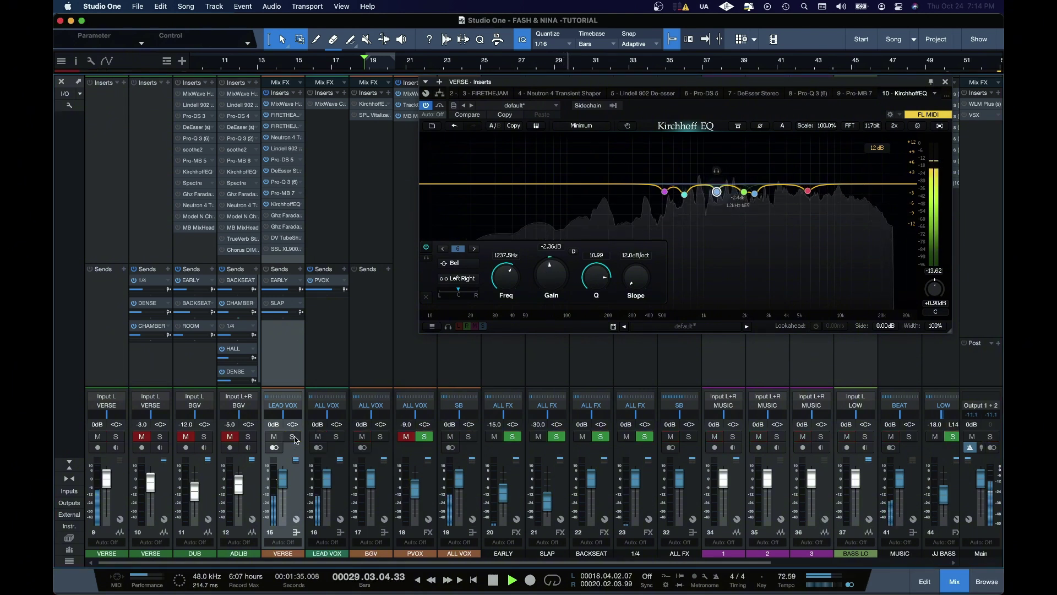
Step: Open FIRETHEASH on the VERSE bus and watch its gain reduction in the full mix before stopping playback
{"action": "double_click", "coordinate": [285, 115]}
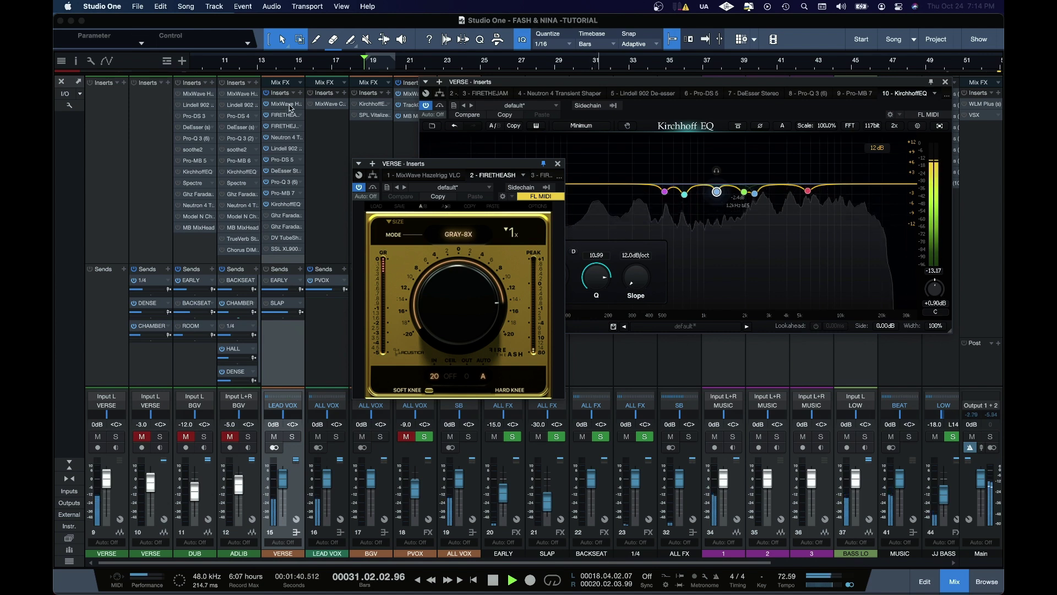
{"action": "left_click", "coordinate": [291, 106]}
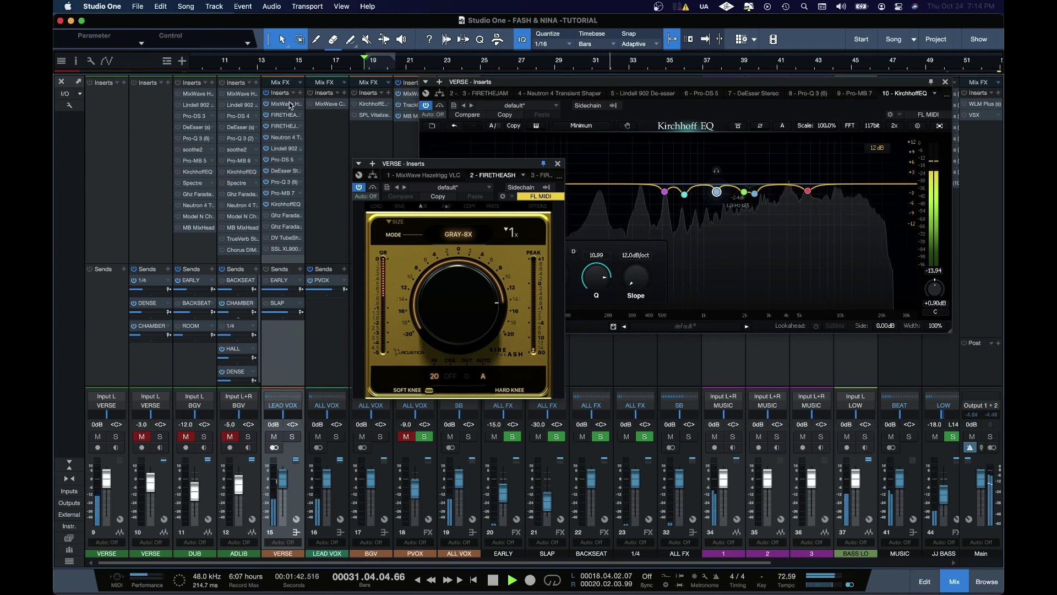
{"action": "key", "text": "space"}
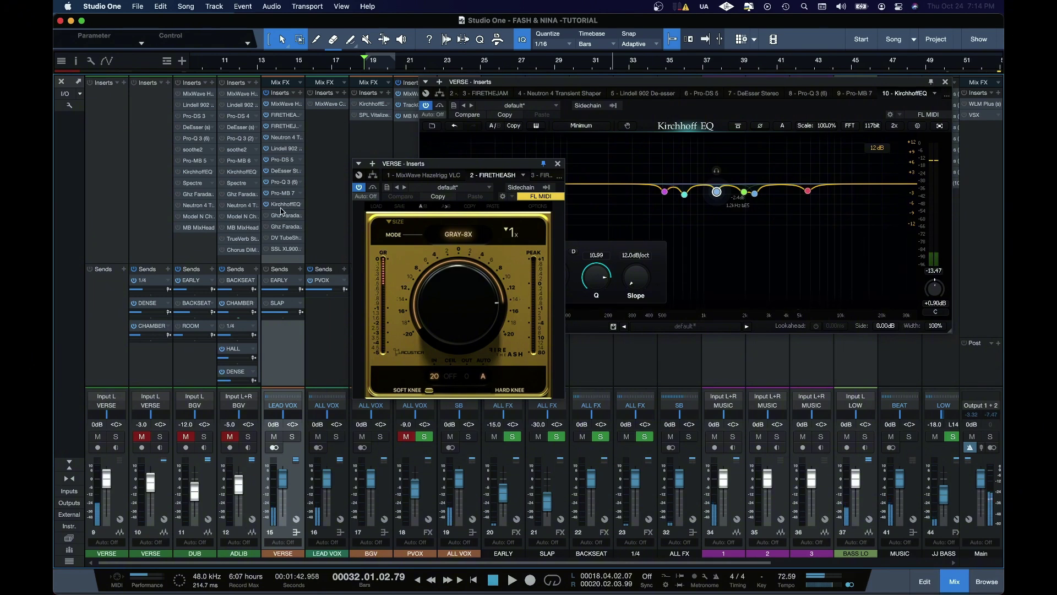
Step: Open and activate both Ghz Faraday Limiter 3 inserts on the VERSE bus, close FIRETHEASH, and stack the limiter windows vertically
{"action": "left_click", "coordinate": [280, 216]}
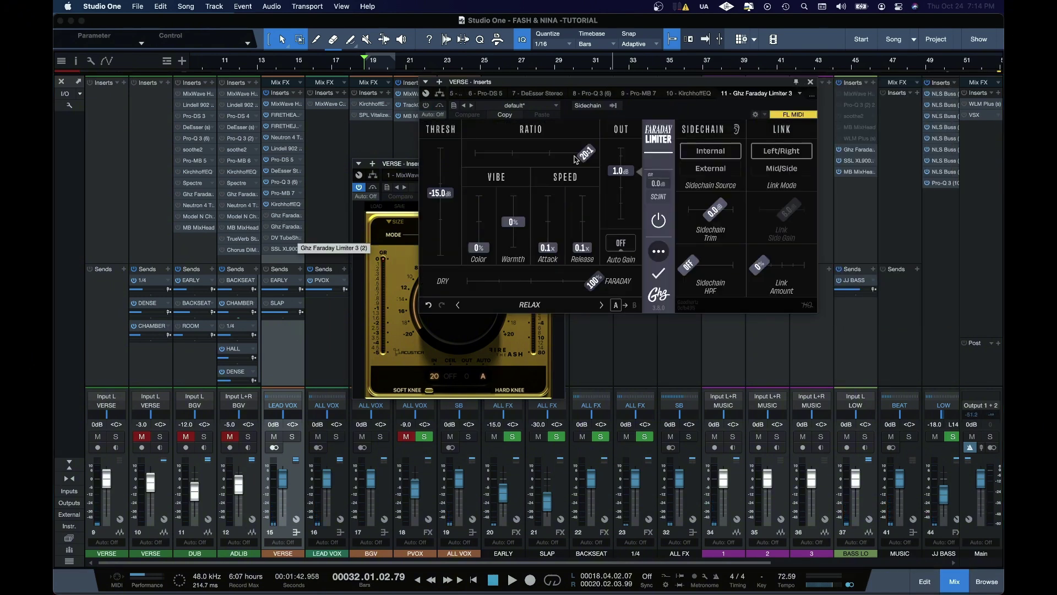
{"action": "left_click", "coordinate": [411, 242]}
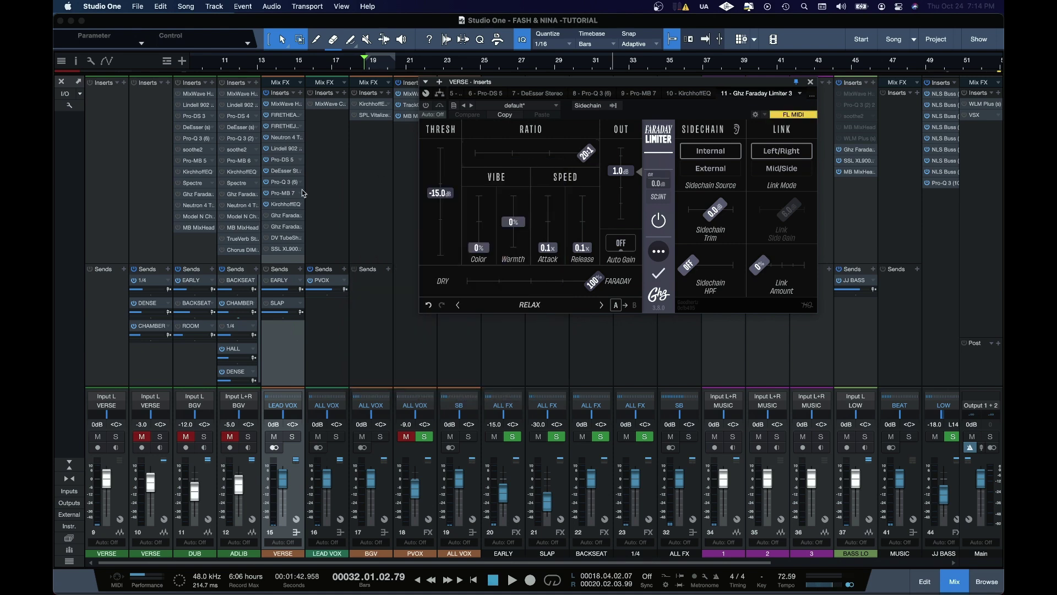
{"action": "left_click", "coordinate": [558, 164]}
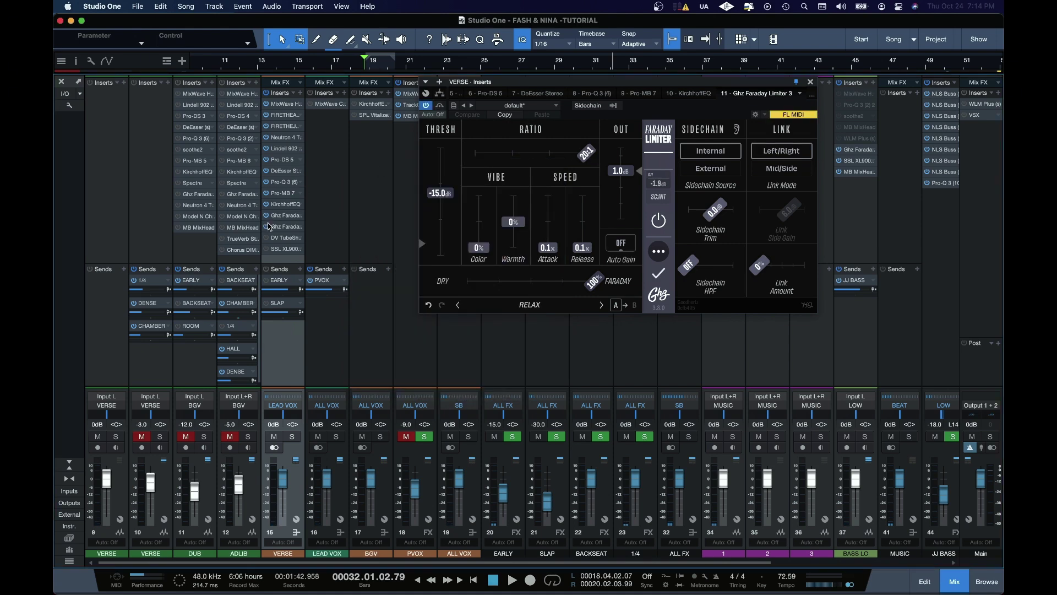
{"action": "left_click", "coordinate": [286, 226]}
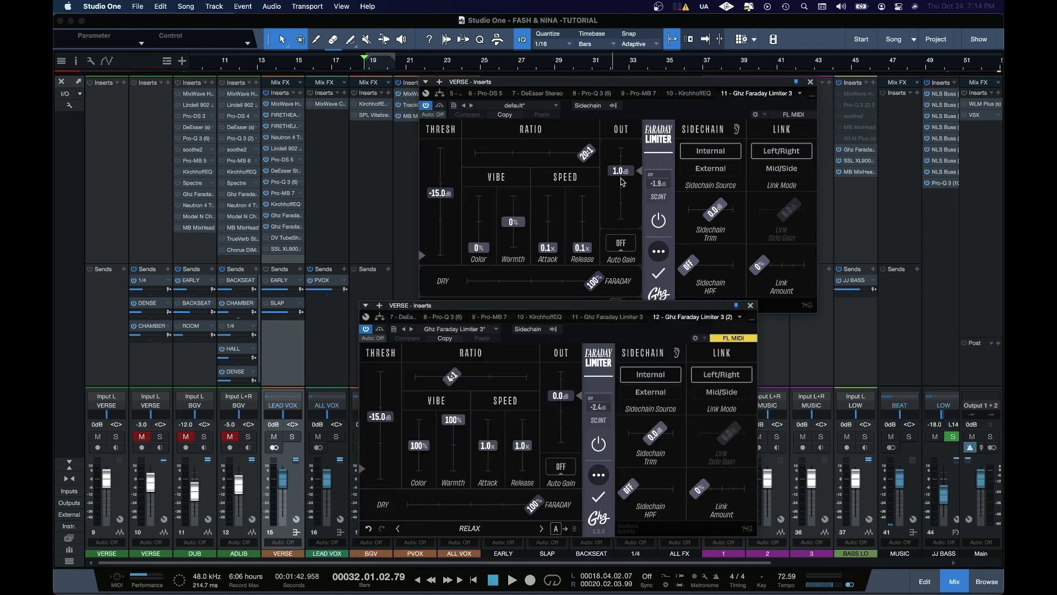
{"action": "left_click_drag", "start_coordinate": [572, 82], "coordinate": [513, 66]}
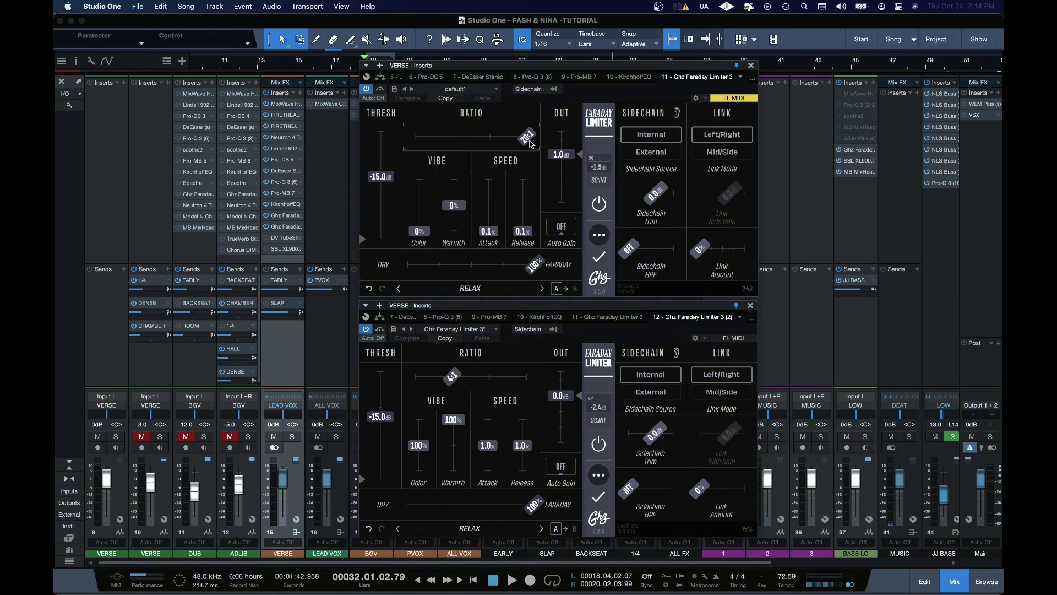
Step: Reset both limiters' meter readouts during playback and set the output gain of the first Faraday Limiter to 1.5 dB
{"action": "left_click_drag", "start_coordinate": [452, 141], "coordinate": [559, 147]}
{"action": "mouse_move", "coordinate": [459, 208]}
{"action": "left_mouse_down"}
{"action": "mouse_move", "coordinate": [462, 182]}
{"action": "mouse_move", "coordinate": [463, 208]}
{"action": "left_mouse_up"}
{"action": "key", "text": "space"}
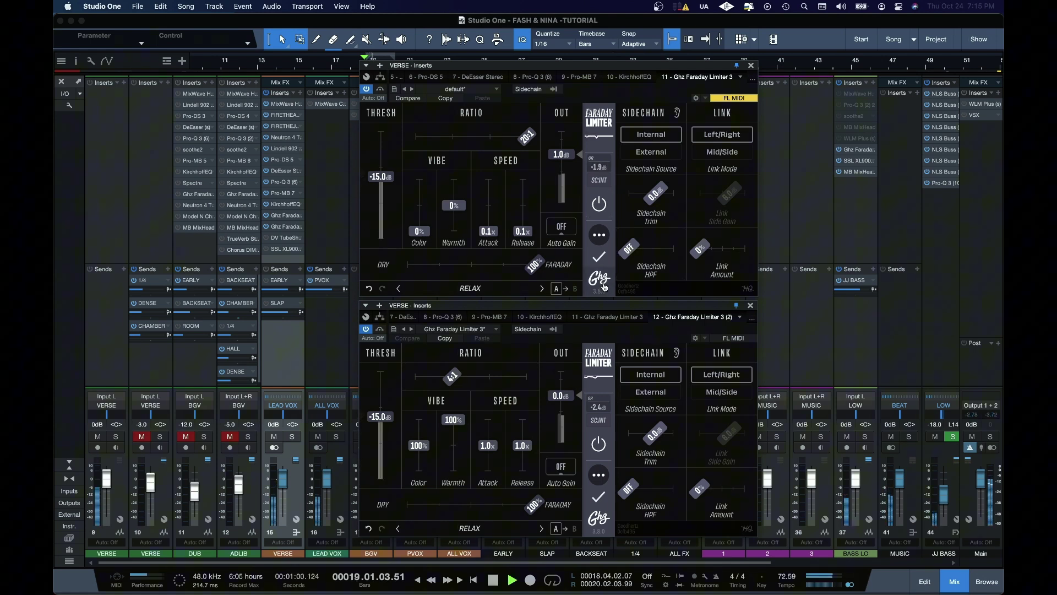
{"action": "left_click", "coordinate": [601, 408]}
{"action": "left_click", "coordinate": [599, 170]}
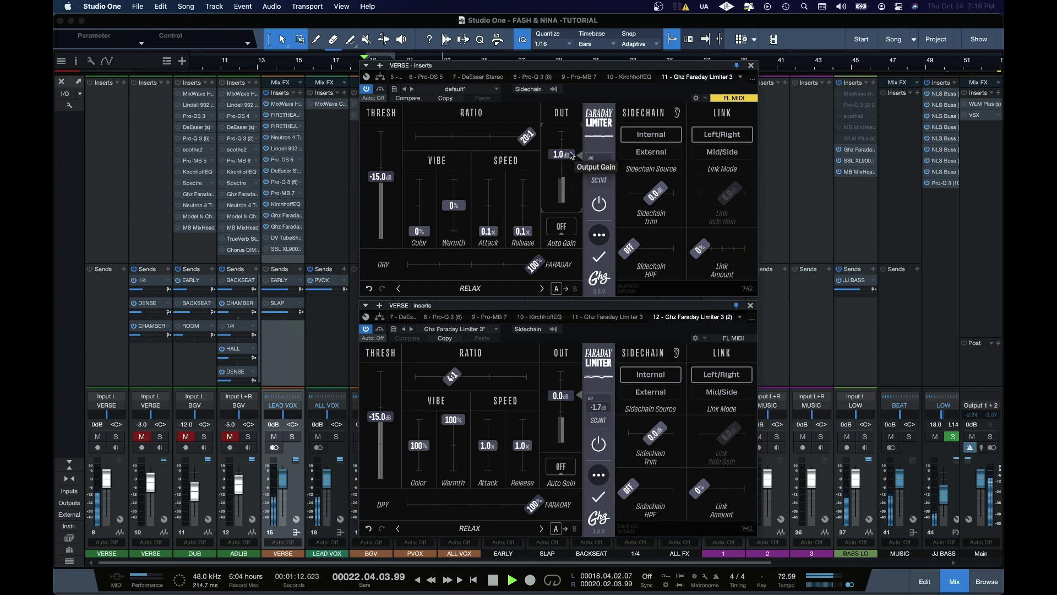
{"action": "scroll", "coordinate": [571, 155], "scroll_direction": "up", "scroll_amount": 5}
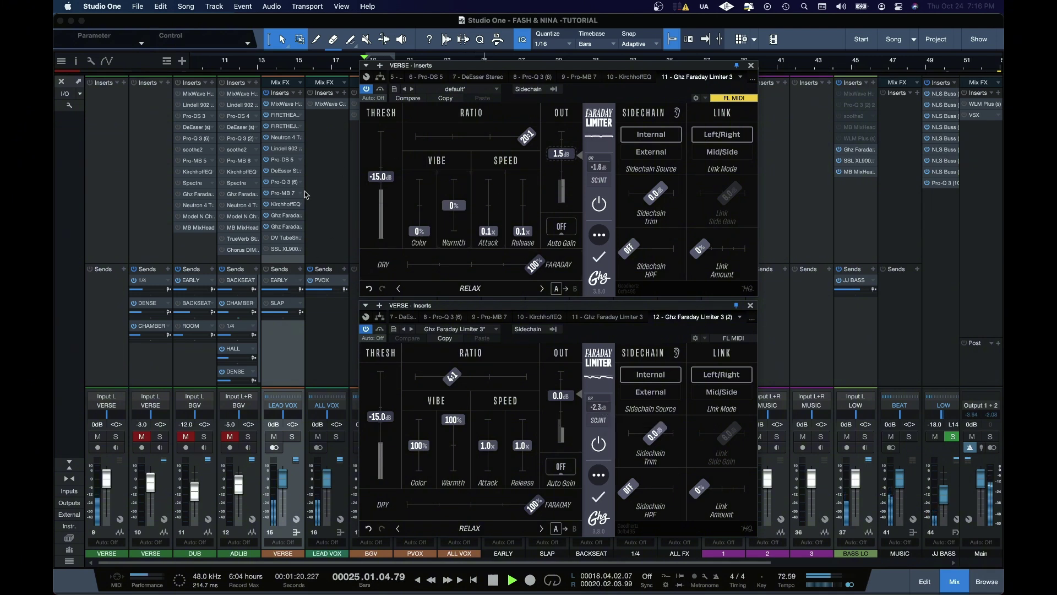
{"action": "key", "text": "space"}
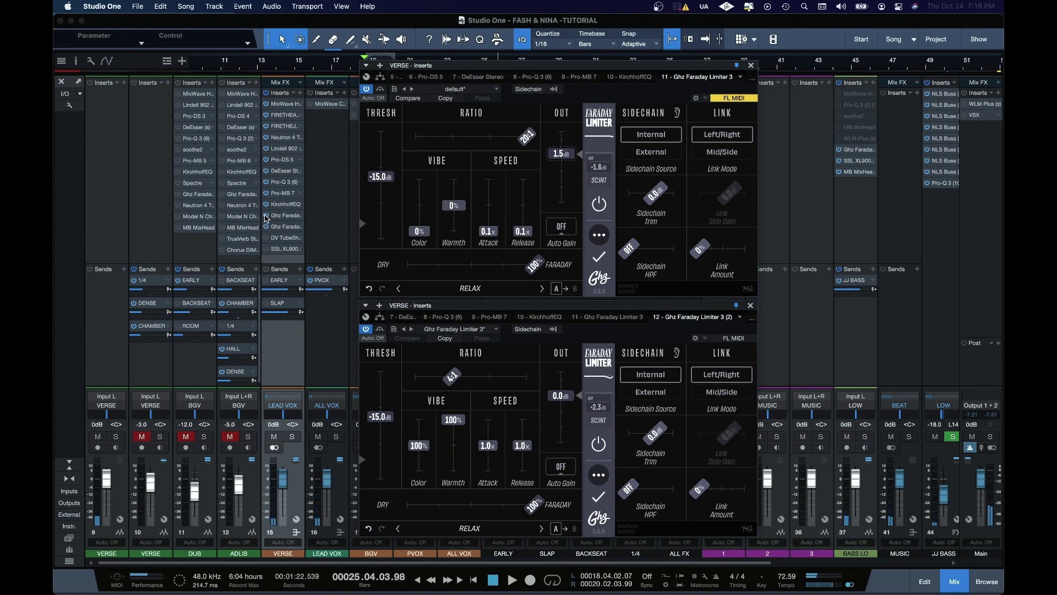
Step: Resume playback and set the ratio of the second Faraday Limiter to 2:1
{"action": "key", "text": "space"}
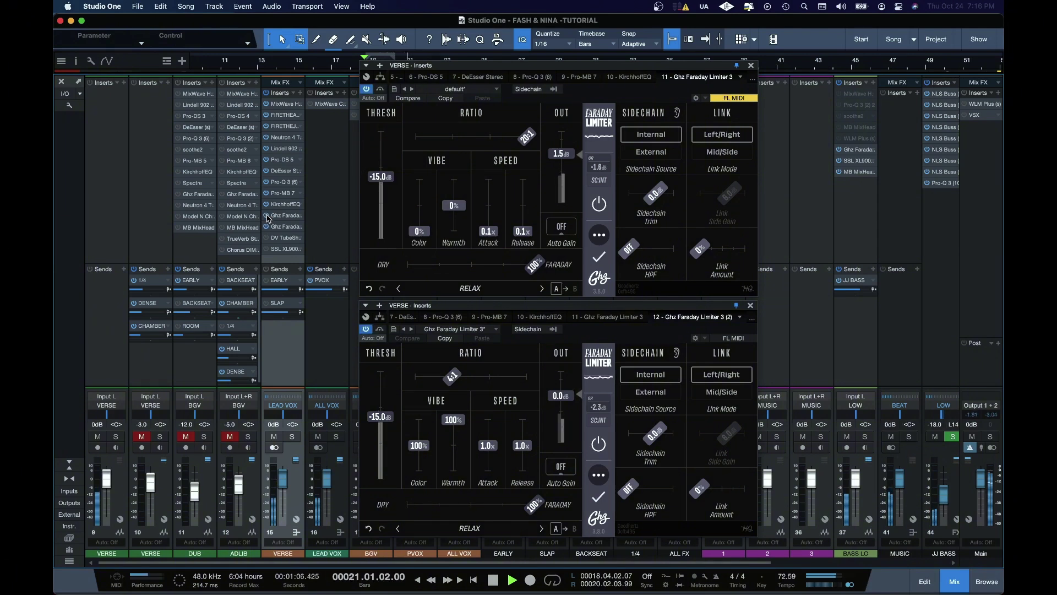
{"action": "left_click_drag", "start_coordinate": [453, 370], "coordinate": [416, 376]}
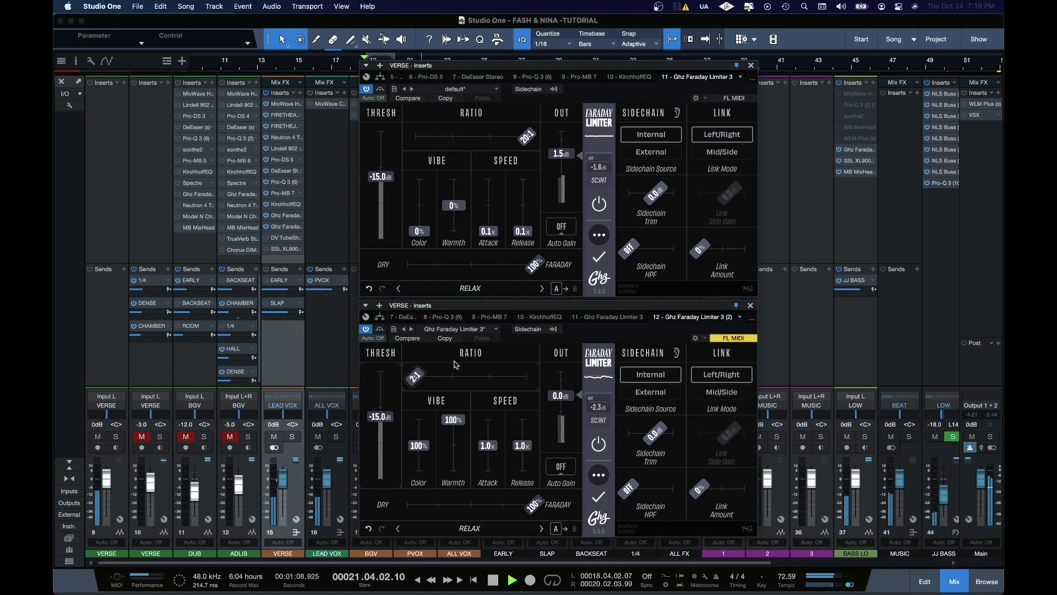
Step: Try the second Faraday Limiter's ratio at 20:1, return it to 2:1, and check its gain reduction during playback
{"action": "key", "text": "space"}
{"action": "left_click", "coordinate": [605, 412]}
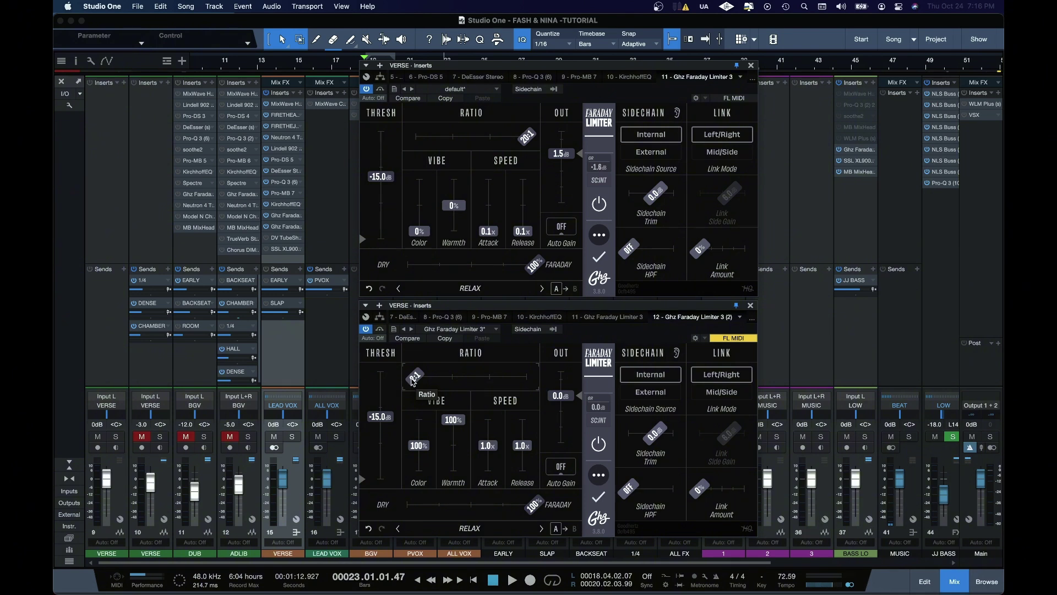
{"action": "left_click_drag", "start_coordinate": [413, 380], "coordinate": [533, 387]}
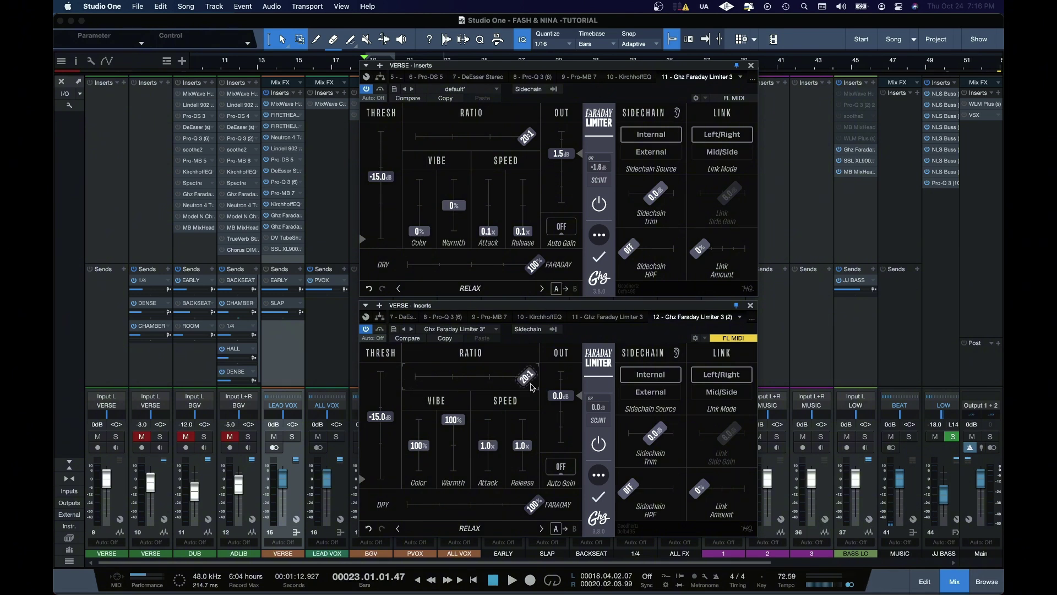
{"action": "left_click", "coordinate": [411, 380]}
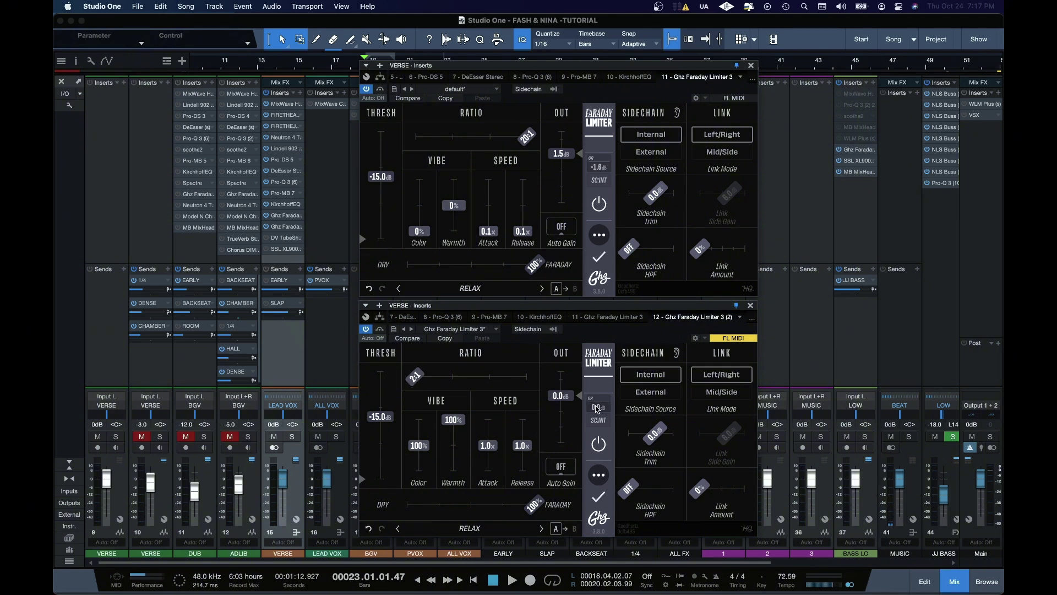
{"action": "key", "text": "space"}
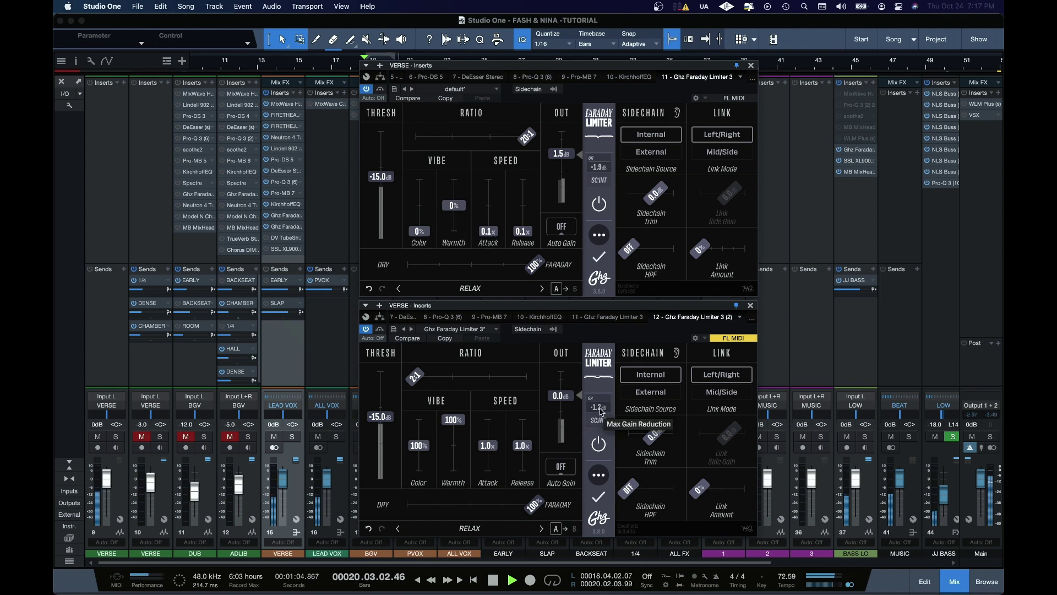
{"action": "key", "text": "space"}
Step: Open the DV TubeShelf insert on the VERSE bus, close the remaining limiter window, and save the song
{"action": "left_click", "coordinate": [285, 238]}
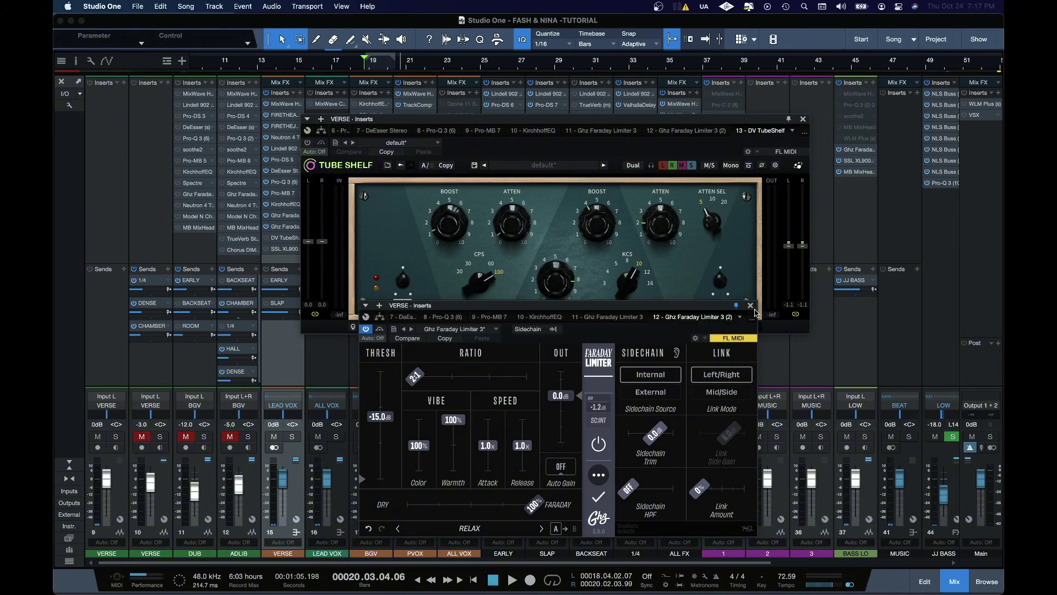
{"action": "left_click", "coordinate": [749, 306]}
{"action": "key", "text": "super+s"}
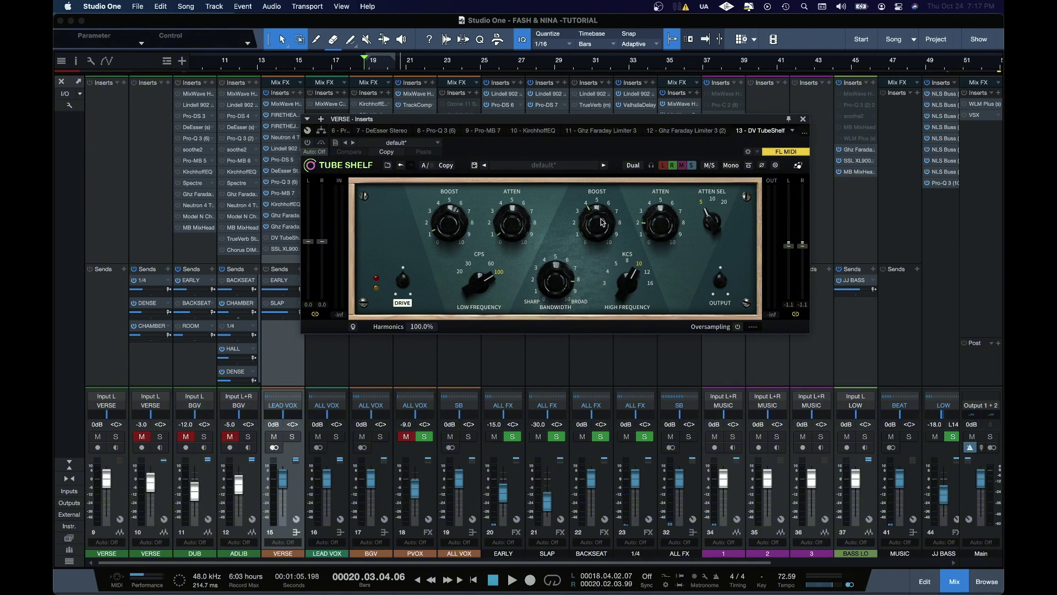
Step: Activate Tube Shelf on the VERSE bus and compare the vocal with it on and off during playback
{"action": "left_click", "coordinate": [308, 142]}
{"action": "key", "text": "space"}
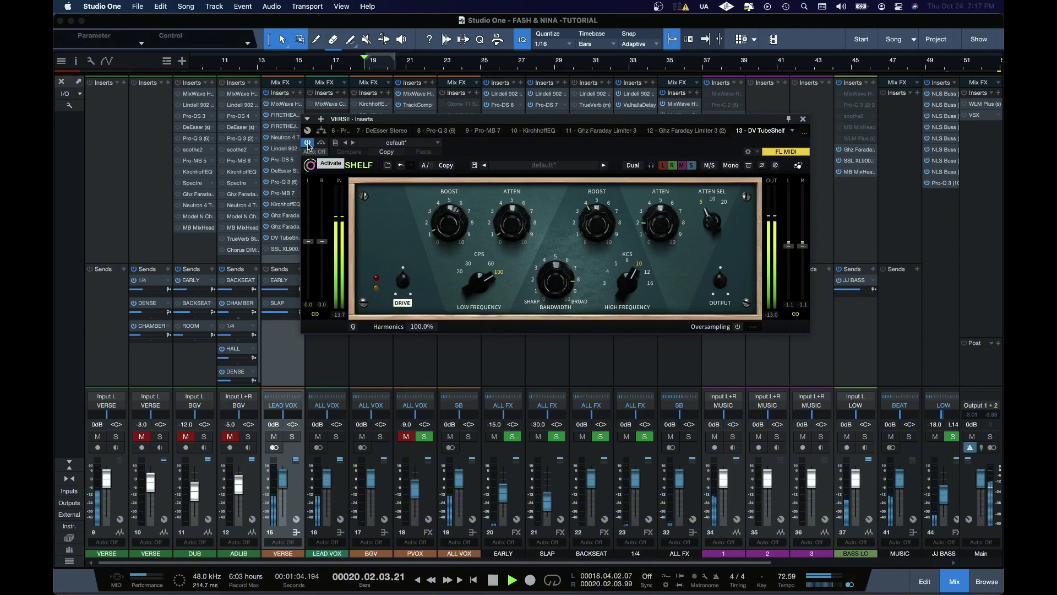
{"action": "left_click", "coordinate": [308, 143]}
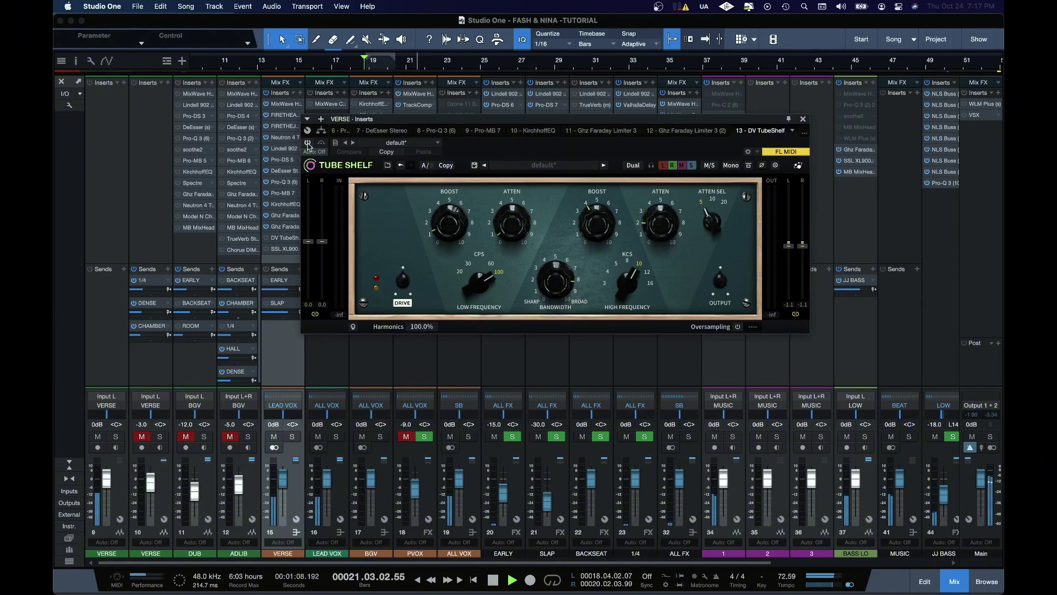
{"action": "left_click", "coordinate": [308, 144]}
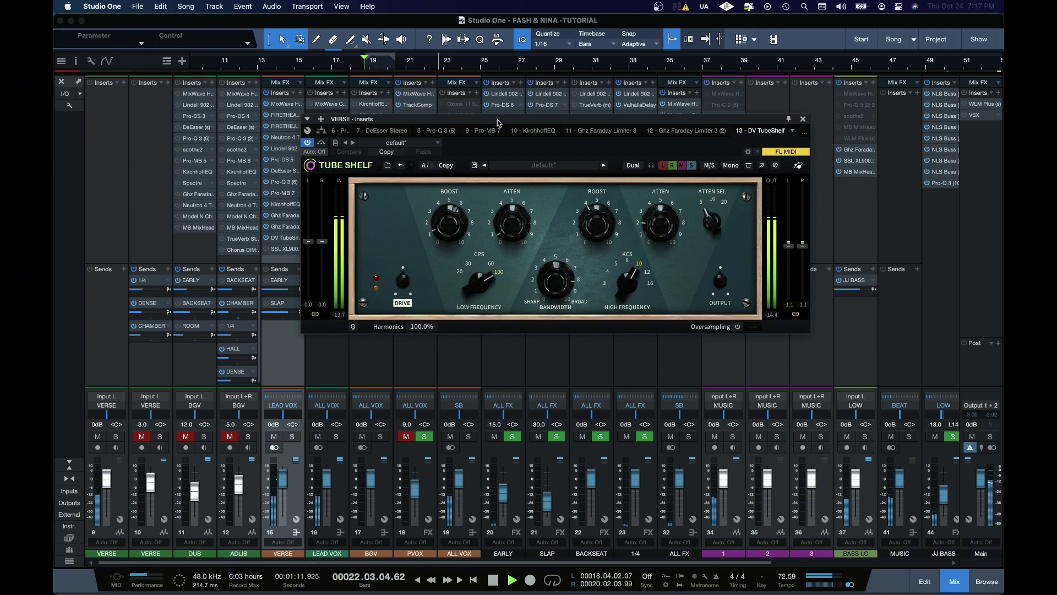
{"action": "left_click_drag", "start_coordinate": [497, 123], "coordinate": [594, 114]}
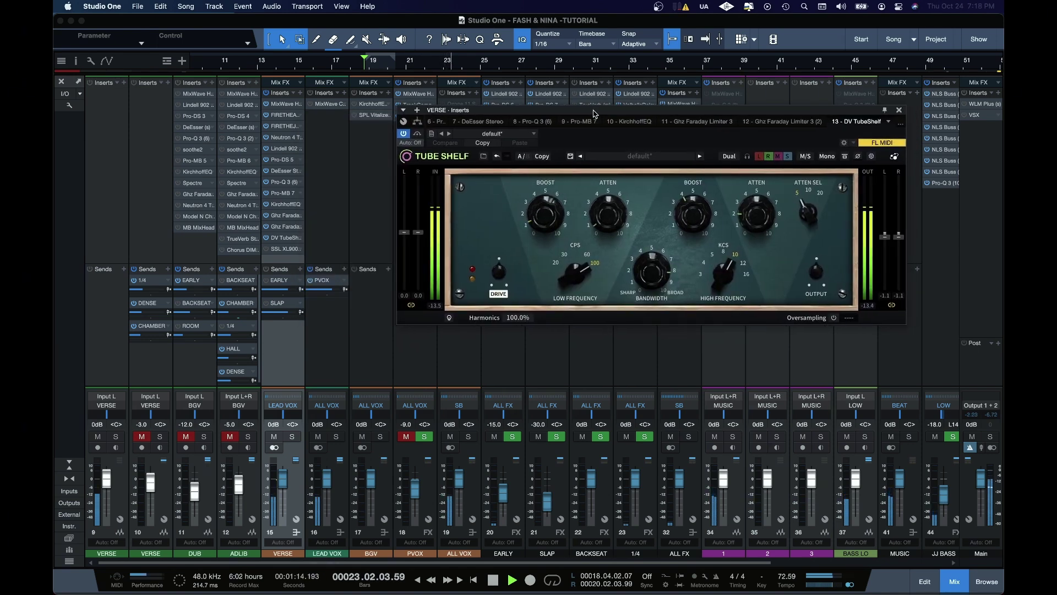
{"action": "left_click", "coordinate": [404, 134]}
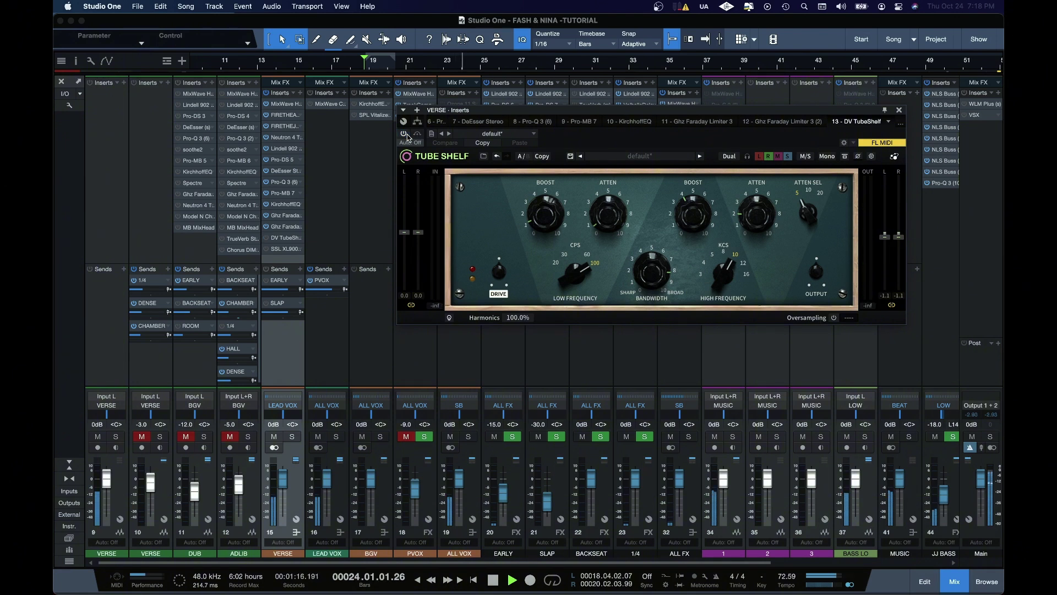
{"action": "left_click", "coordinate": [404, 134]}
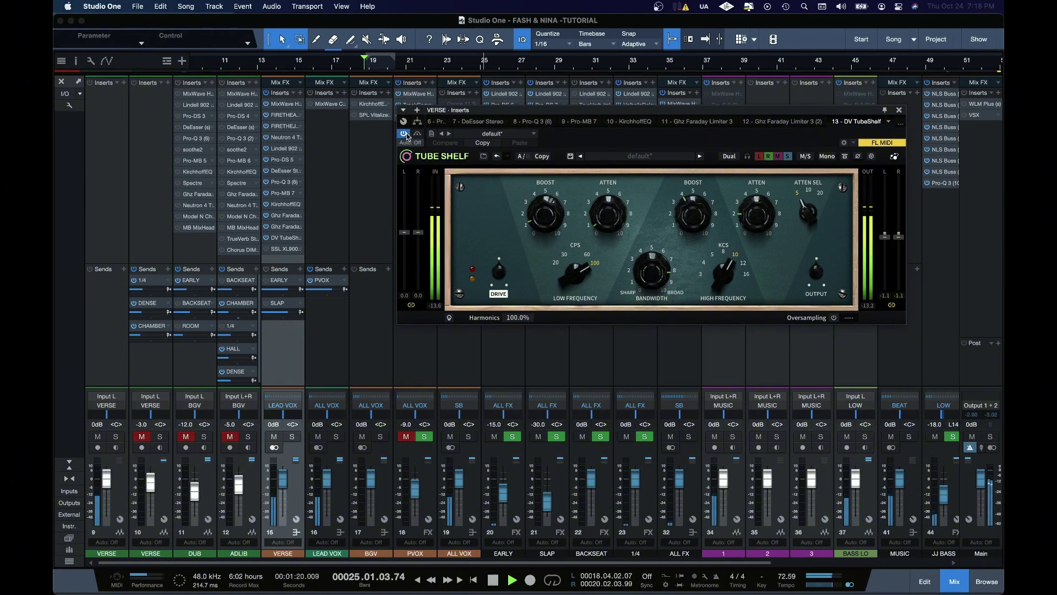
{"action": "key", "text": "space"}
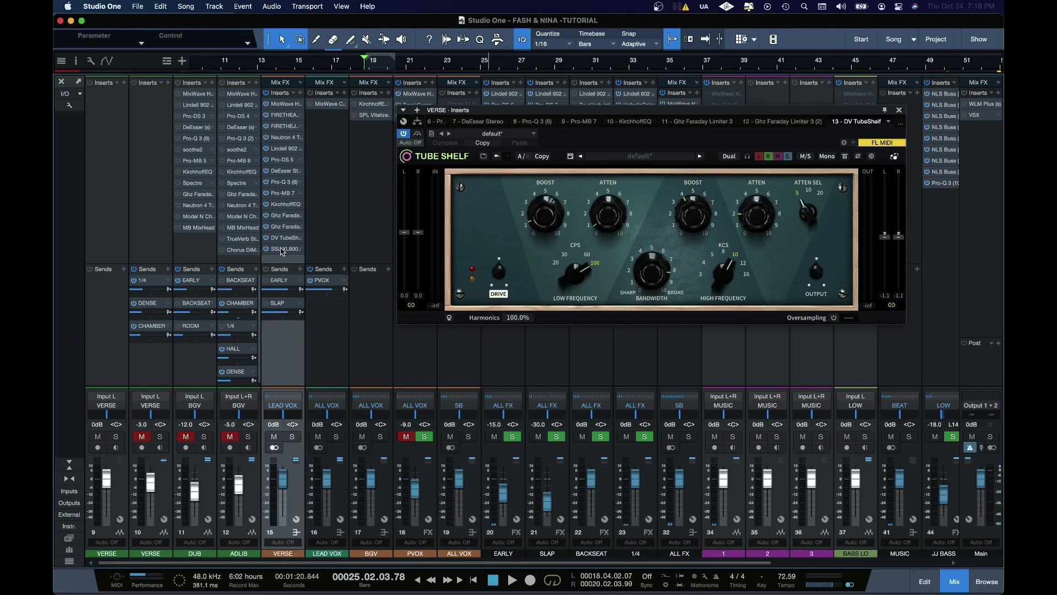
Step: Open the SSL XL9000K Console insert on the VERSE bus and compare it bypassed and active during playback
{"action": "left_click", "coordinate": [284, 250]}
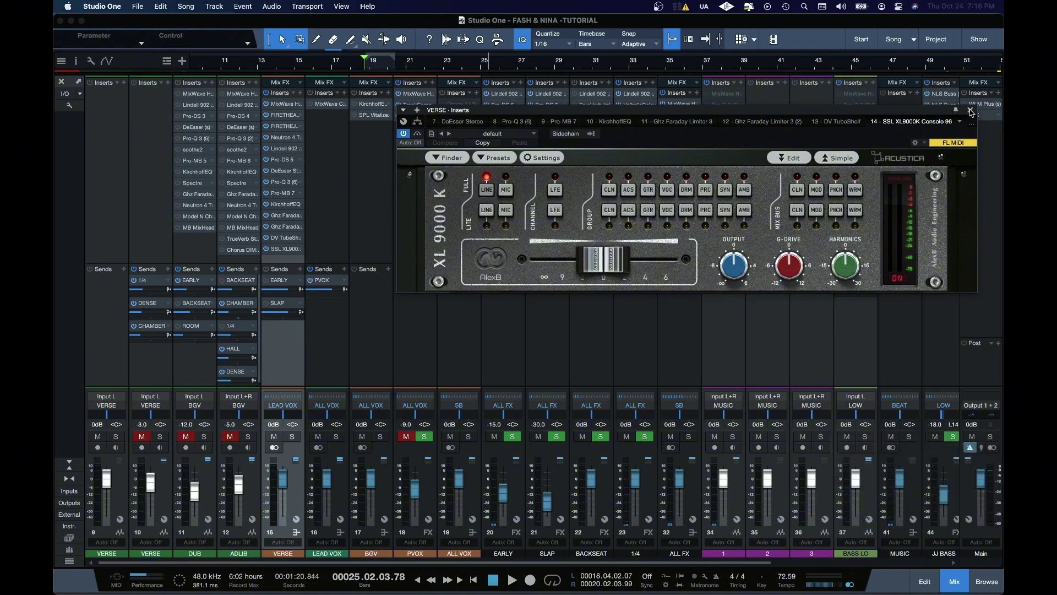
{"action": "left_click_drag", "start_coordinate": [943, 110], "coordinate": [870, 118]}
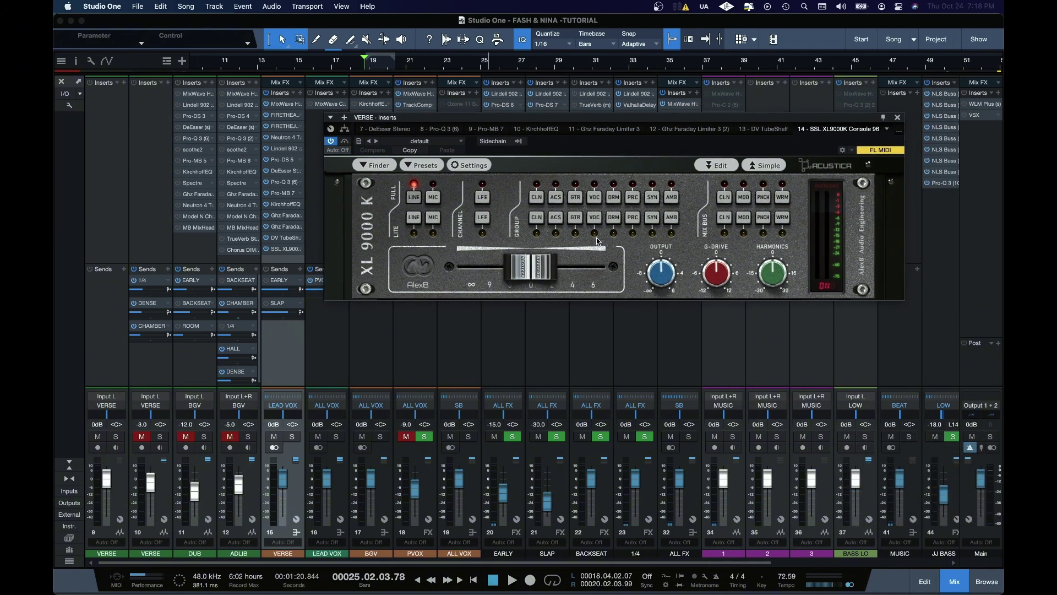
{"action": "left_click", "coordinate": [265, 252]}
{"action": "key", "text": "space"}
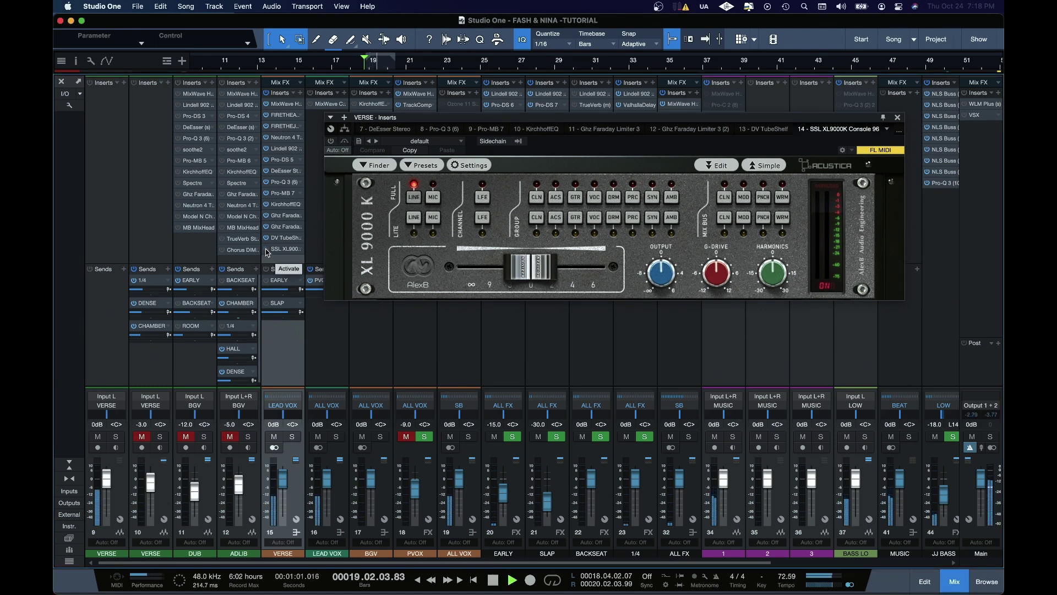
{"action": "left_click", "coordinate": [266, 251]}
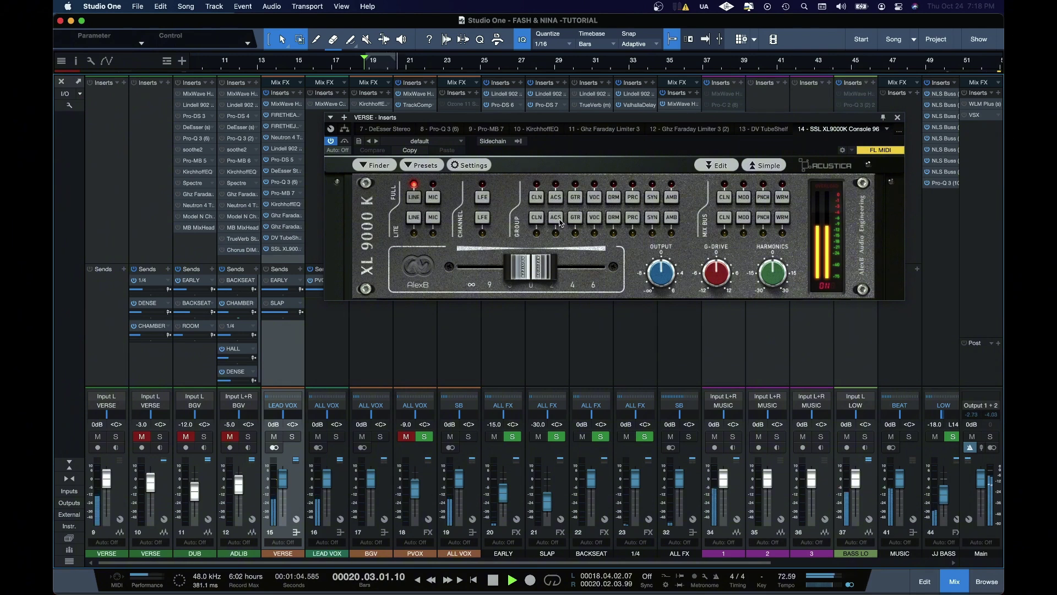
{"action": "left_click", "coordinate": [345, 142]}
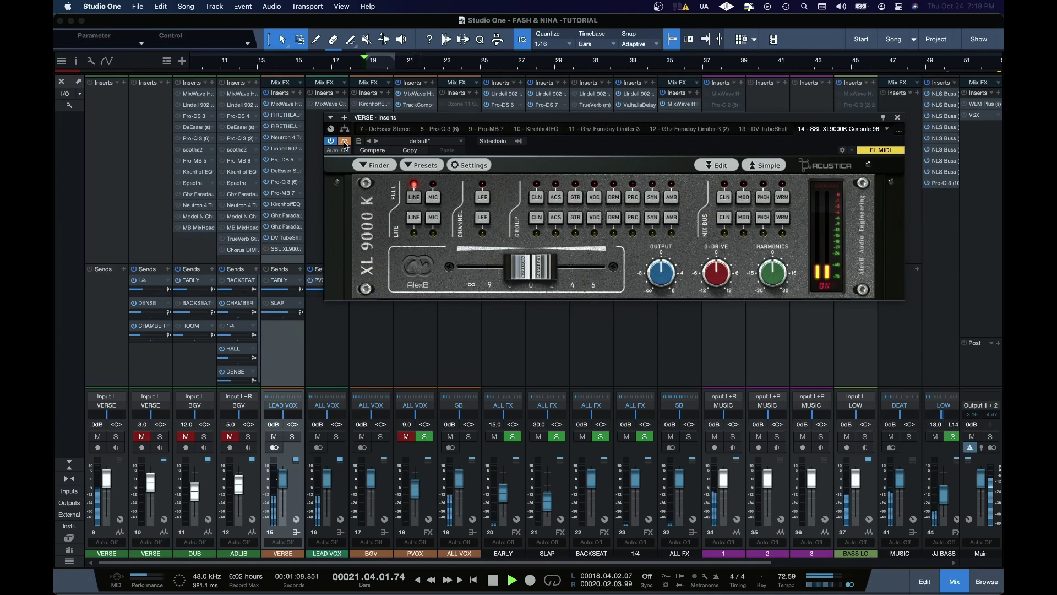
{"action": "left_click", "coordinate": [345, 142]}
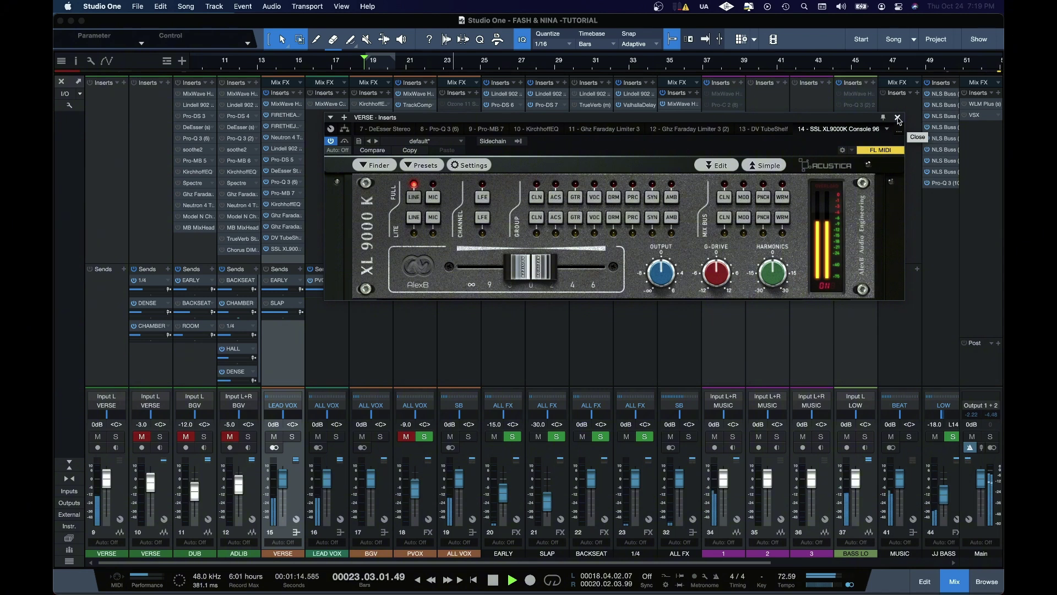
{"action": "key", "text": "space"}
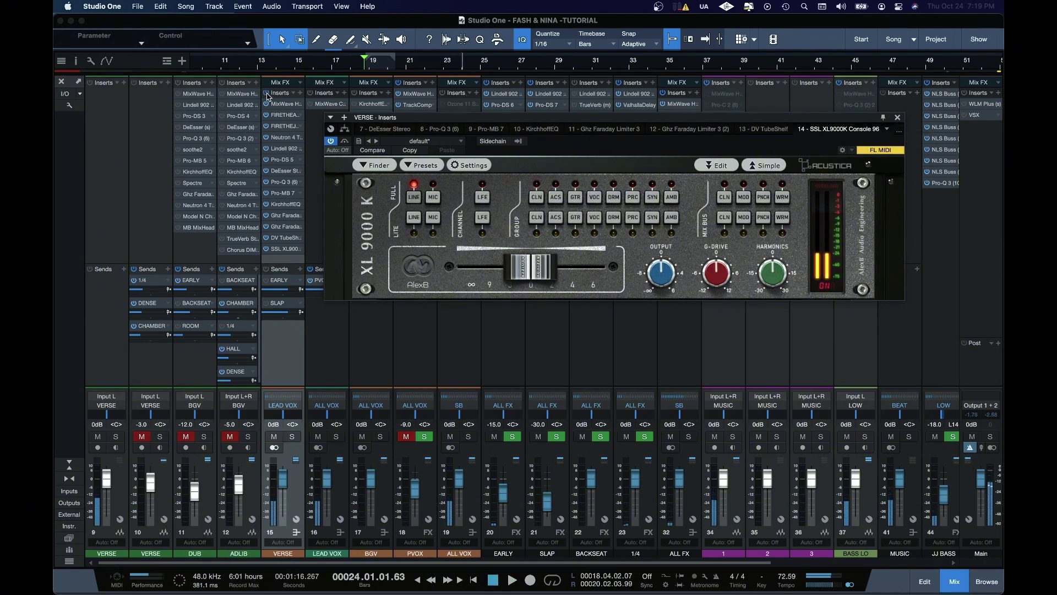
Step: Play back the section with the full vocal chain, save the song, and close the SSL console window
{"action": "key", "text": "space"}
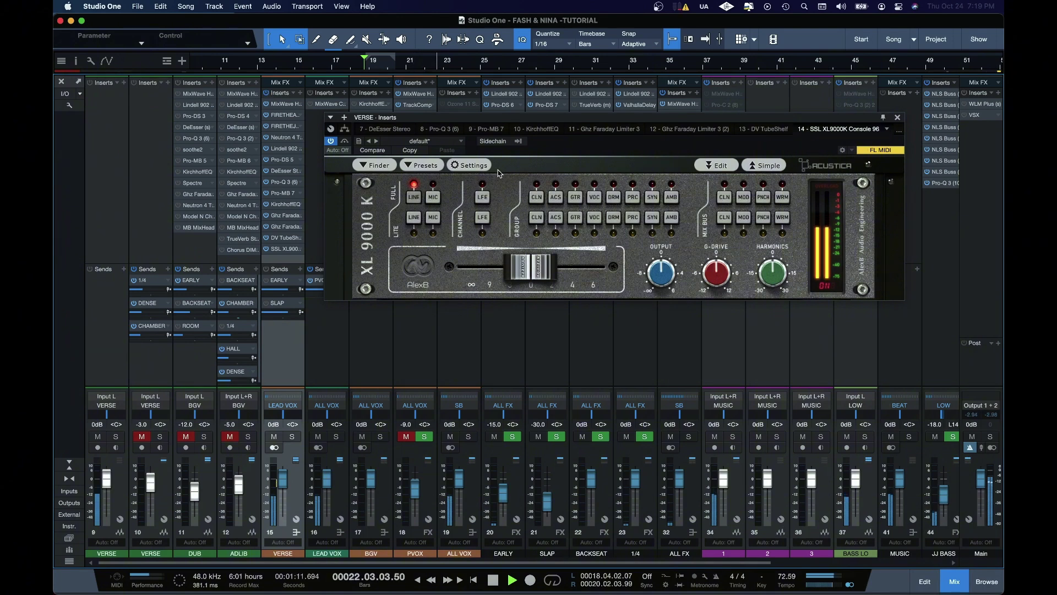
{"action": "key", "text": "super+s"}
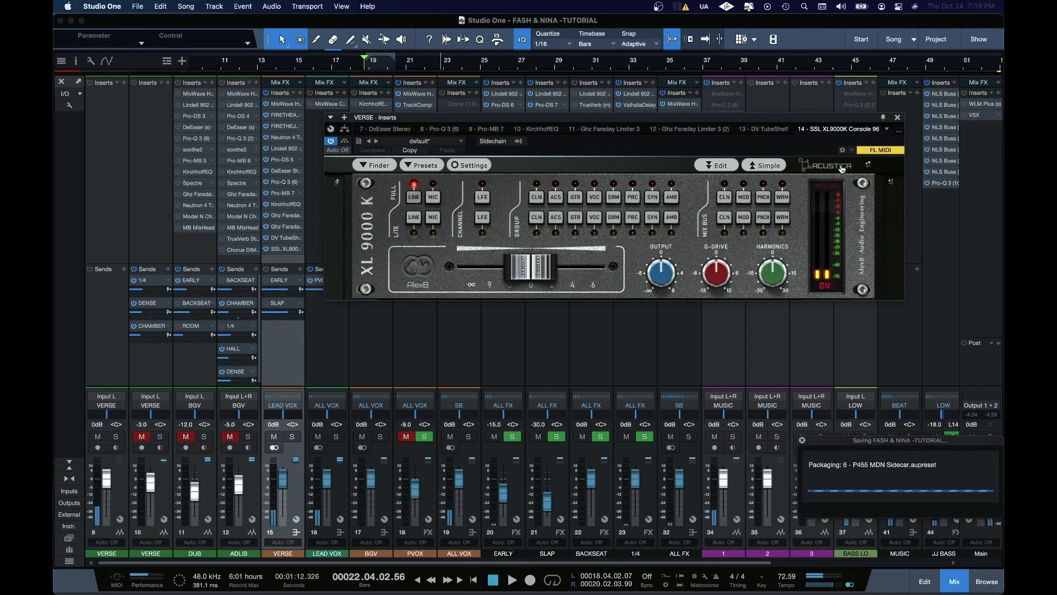
{"action": "left_click", "coordinate": [897, 118]}
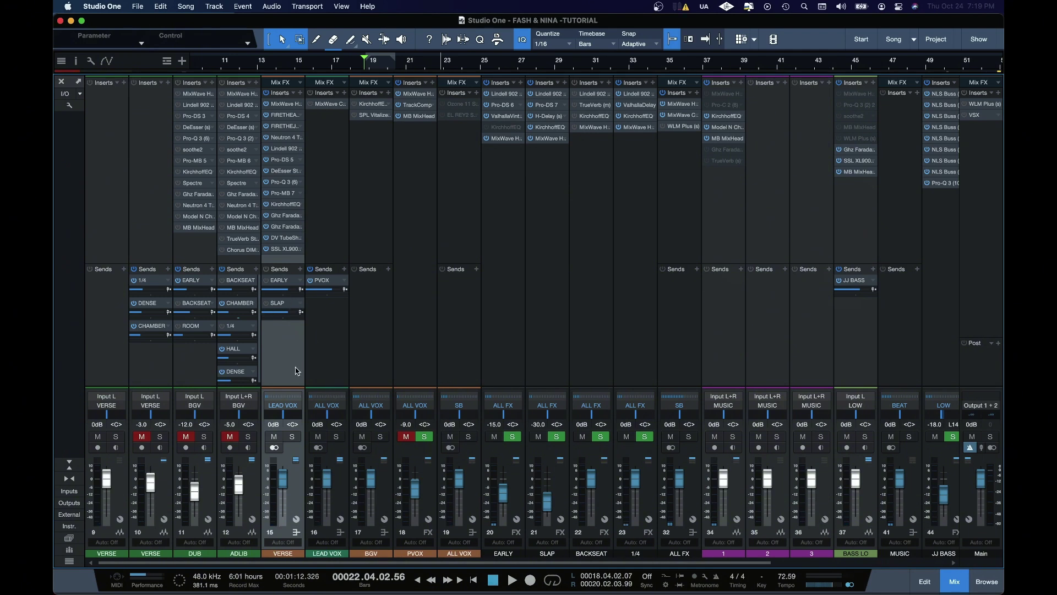
Step: Activate MixWave CA-70S on the LEAD VOX bus, comparing it on and off during playback, and close its window
{"action": "left_click", "coordinate": [324, 104]}
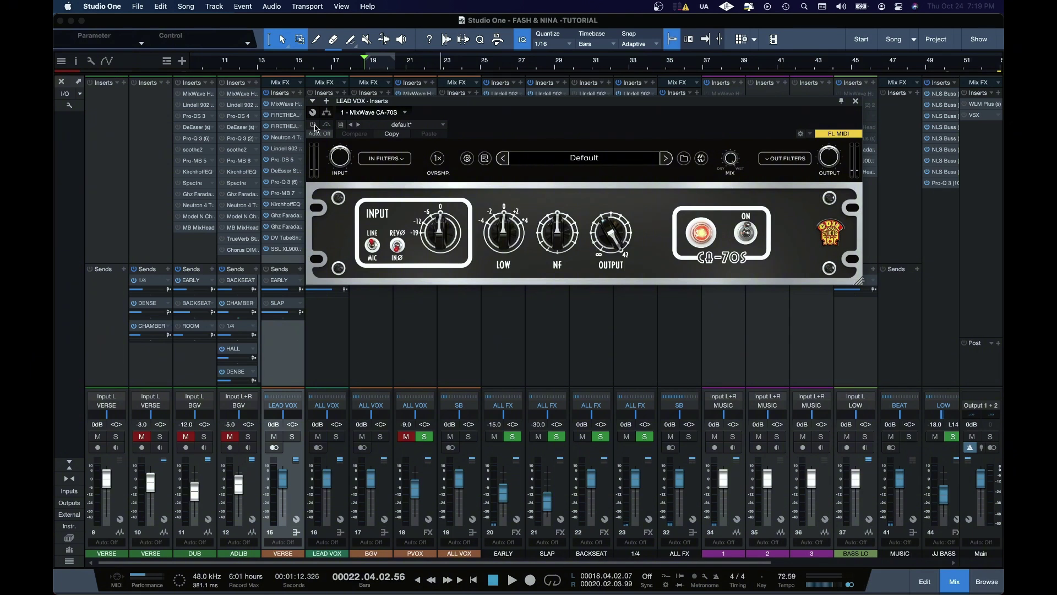
{"action": "left_click", "coordinate": [314, 125]}
{"action": "left_click", "coordinate": [313, 125]}
{"action": "key", "text": "space"}
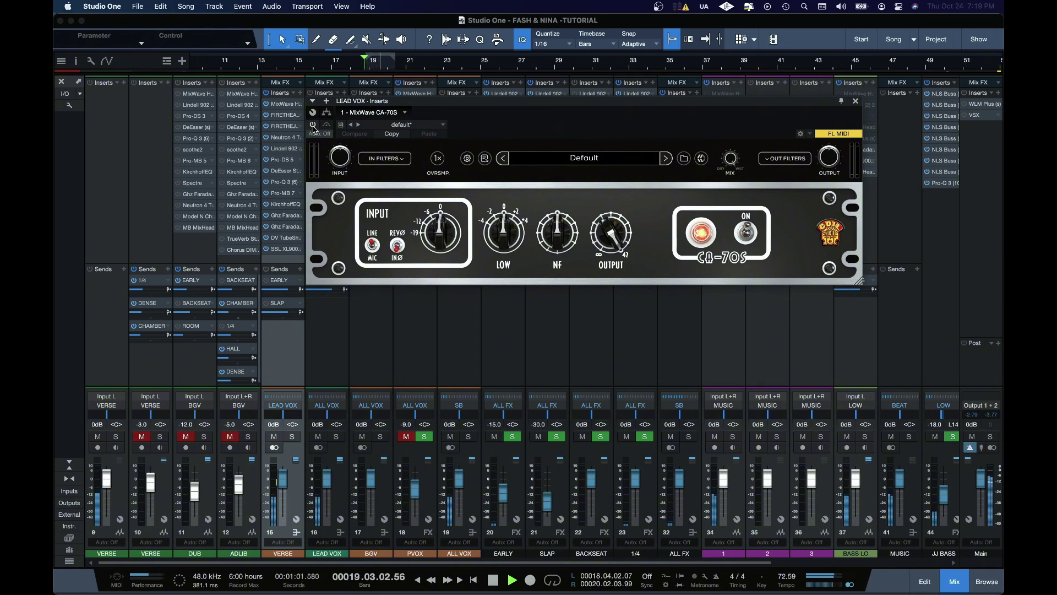
{"action": "left_click", "coordinate": [313, 126]}
{"action": "left_click", "coordinate": [313, 125]}
{"action": "left_click", "coordinate": [313, 125]}
{"action": "key", "text": "space"}
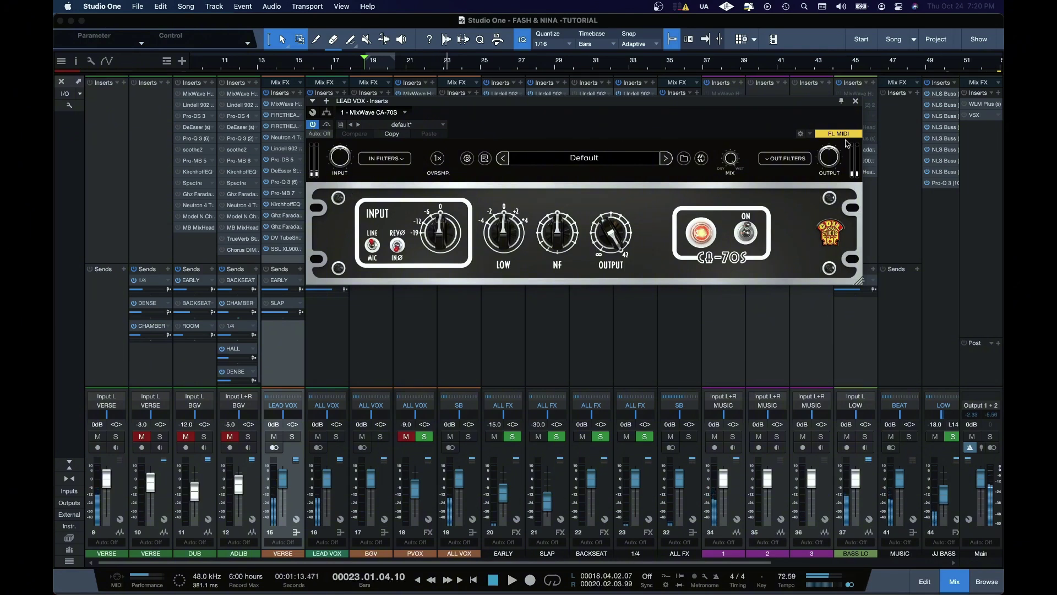
{"action": "left_click", "coordinate": [855, 102]}
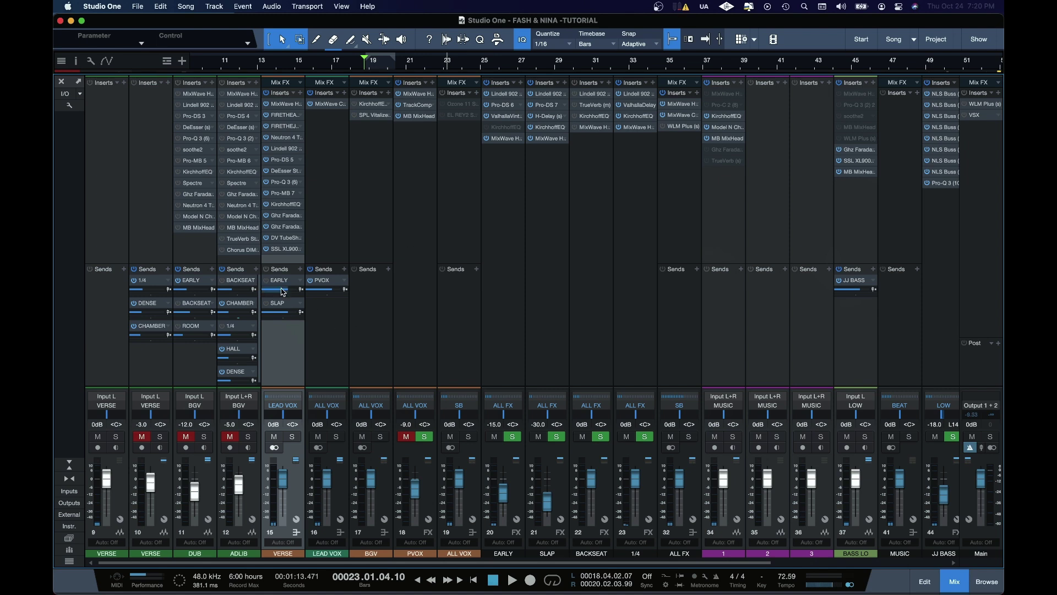
Step: Review the PVOX bus inserts one after another: MixWave Hazelrigg VLC, TrackComp, and MB MixHead
{"action": "left_click", "coordinate": [328, 315]}
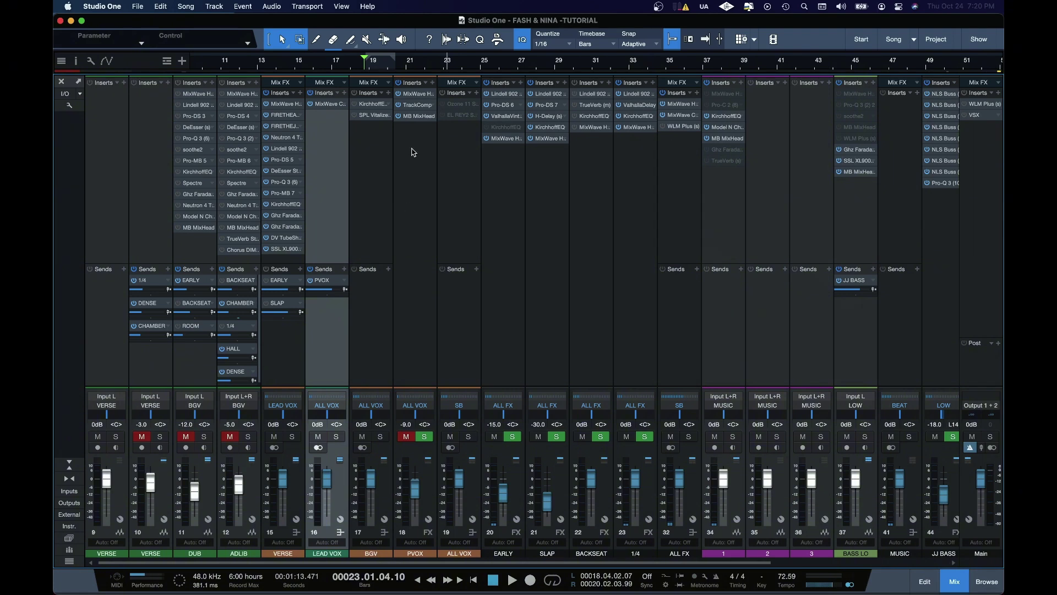
{"action": "double_click", "coordinate": [419, 94]}
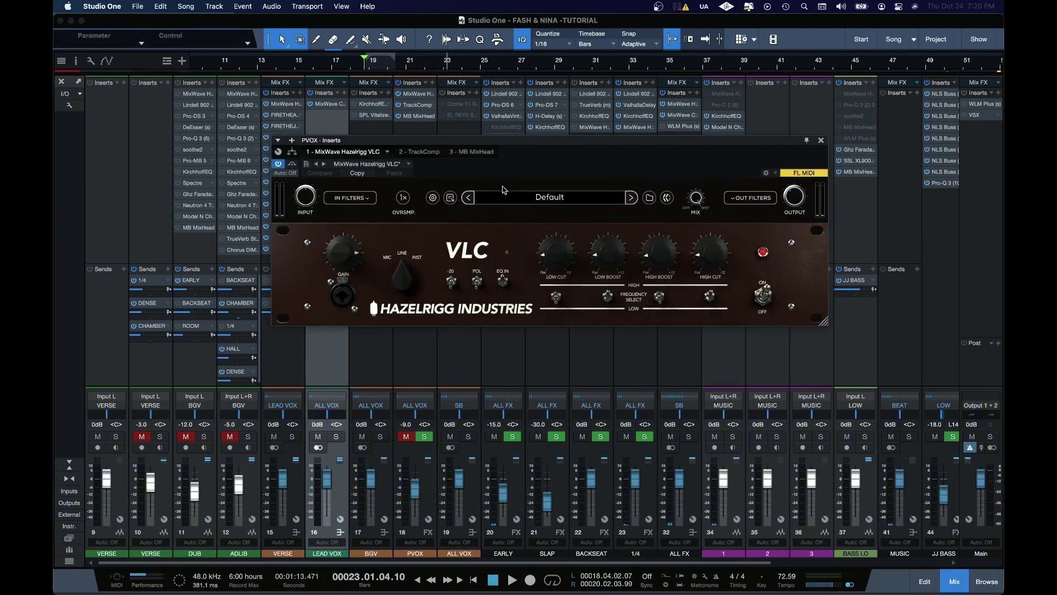
{"action": "mouse_move", "coordinate": [717, 250]}
{"action": "left_click_drag", "start_coordinate": [583, 142], "coordinate": [617, 172]}
{"action": "left_click", "coordinate": [458, 185]}
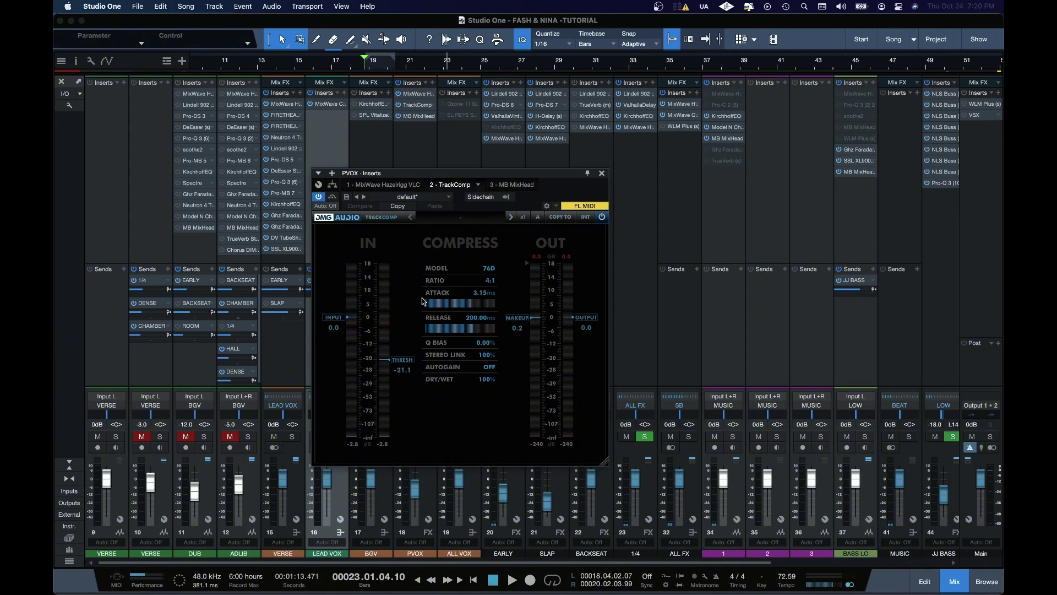
{"action": "left_click_drag", "start_coordinate": [434, 176], "coordinate": [530, 156]}
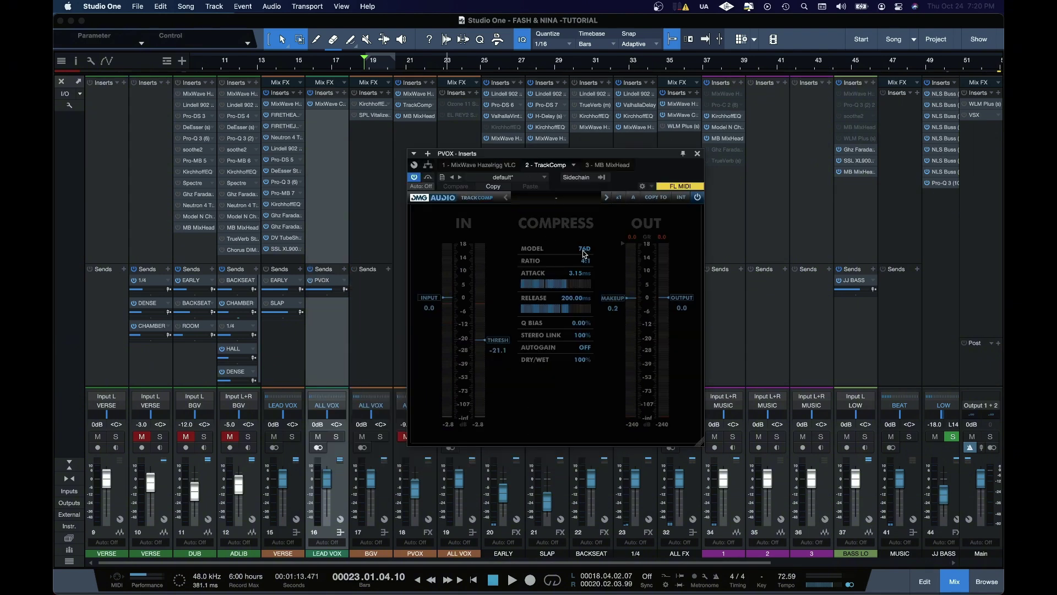
{"action": "left_click", "coordinate": [420, 117]}
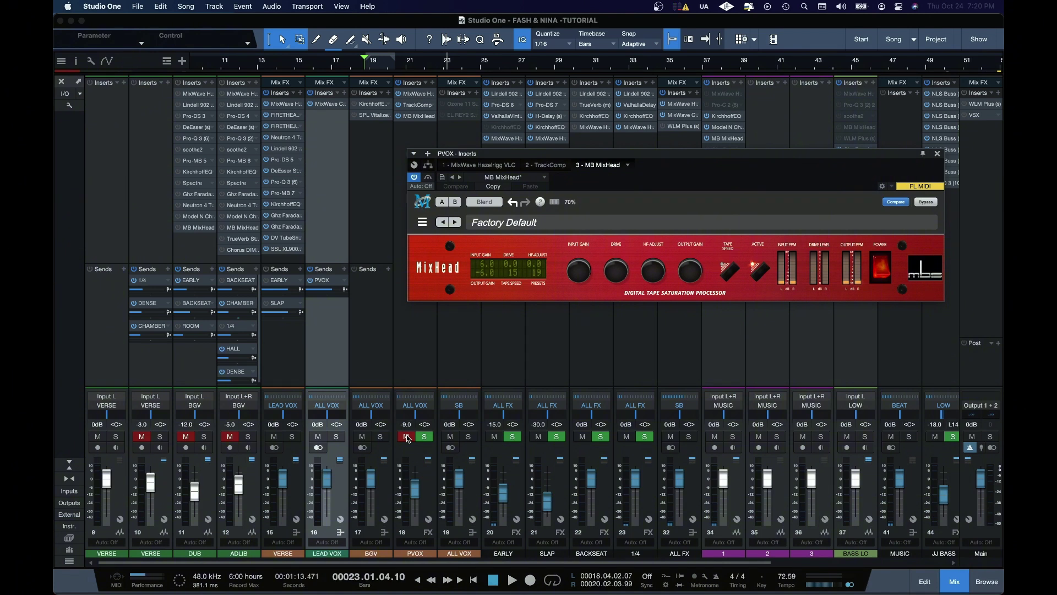
Step: Unmute the PVOX parallel bus, comparing the vocal with it muted and unmuted during playback
{"action": "left_click", "coordinate": [407, 437]}
{"action": "key", "text": "space"}
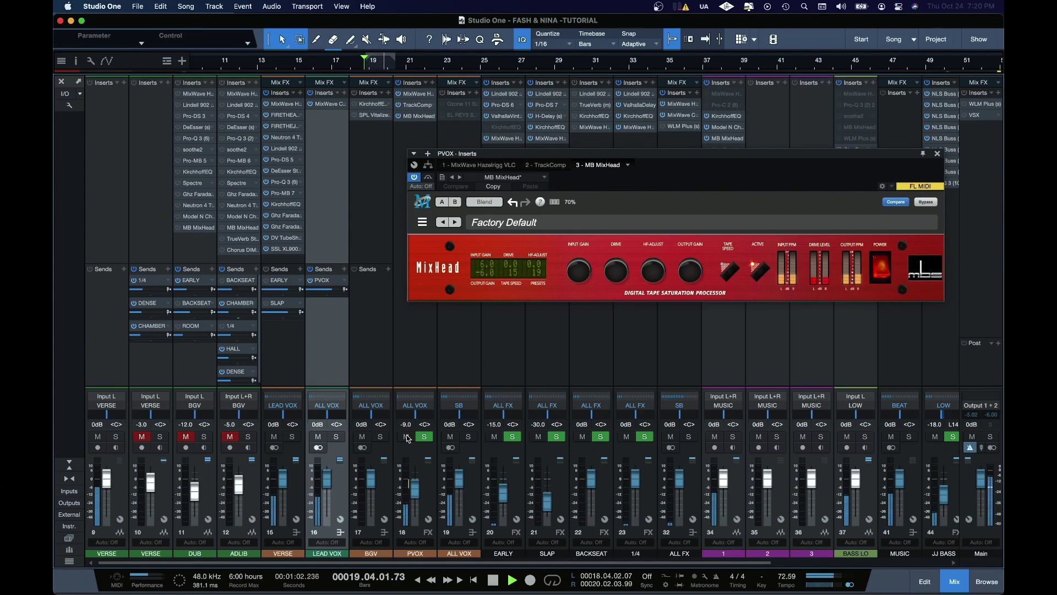
{"action": "left_click", "coordinate": [407, 438]}
{"action": "left_click", "coordinate": [407, 436]}
{"action": "key", "text": "space"}
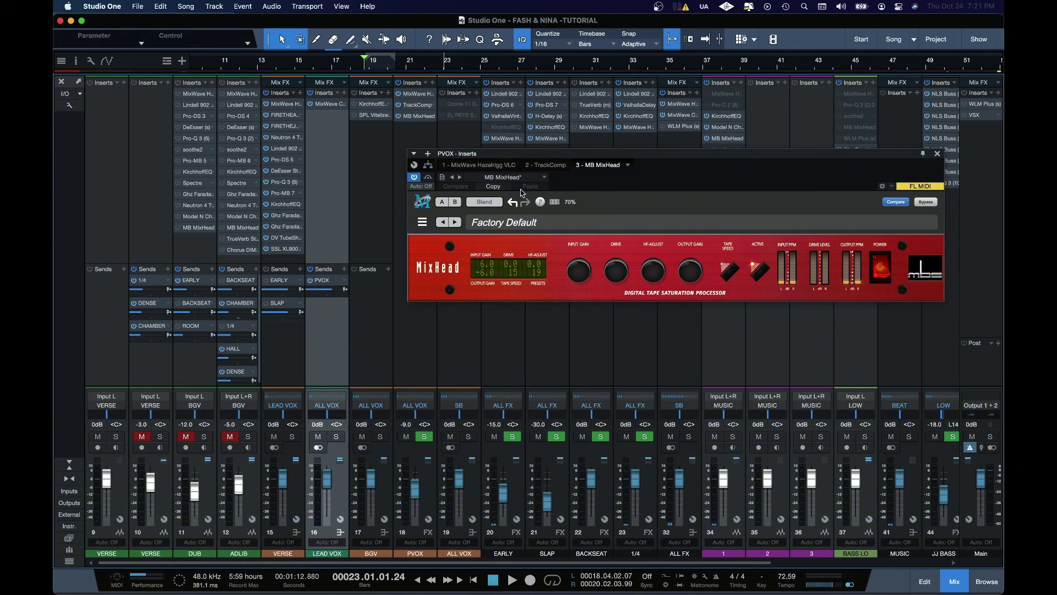
Step: Review TrackComp and MixWave Hazelrigg VLC on the PVOX bus during playback, and close the PVOX inserts window
{"action": "left_click", "coordinate": [553, 166]}
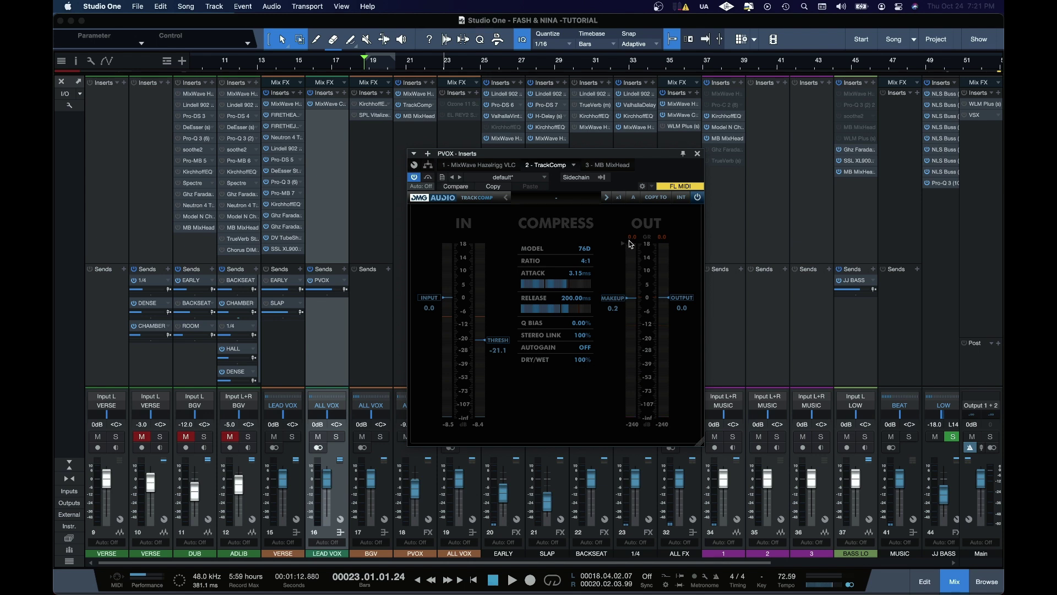
{"action": "key", "text": "space"}
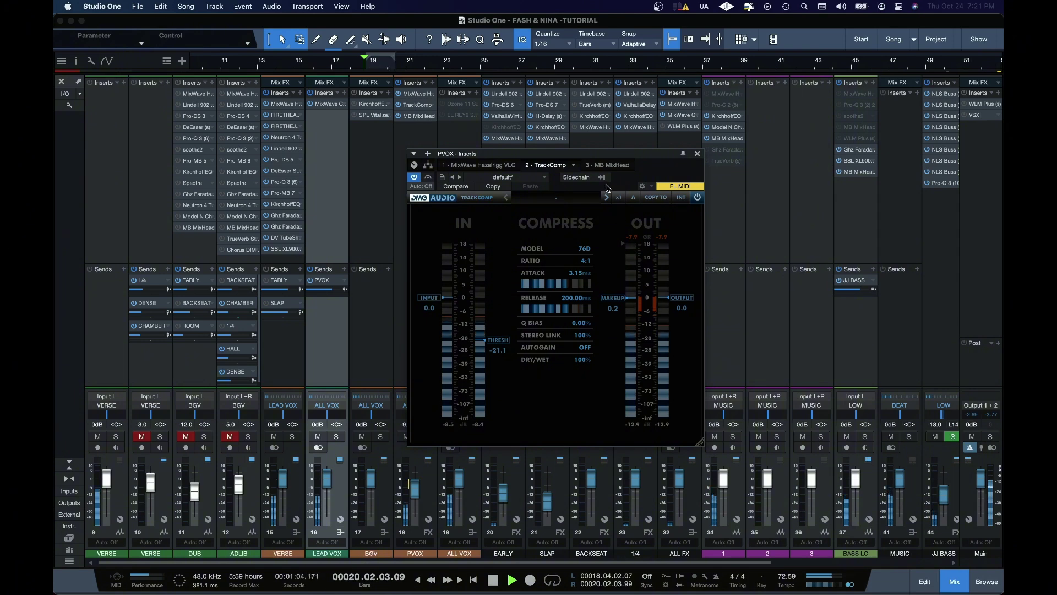
{"action": "left_click", "coordinate": [483, 165]}
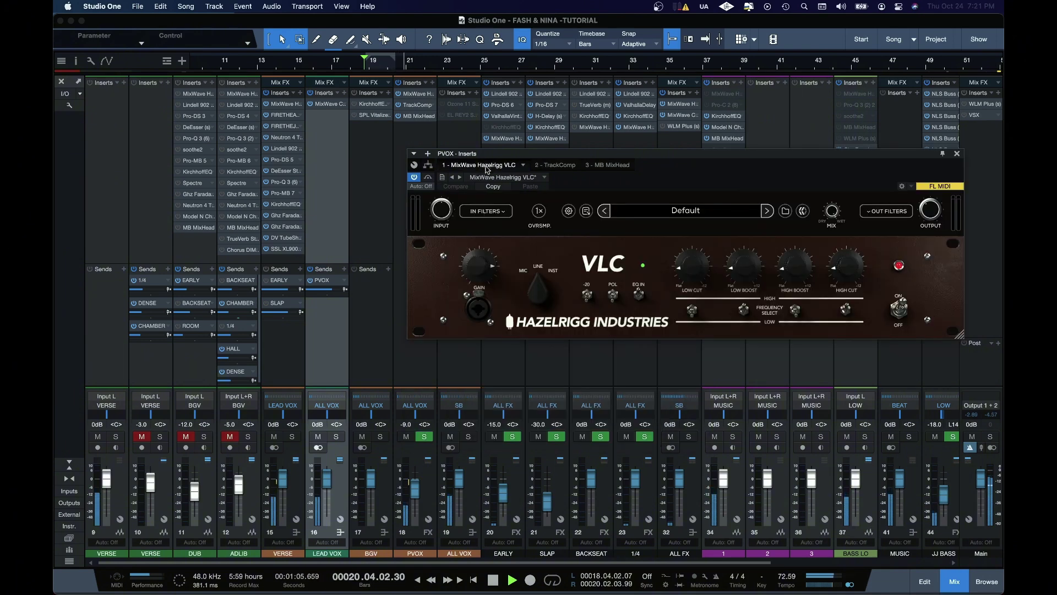
{"action": "mouse_move", "coordinate": [681, 261]}
{"action": "key", "text": "space"}
{"action": "left_click", "coordinate": [957, 154]}
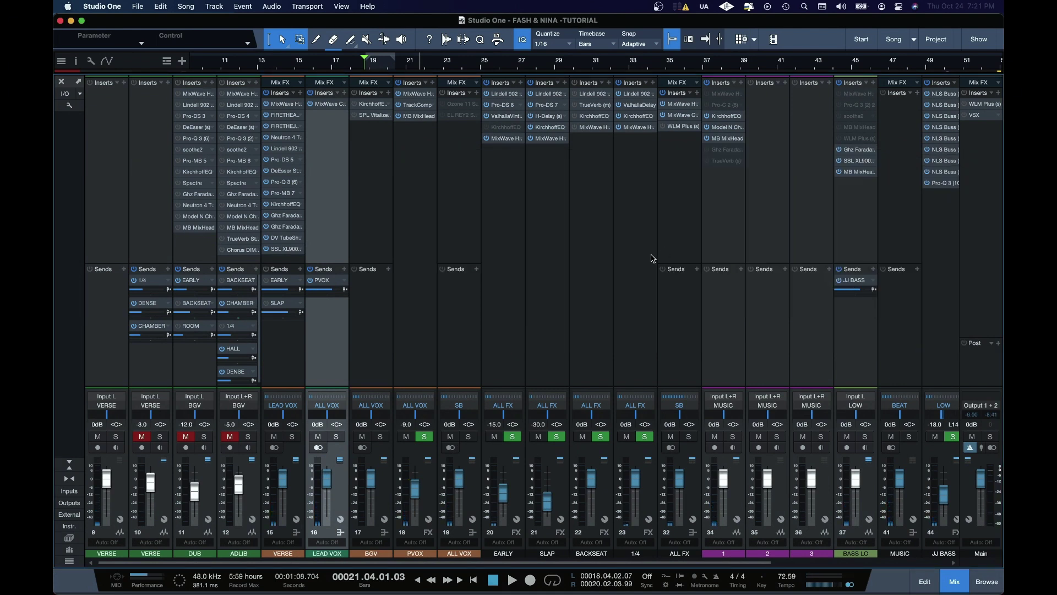
Step: Mute the SLAP bus and review the Lindell 902 De-esser and Pro-DS inserts on the EARLY bus
{"action": "key", "text": "Down"}
{"action": "key", "text": "Down"}
{"action": "key", "text": "Down"}
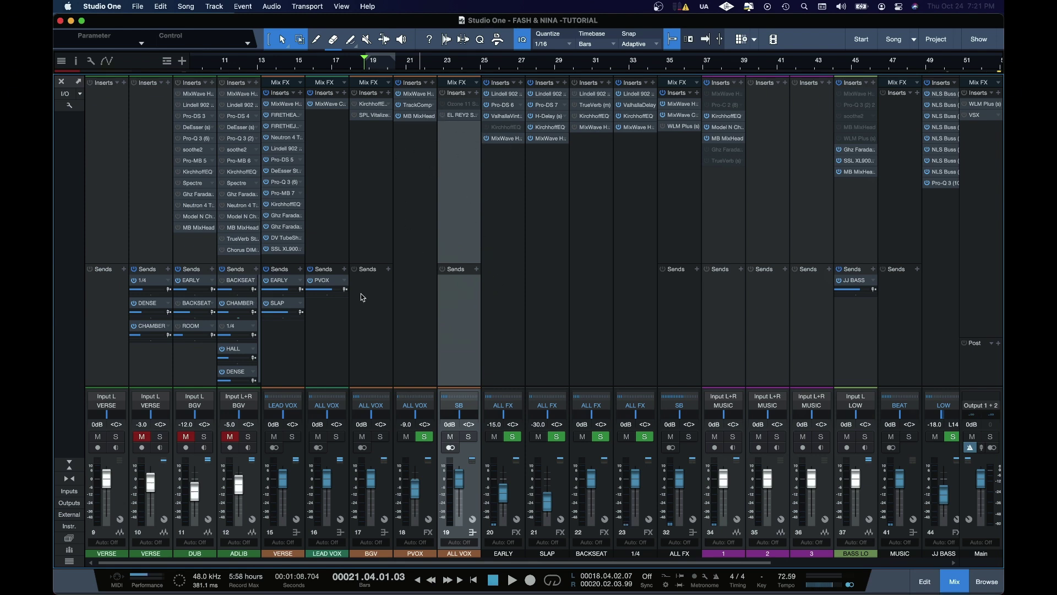
{"action": "left_click", "coordinate": [538, 437]}
{"action": "left_click", "coordinate": [507, 94]}
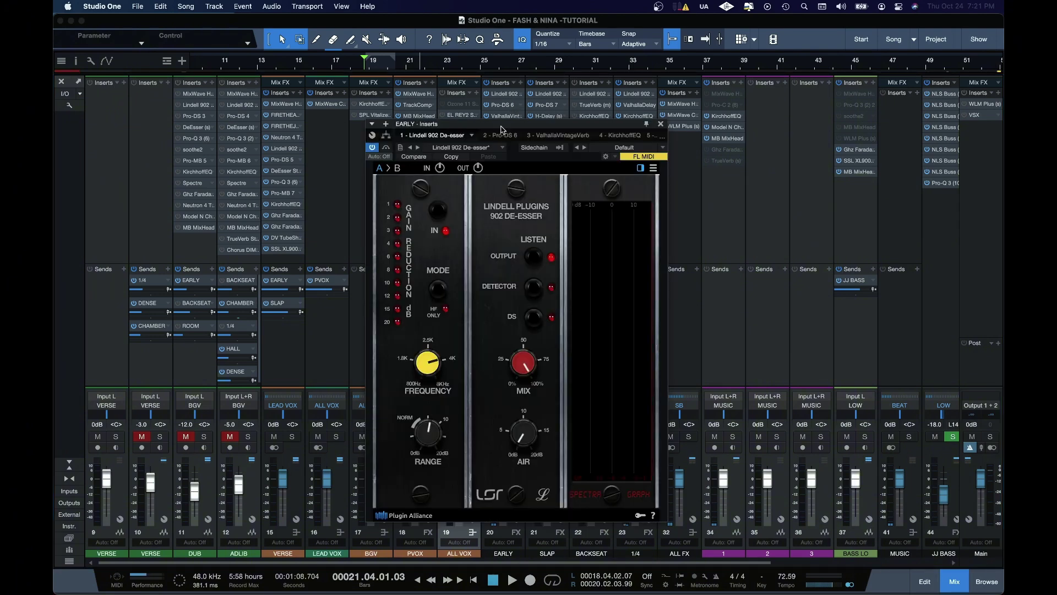
{"action": "left_click_drag", "start_coordinate": [502, 126], "coordinate": [391, 108]}
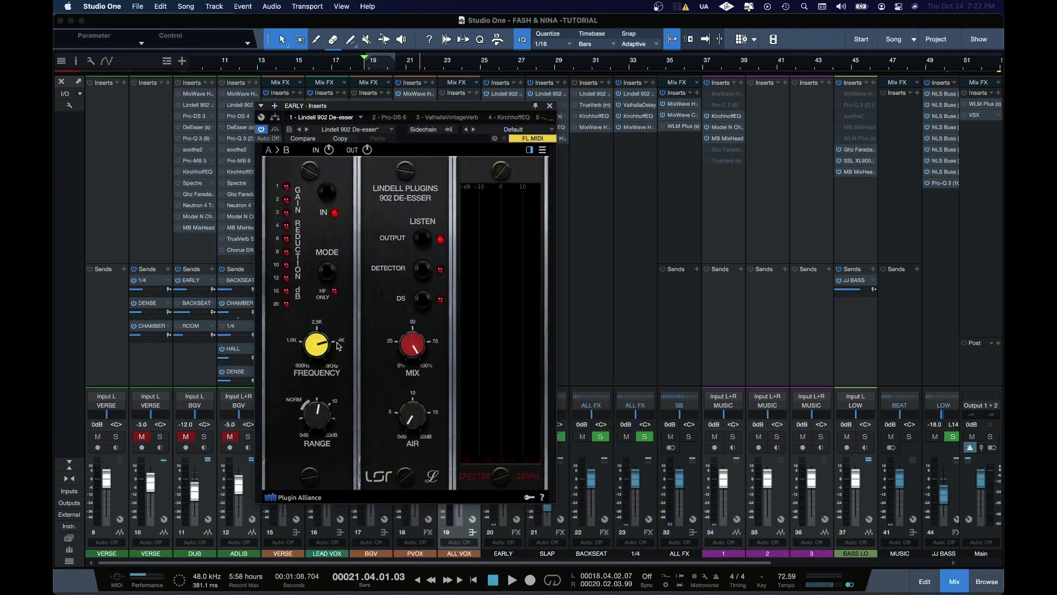
{"action": "left_click", "coordinate": [392, 117]}
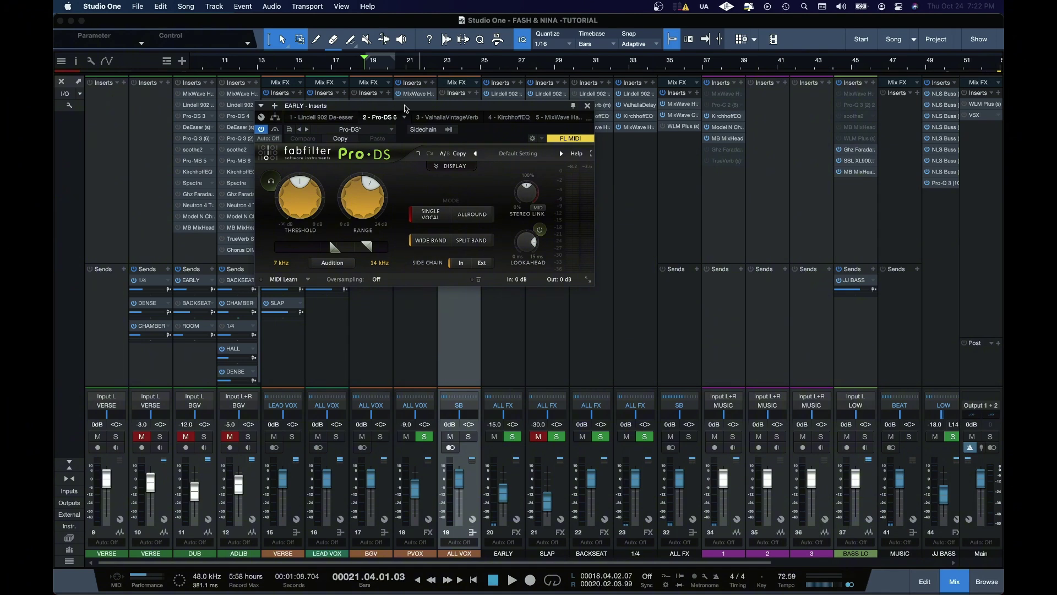
{"action": "left_click_drag", "start_coordinate": [404, 108], "coordinate": [480, 238]}
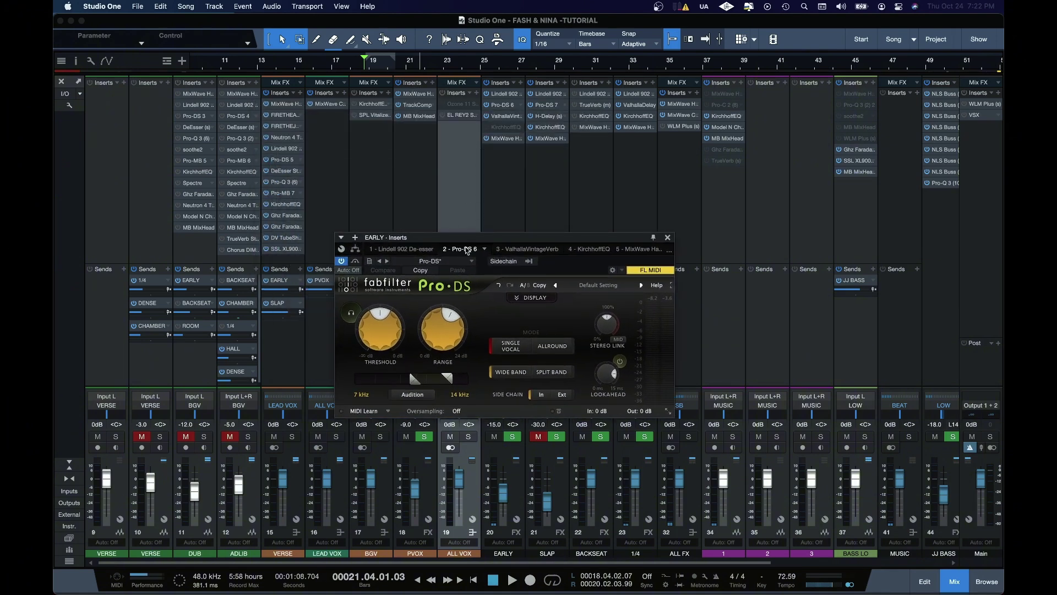
Step: Reload the Sanctuary preset Vocal Spread in ValhallaVintageVerb on the EARLY bus and set HighCut to 4140 Hz
{"action": "left_click", "coordinate": [526, 248]}
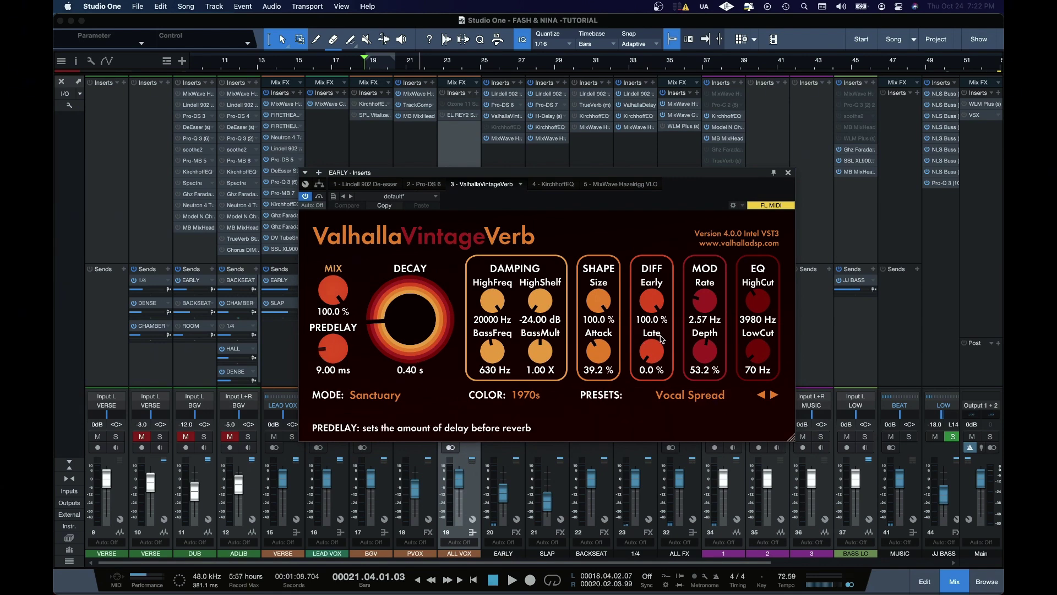
{"action": "left_click", "coordinate": [712, 399]}
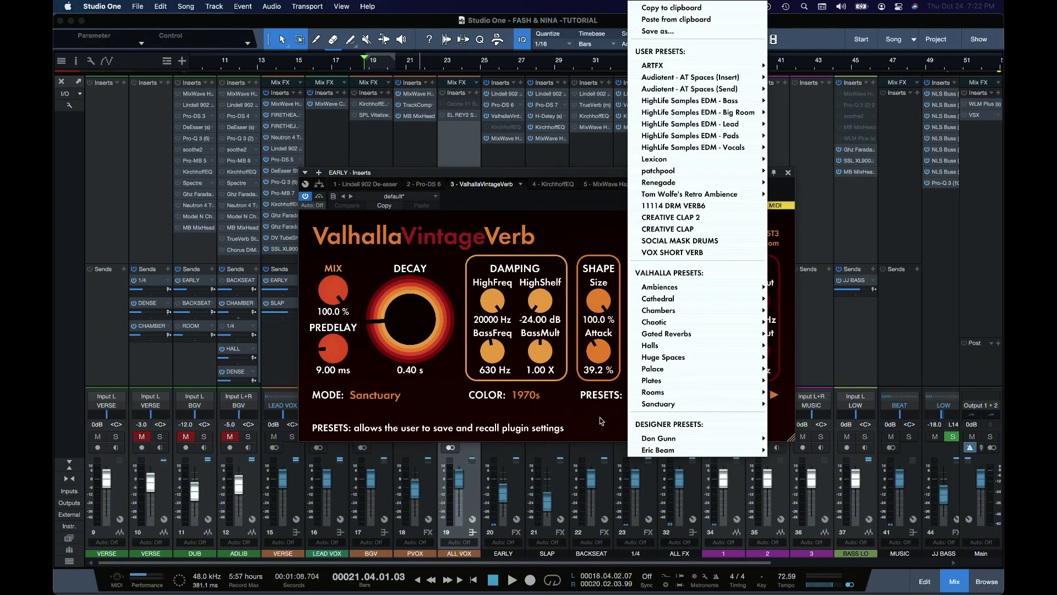
{"action": "mouse_move", "coordinate": [708, 405]}
{"action": "left_click", "coordinate": [804, 405]}
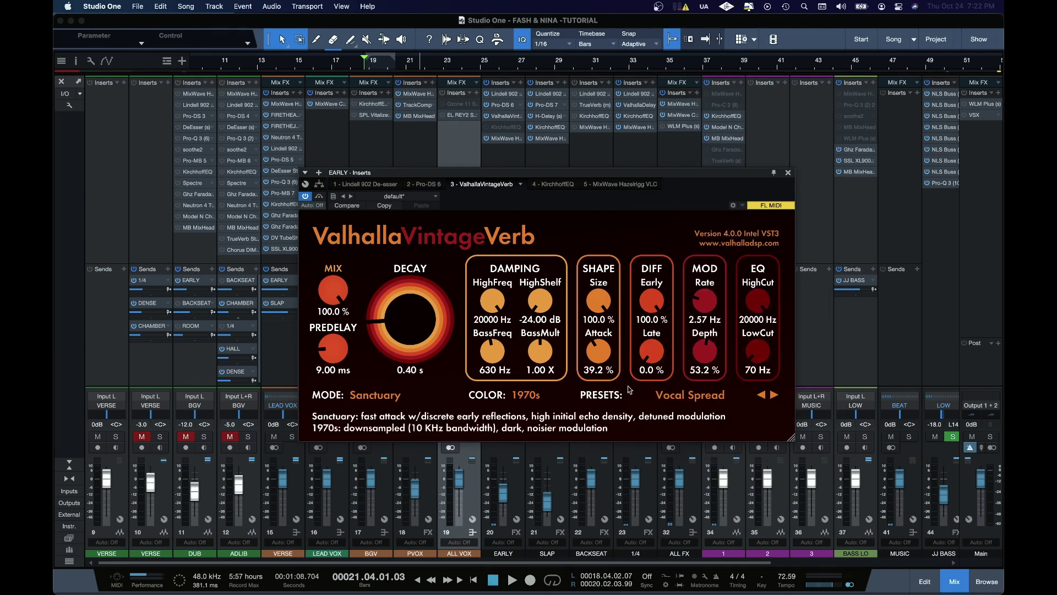
{"action": "left_click_drag", "start_coordinate": [767, 306], "coordinate": [773, 382]}
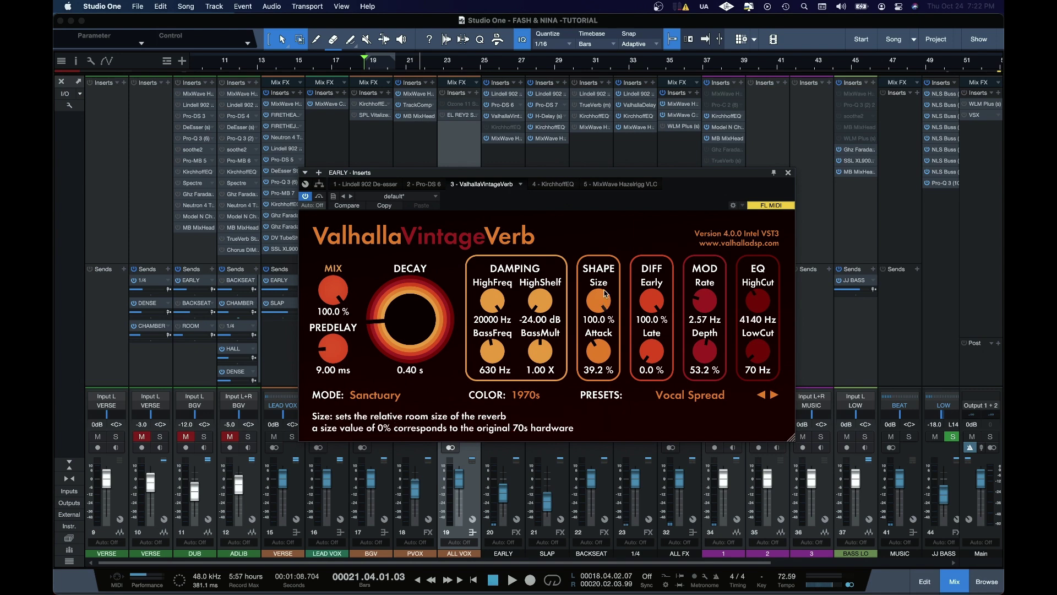
{"action": "left_click", "coordinate": [787, 173]}
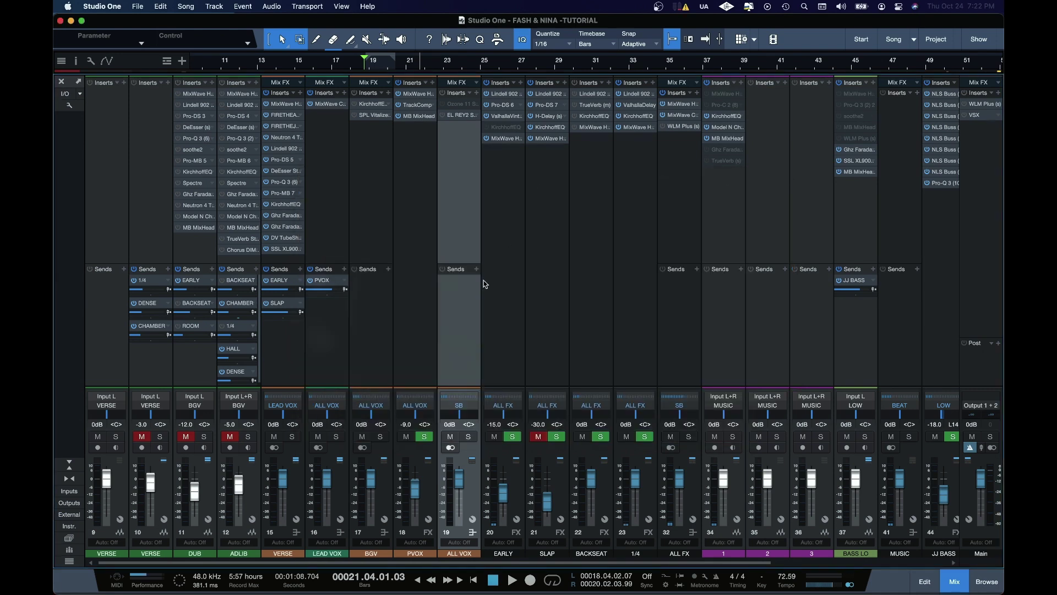
Step: Compare the vocal with the EARLY bus muted and unmuted during playback
{"action": "left_click", "coordinate": [495, 436]}
{"action": "key", "text": "space"}
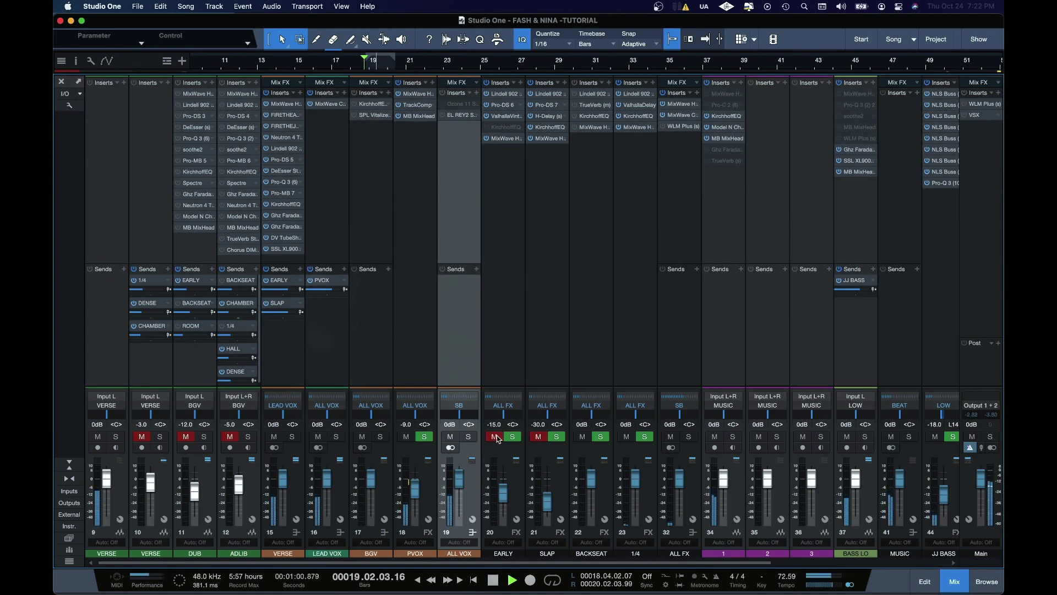
{"action": "left_click", "coordinate": [495, 437]}
{"action": "left_click", "coordinate": [495, 437]}
{"action": "left_click", "coordinate": [496, 437]}
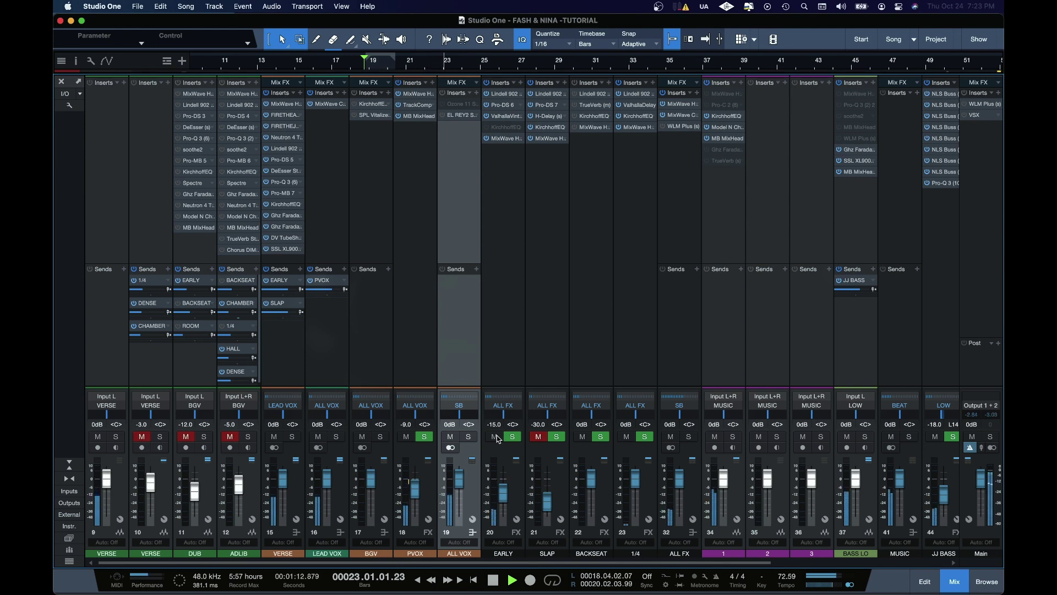
{"action": "key", "text": "space"}
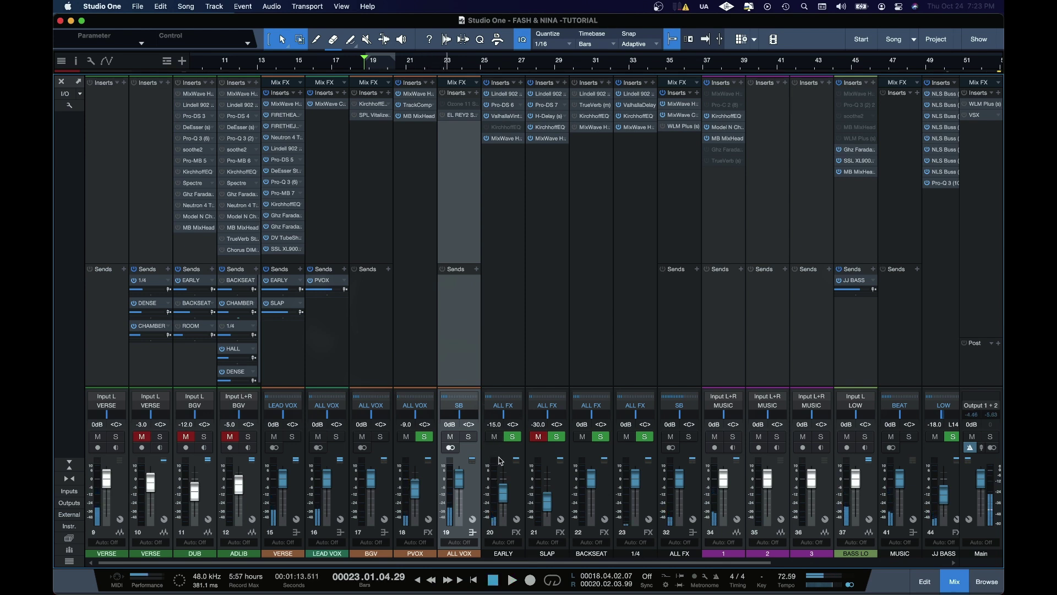
Step: Unmute the SLAP bus and disable its KirchhoffEQ while reviewing the H-Delay and MixWave Hazelrigg VLC inserts
{"action": "left_click", "coordinate": [541, 441]}
{"action": "left_click", "coordinate": [539, 442]}
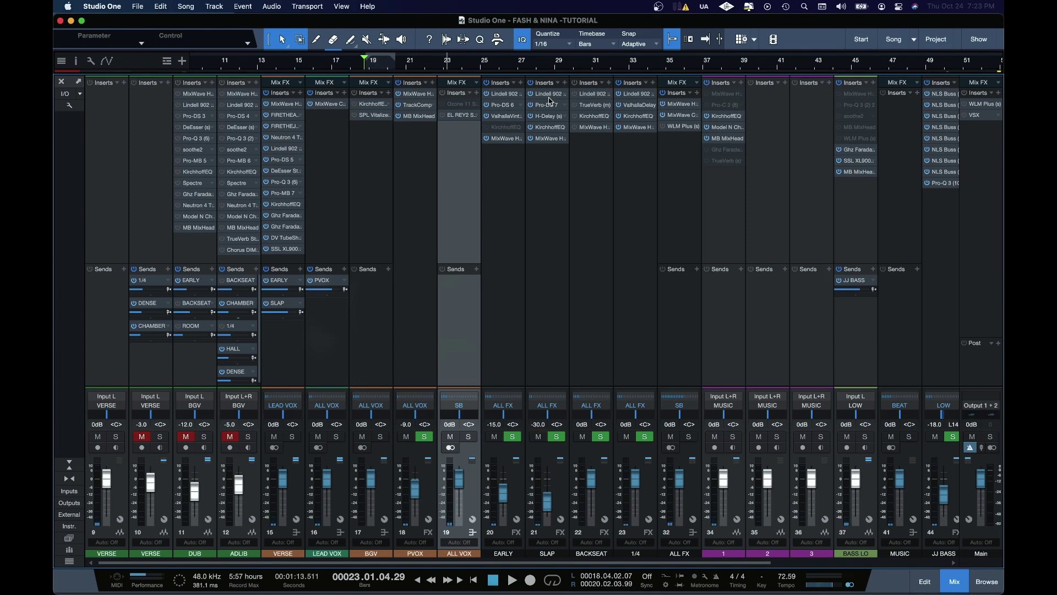
{"action": "left_click", "coordinate": [550, 117]}
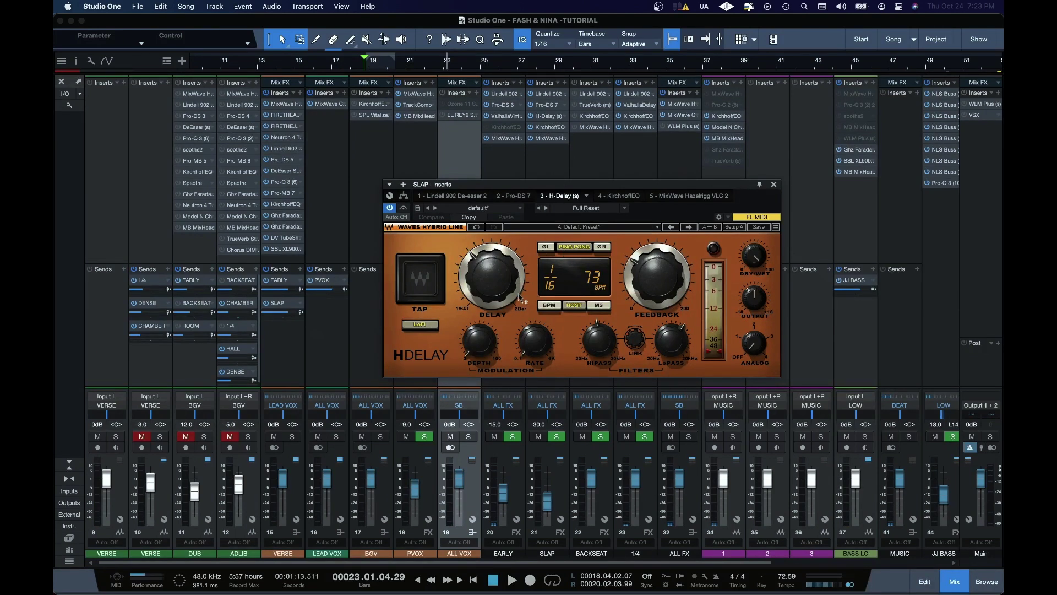
{"action": "left_click", "coordinate": [553, 128]}
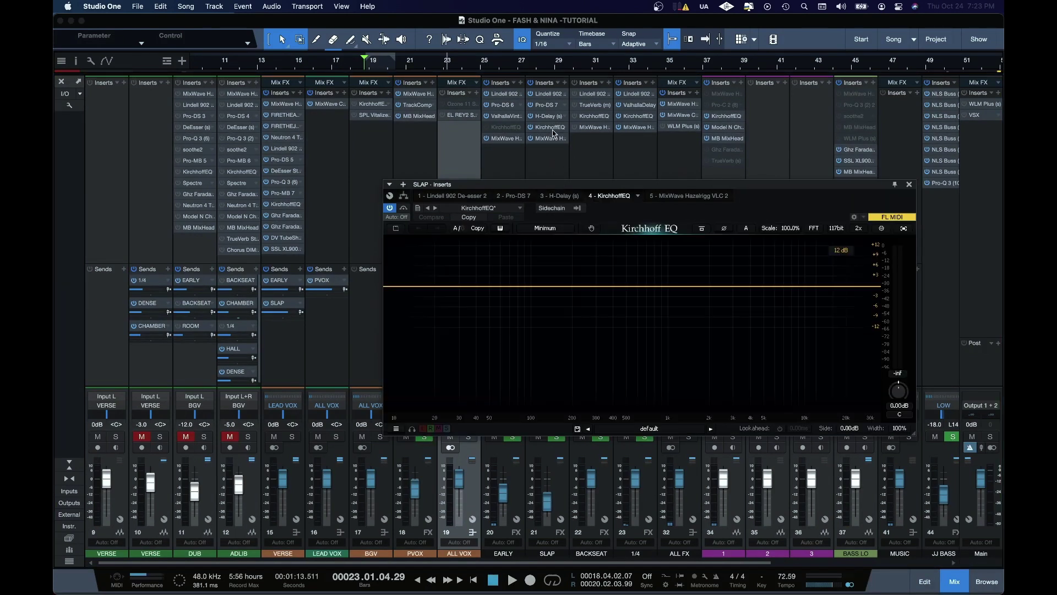
{"action": "right_click", "coordinate": [562, 129]}
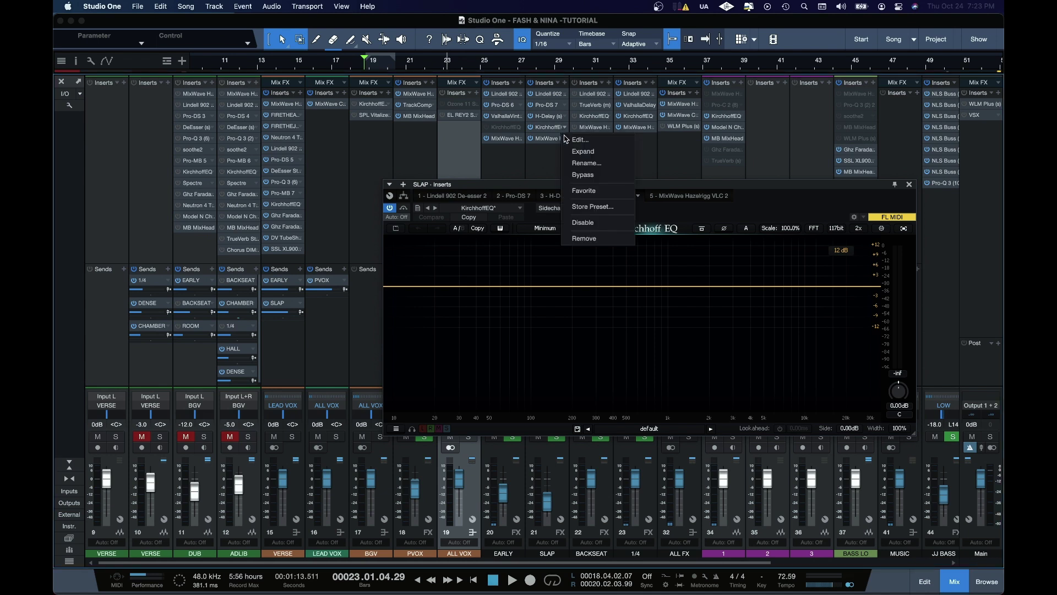
{"action": "left_click", "coordinate": [585, 219]}
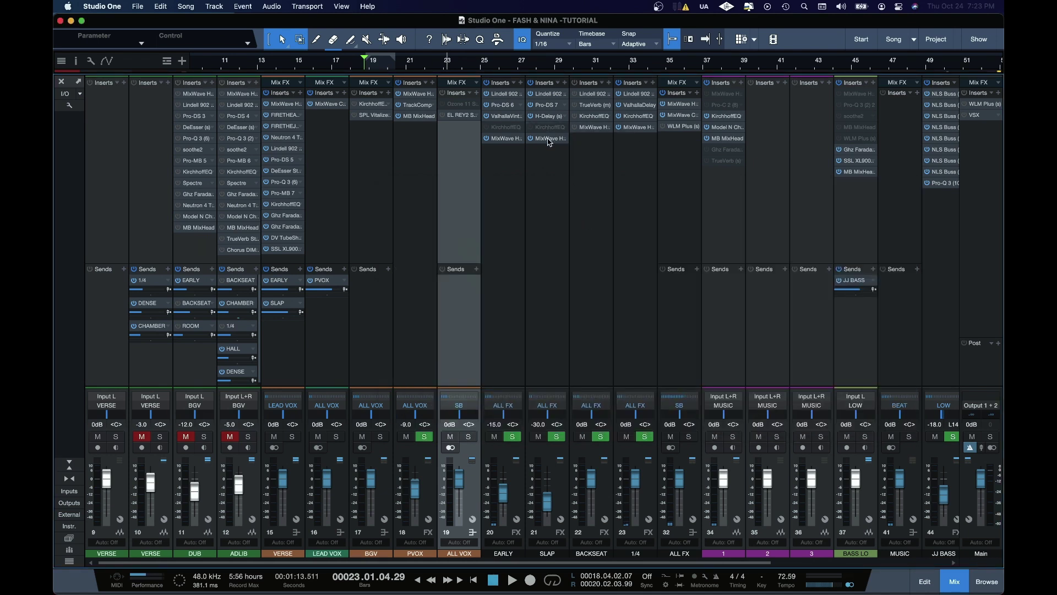
{"action": "left_click", "coordinate": [549, 138]}
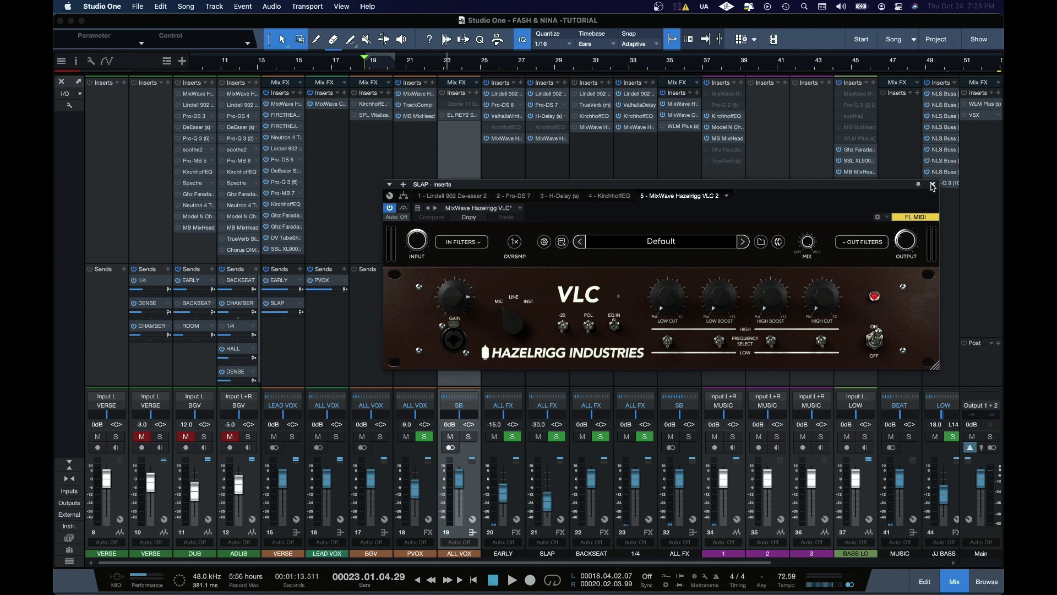
{"action": "left_click", "coordinate": [932, 184]}
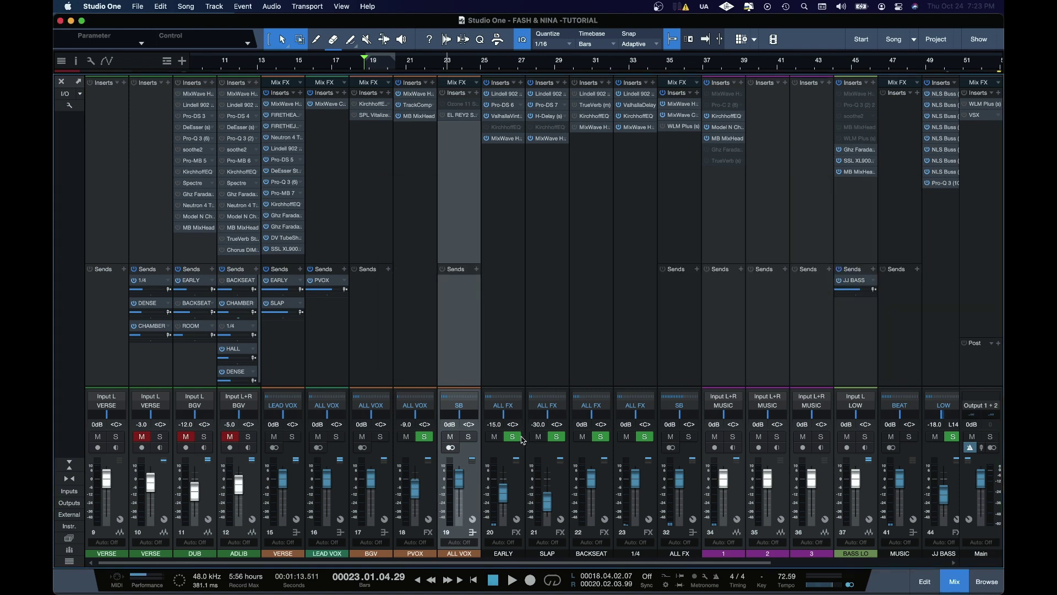
Step: Compare the vocal with the SLAP bus muted and unmuted during playback
{"action": "key", "text": "space"}
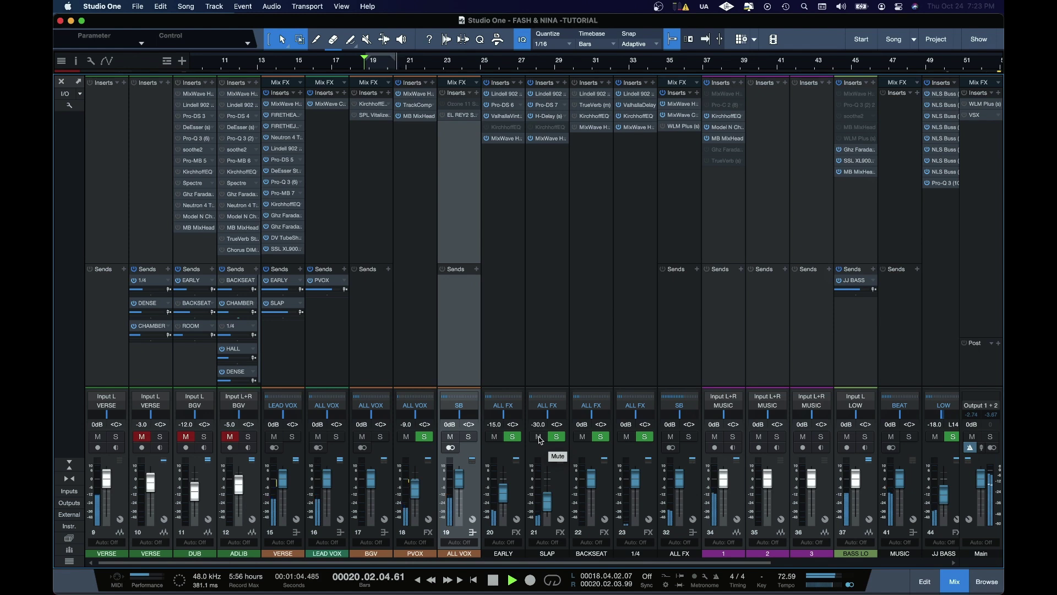
{"action": "left_click", "coordinate": [538, 437]}
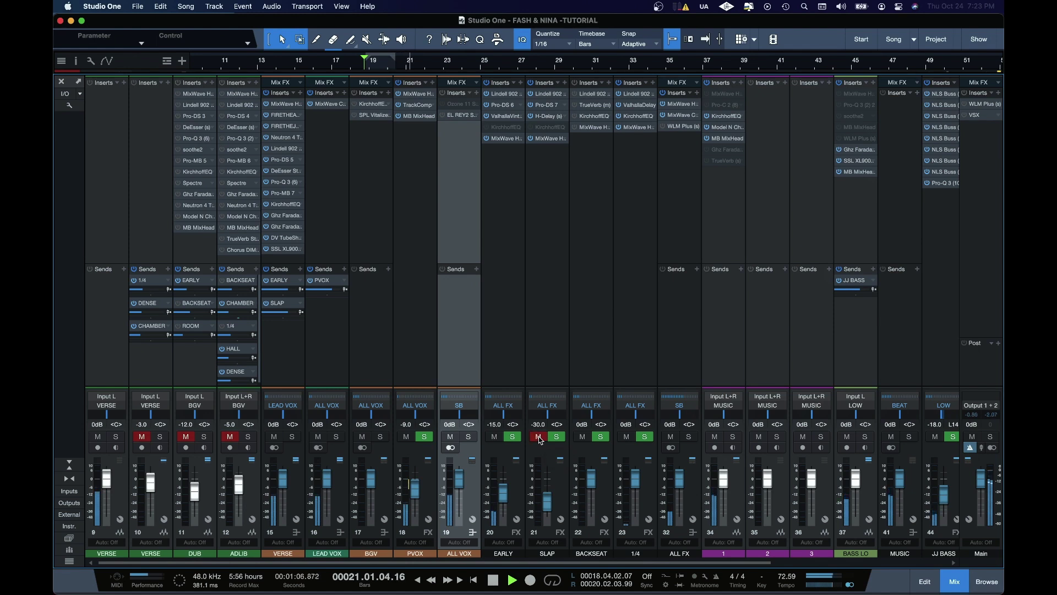
{"action": "left_click", "coordinate": [538, 436]}
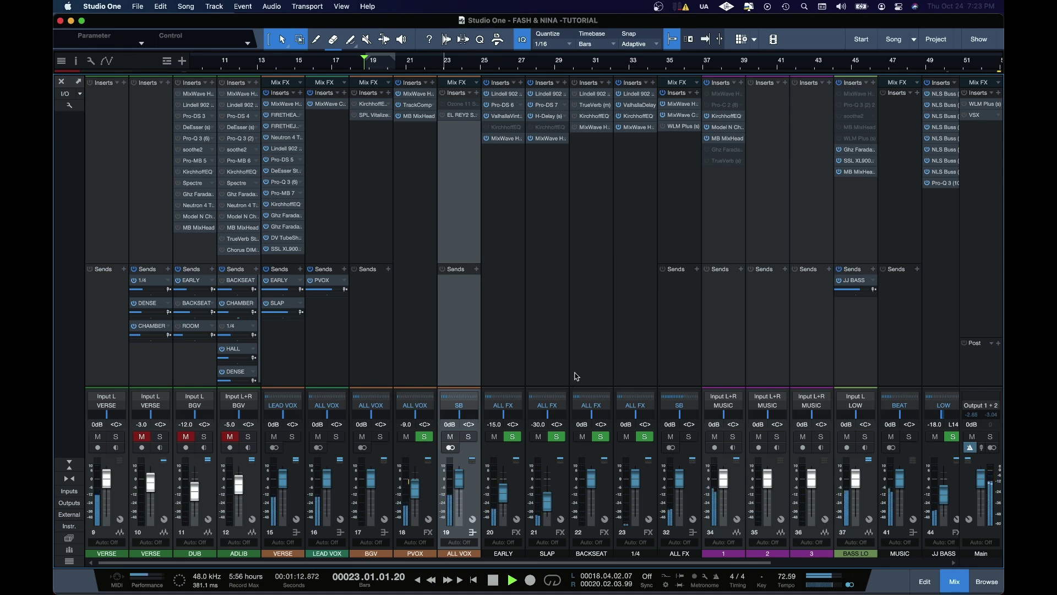
{"action": "key", "text": "space"}
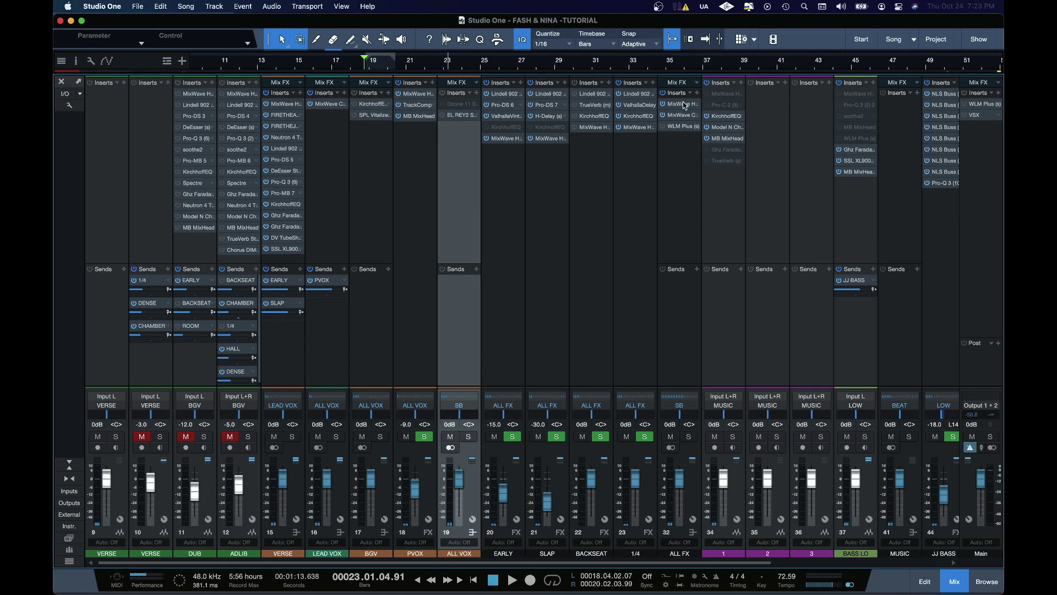
Step: Review MixWave Hazelrigg VLC and MixWave CA-70S on the ALL FX bus, and close the inserts window
{"action": "double_click", "coordinate": [685, 106]}
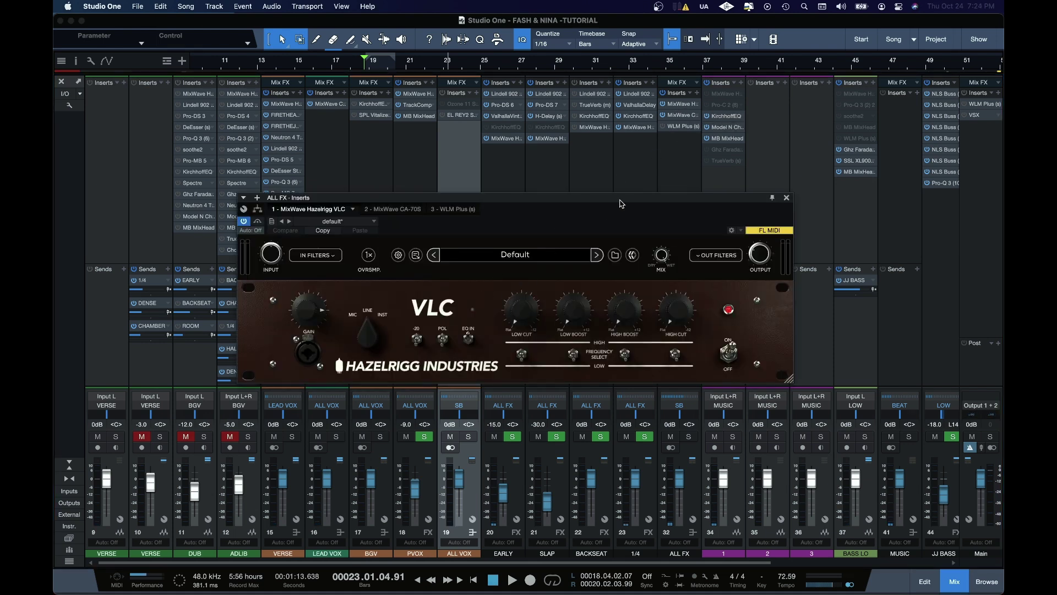
{"action": "left_click", "coordinate": [409, 213]}
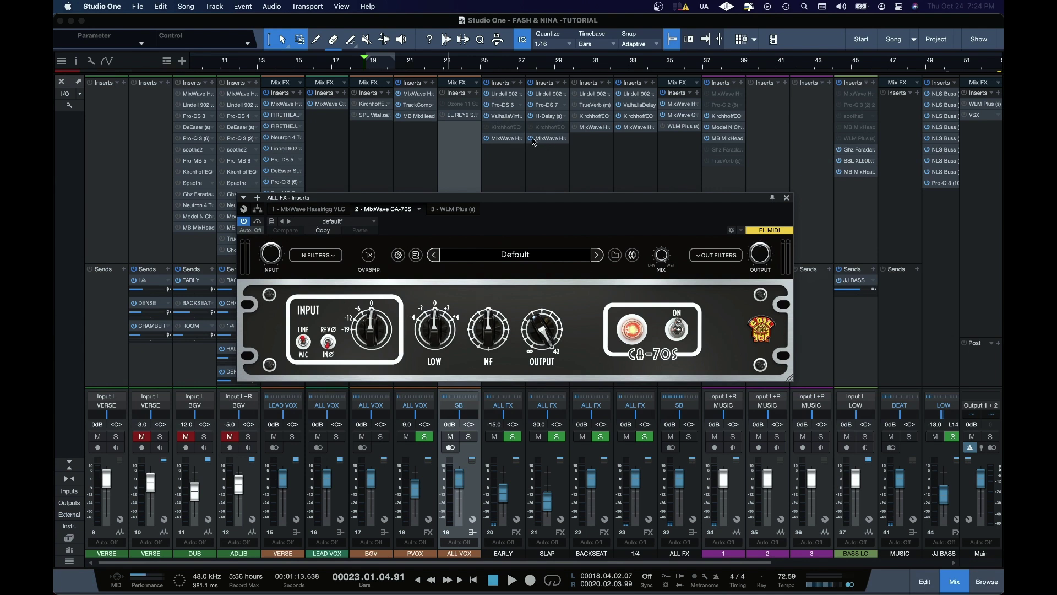
{"action": "left_click", "coordinate": [685, 117]}
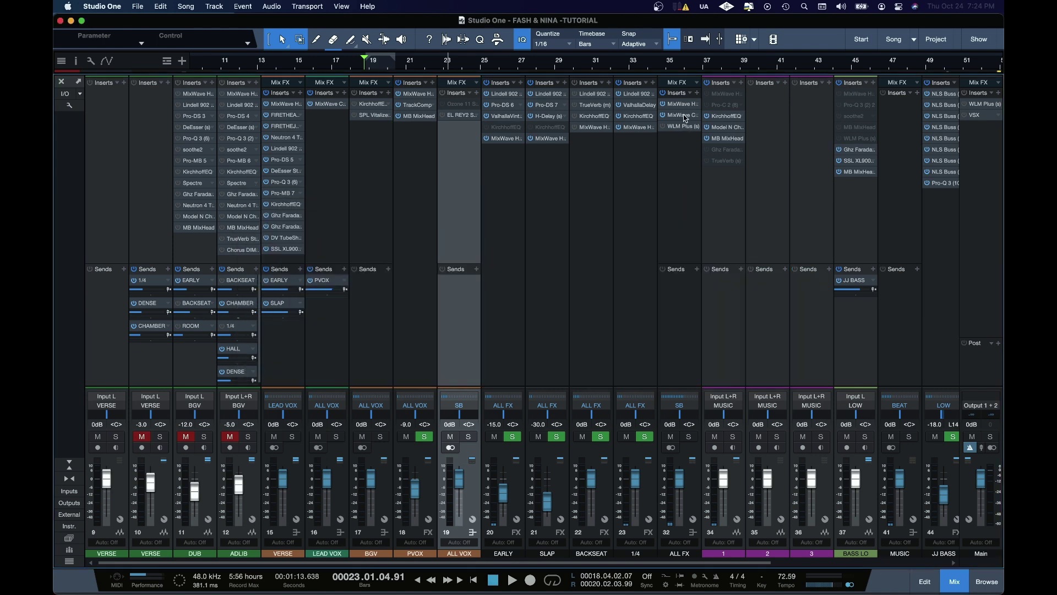
{"action": "left_click", "coordinate": [686, 118]}
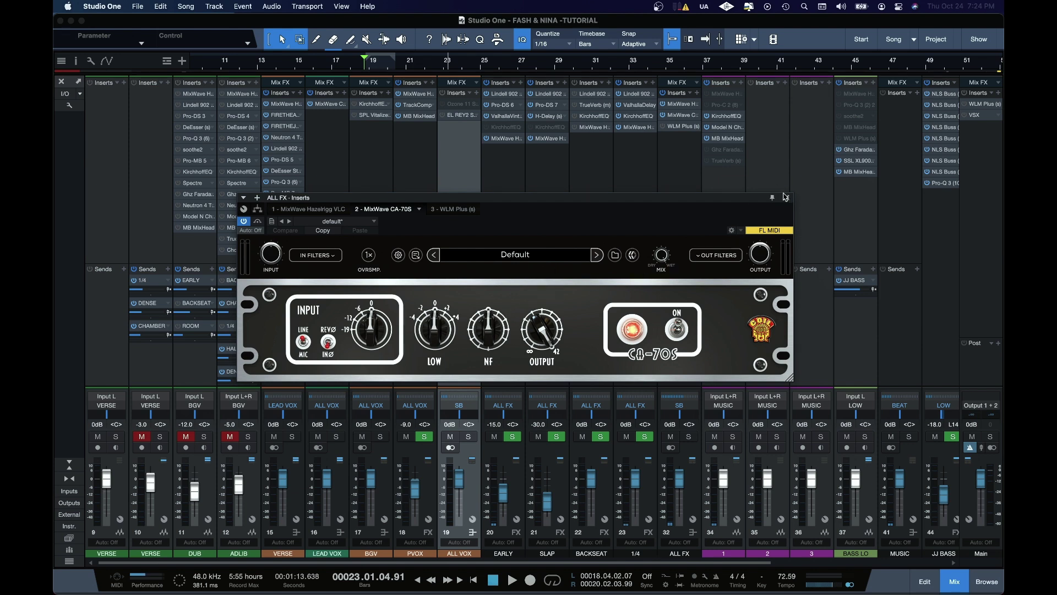
{"action": "left_click", "coordinate": [786, 198]}
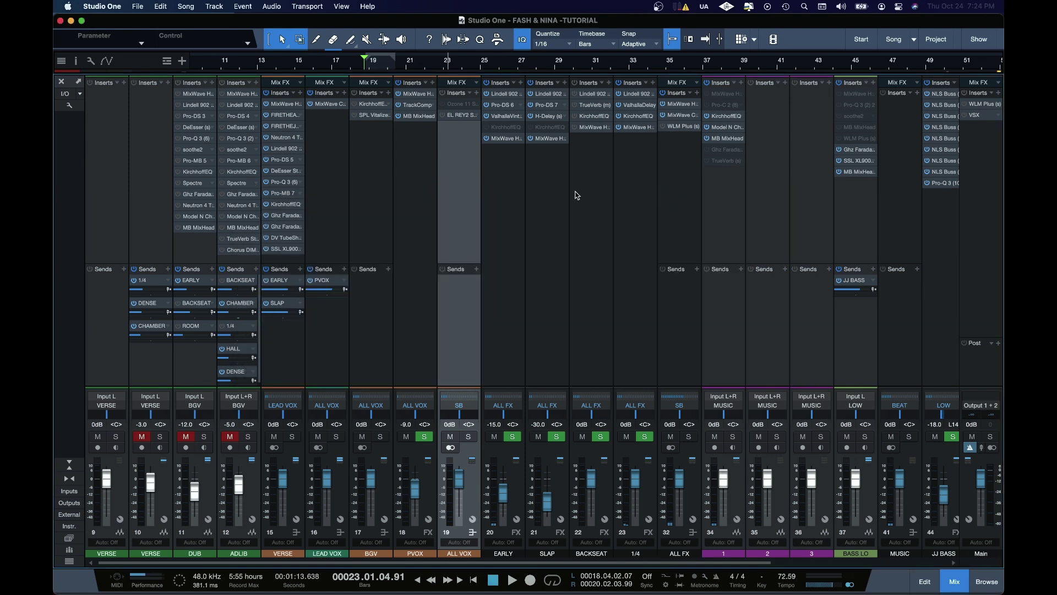
Step: Set the left threshold of EL REY2 STEREO on the ALL VOX bus to 20.55 and start playback
{"action": "double_click", "coordinate": [463, 115]}
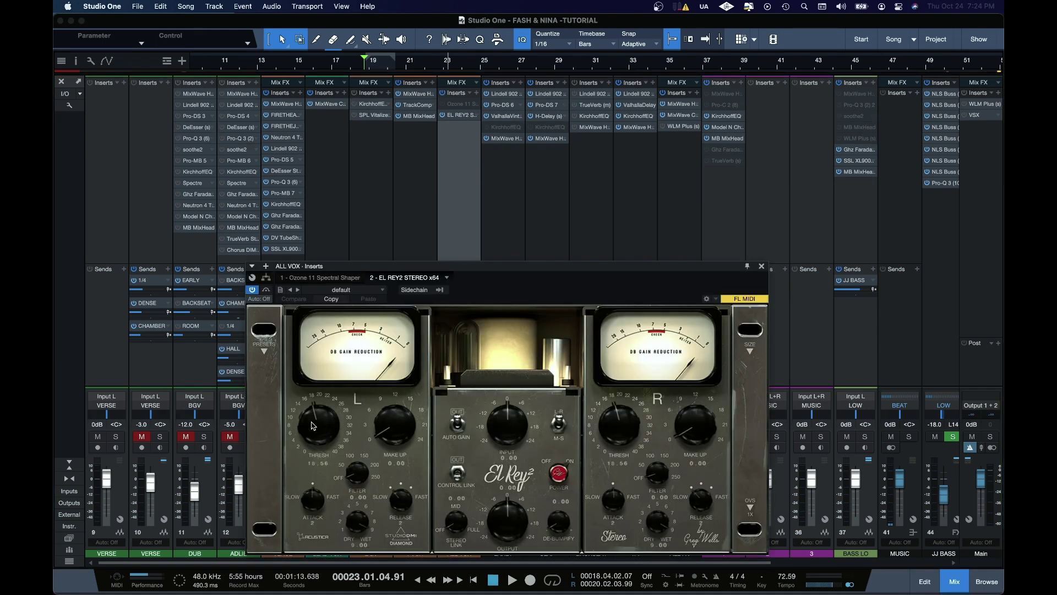
{"action": "left_click_drag", "start_coordinate": [312, 426], "coordinate": [311, 421]}
{"action": "key", "text": "space"}
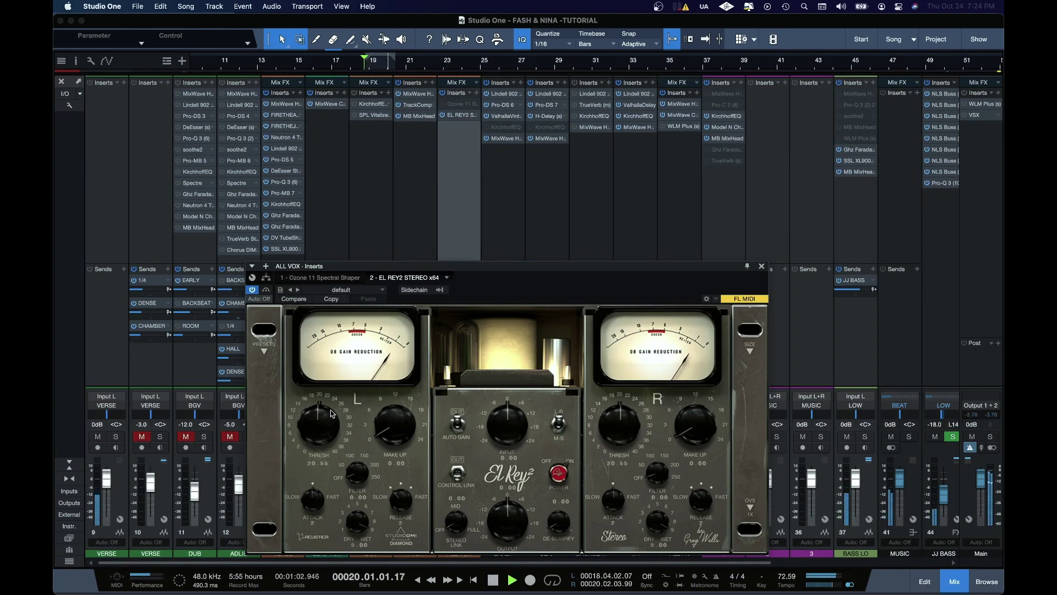
Step: Compare the vocal with EL REY2 STEREO bypassed and enabled, then close its window and stop playback
{"action": "left_click", "coordinate": [252, 290]}
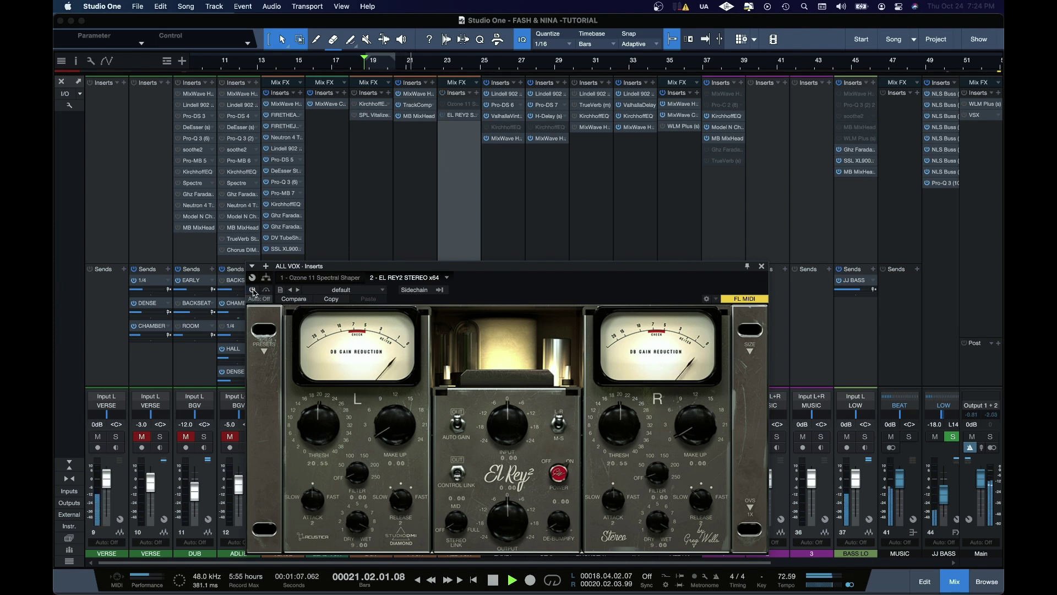
{"action": "left_click", "coordinate": [252, 291]}
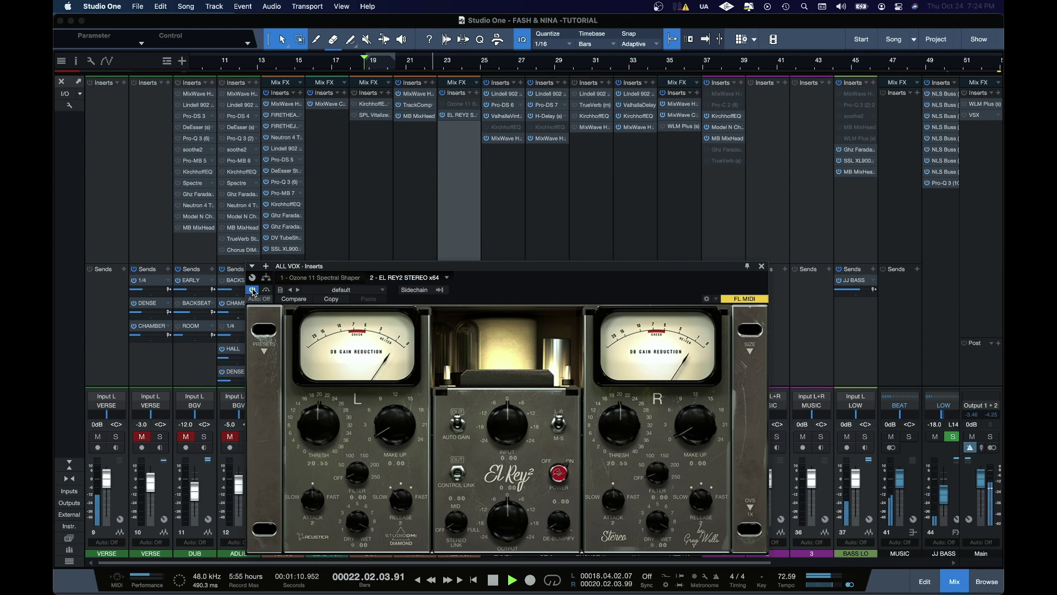
{"action": "left_click", "coordinate": [761, 266]}
{"action": "key", "text": "space"}
Step: Enable the inserts on the DUB and ADLIB tracks and unmute both tracks
{"action": "left_click", "coordinate": [204, 353]}
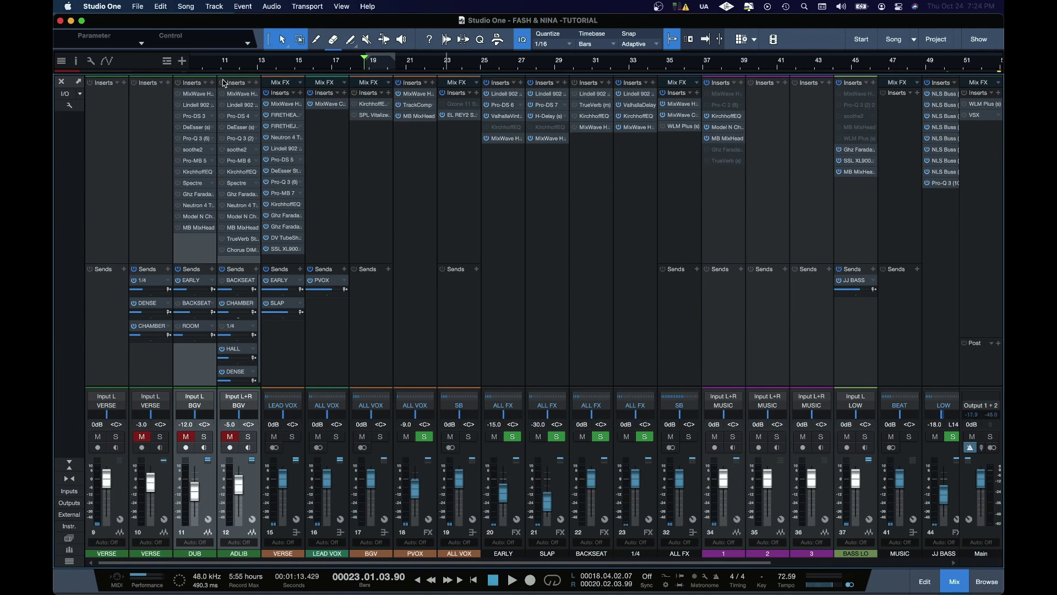
{"action": "left_click", "coordinate": [232, 437]}
{"action": "left_click", "coordinate": [186, 437]}
Step: Play the verse in the arrangement while following the DUB and ADLIB clips, and stop playback back in the mixer
{"action": "key", "text": "F3"}
{"action": "key", "text": "space"}
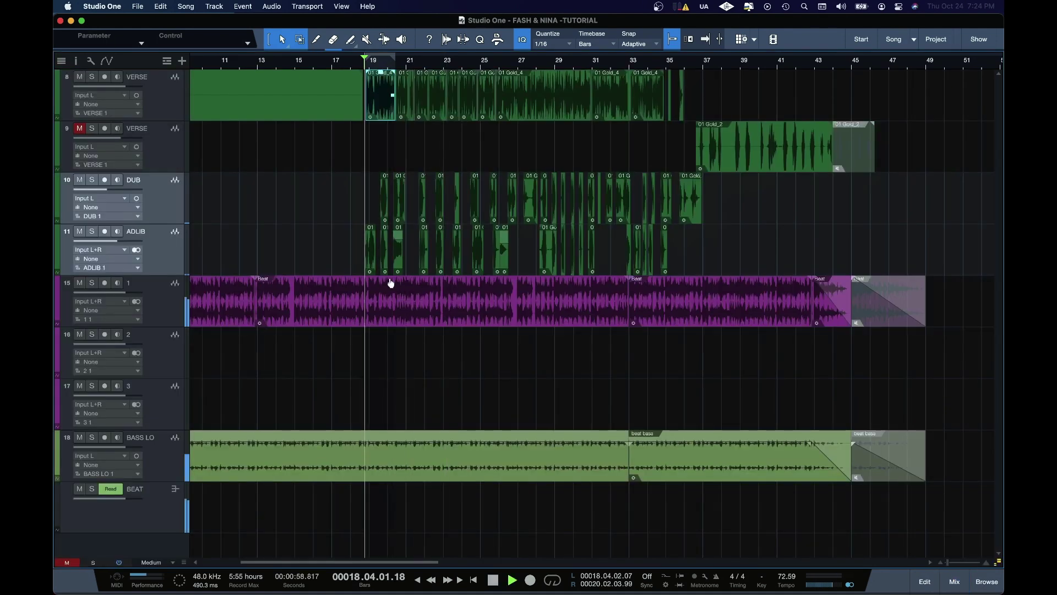
{"action": "scroll", "coordinate": [364, 310], "scroll_direction": "up", "scroll_amount": 6}
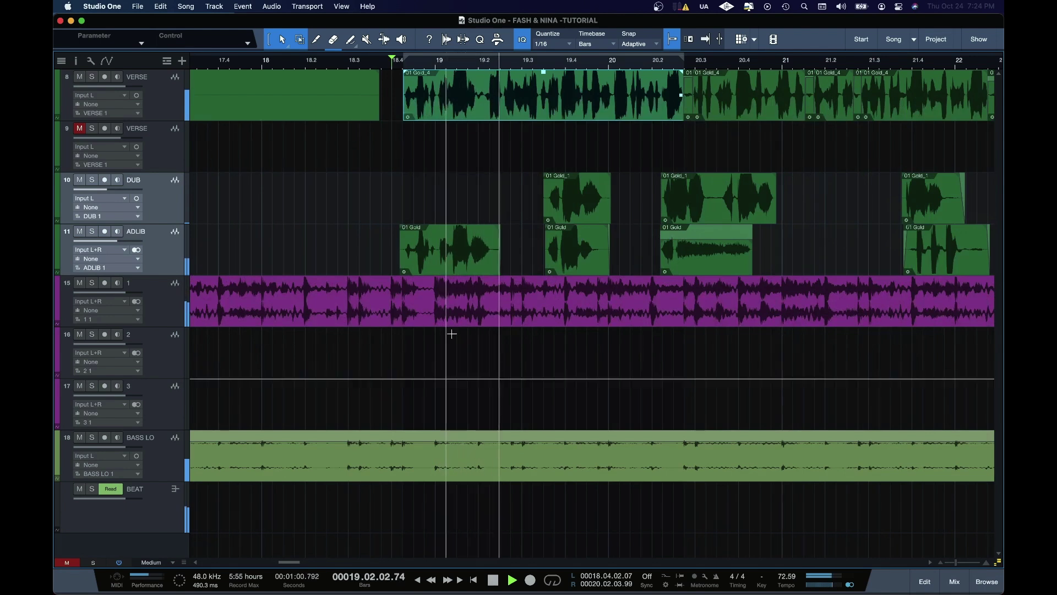
{"action": "scroll", "coordinate": [454, 326], "scroll_direction": "down", "scroll_amount": 3}
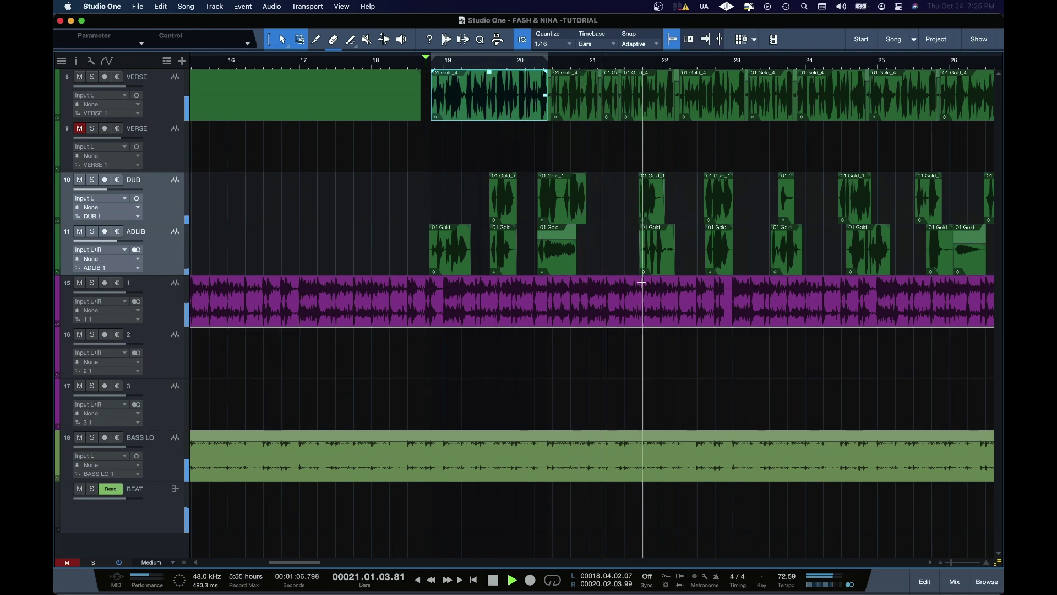
{"action": "left_click", "coordinate": [625, 247]}
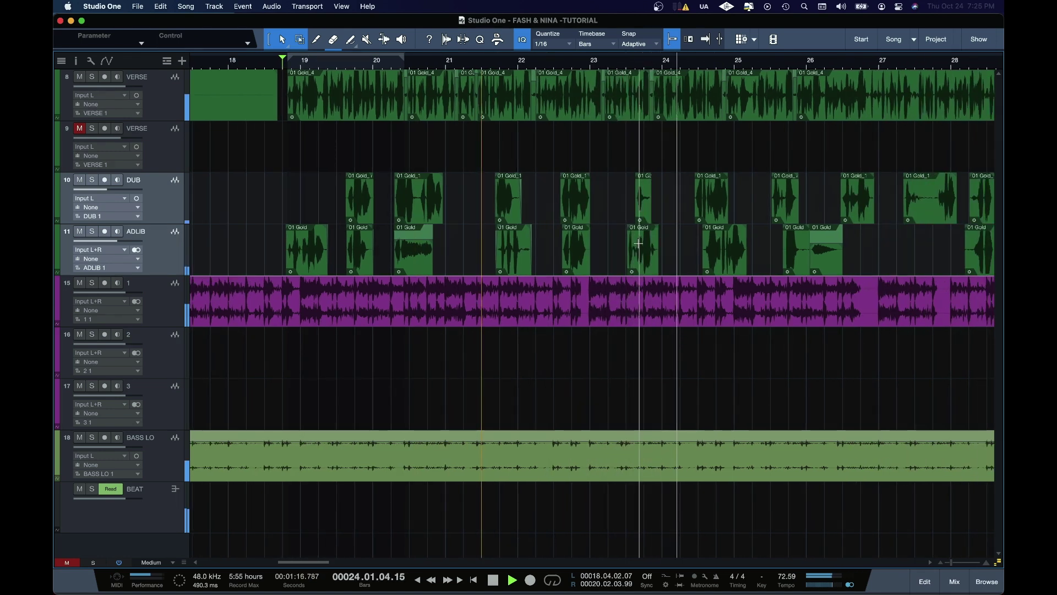
{"action": "key", "text": "F3"}
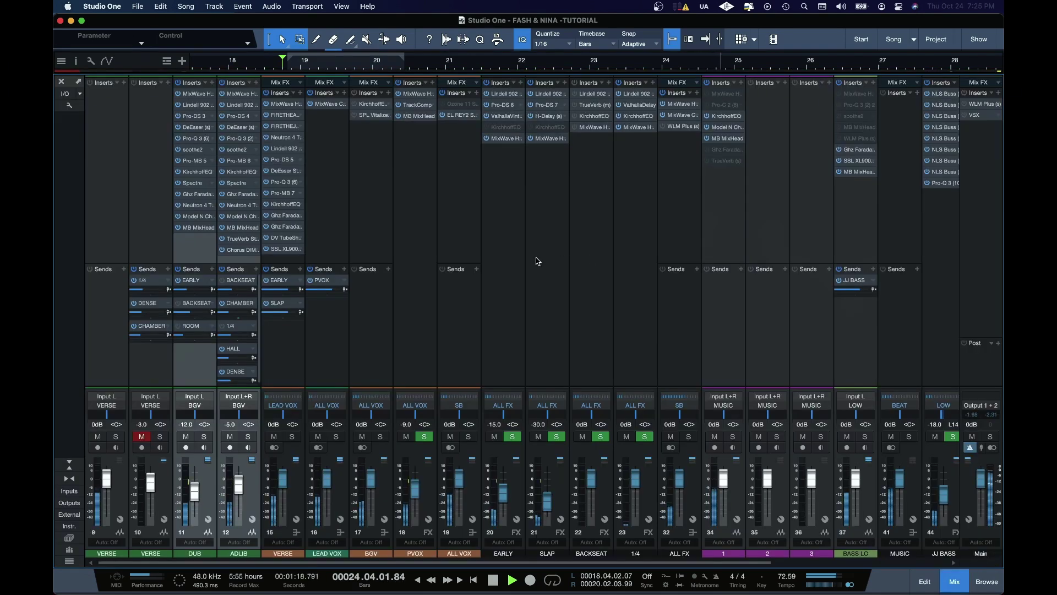
{"action": "key", "text": "space"}
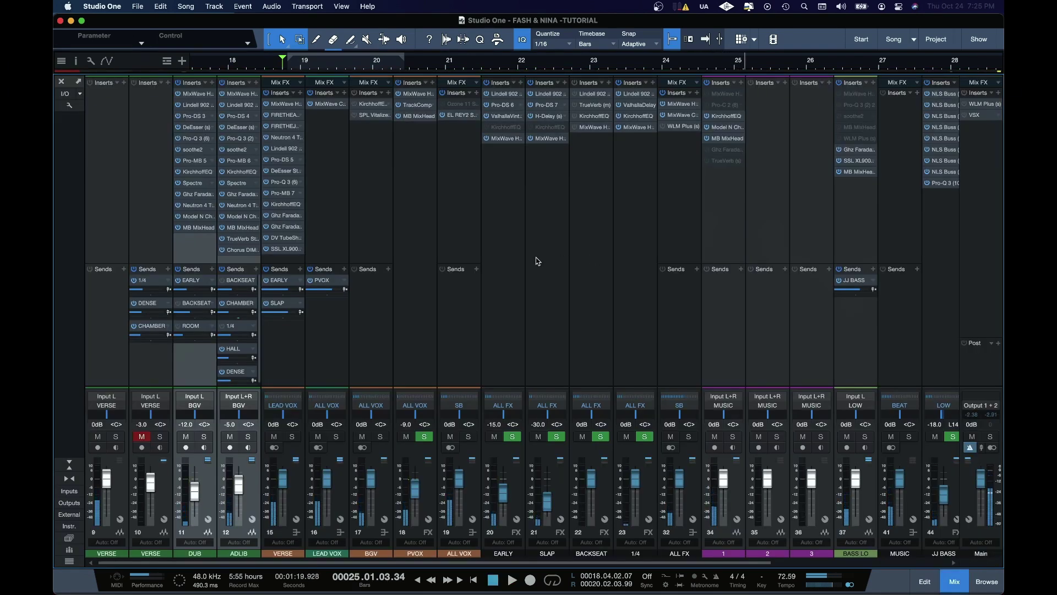
Step: Enable SPL Vitalizer MK2-T on the BGV bus, review its stereo expander setting, and close the inserts window
{"action": "left_click", "coordinate": [539, 260]}
{"action": "left_click", "coordinate": [378, 222]}
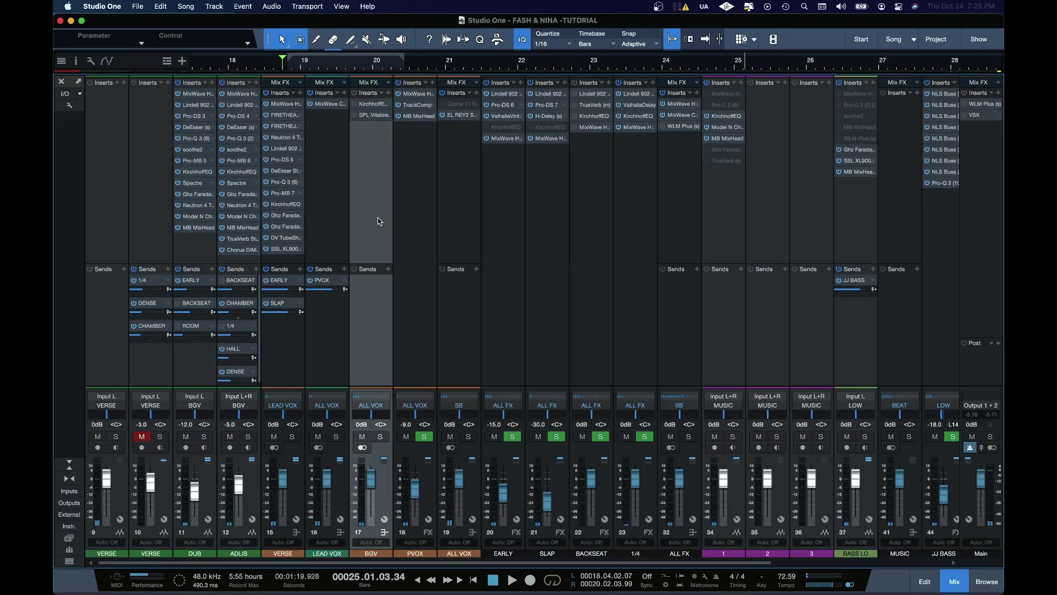
{"action": "left_click", "coordinate": [369, 117]}
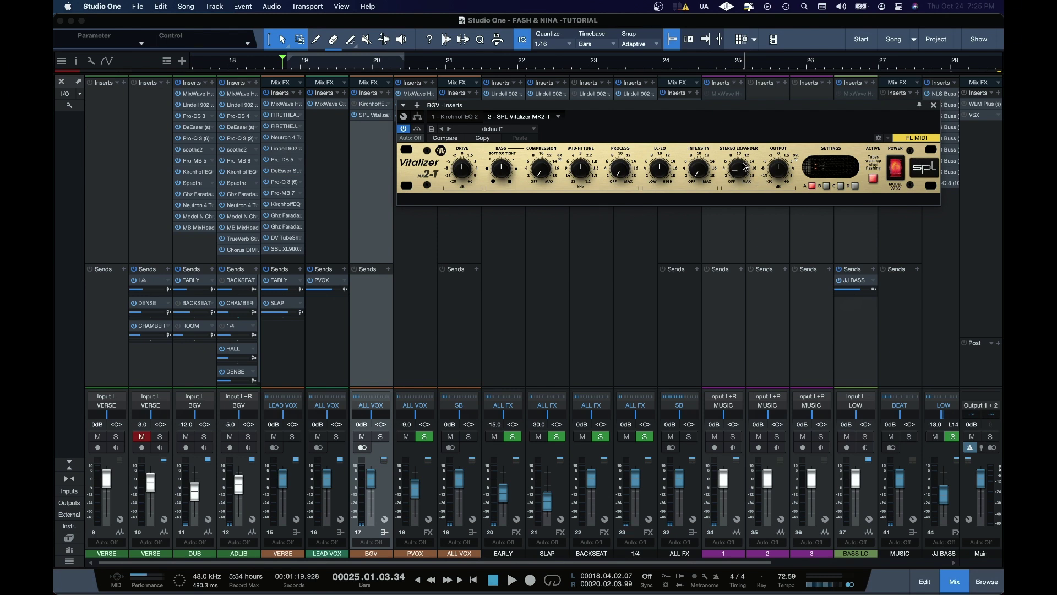
{"action": "left_click", "coordinate": [933, 105]}
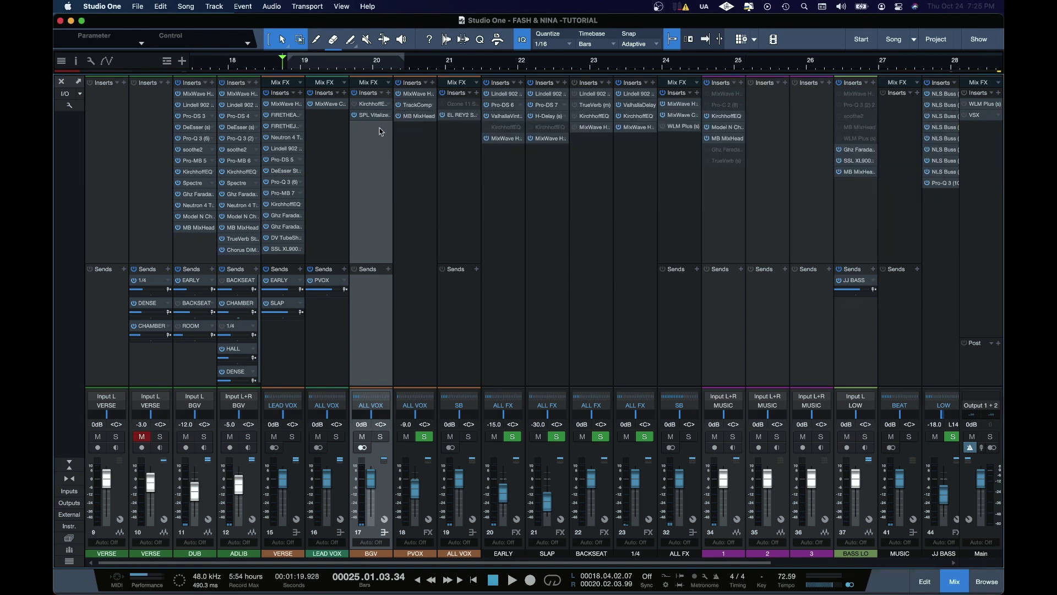
Step: Audition the mix with the BGV bus processing and review the SPL Vitalizer MK2-T settings again
{"action": "key", "text": "space"}
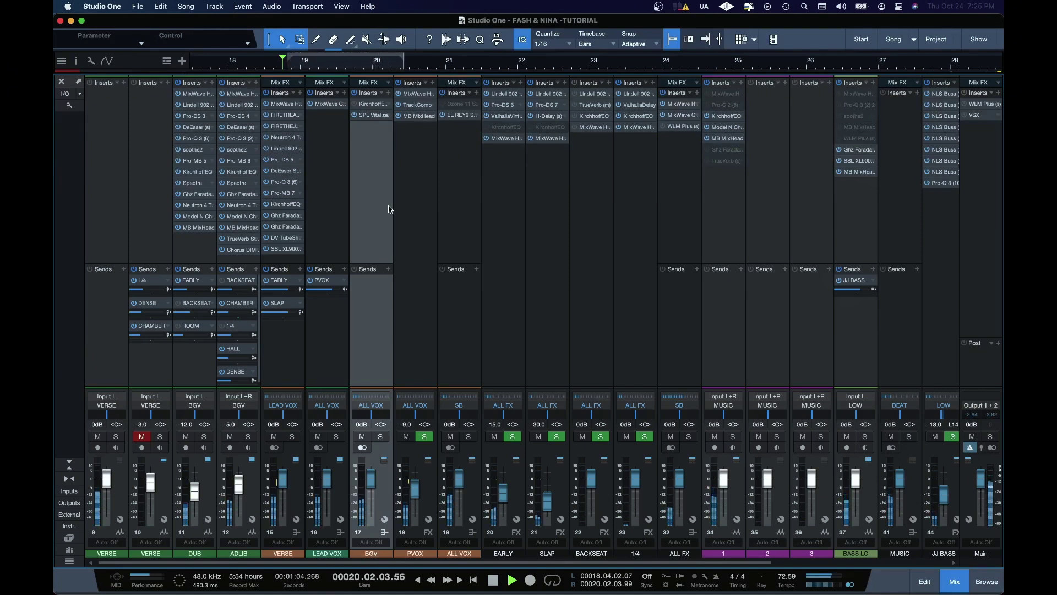
{"action": "key", "text": "space"}
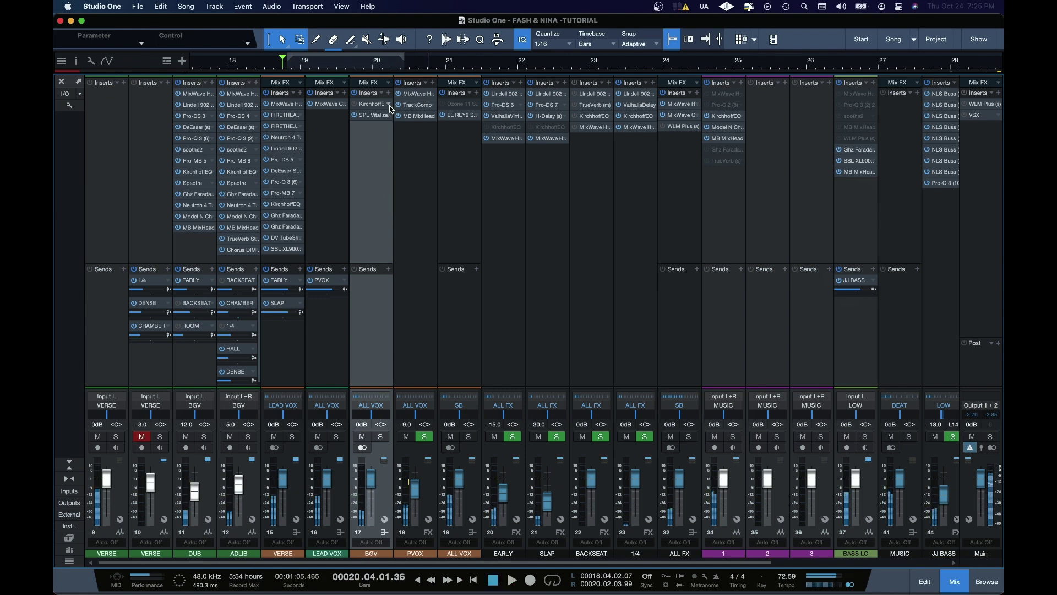
{"action": "left_click", "coordinate": [378, 114]}
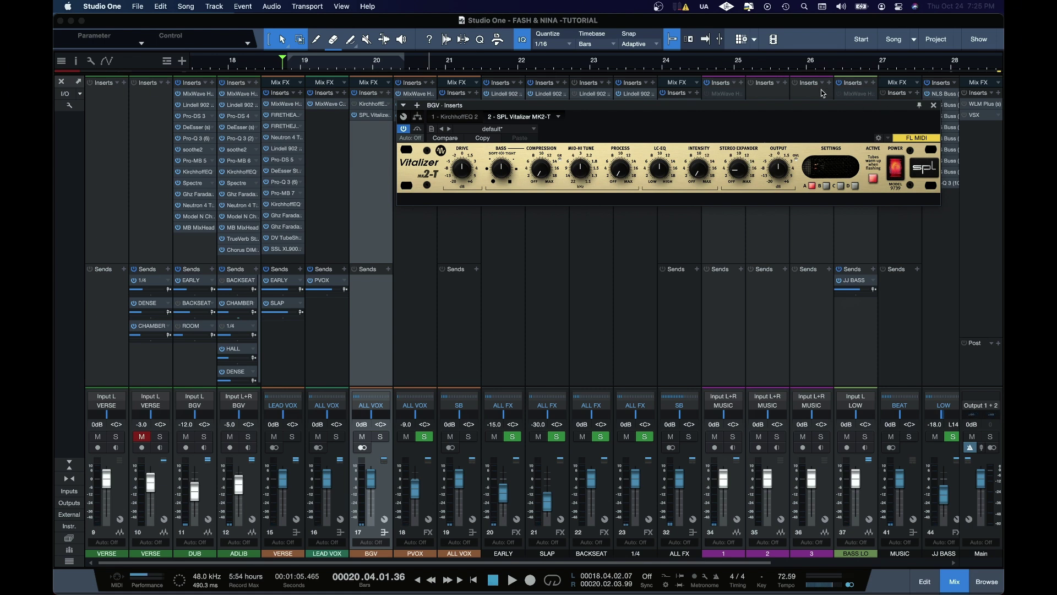
{"action": "left_click", "coordinate": [933, 105]}
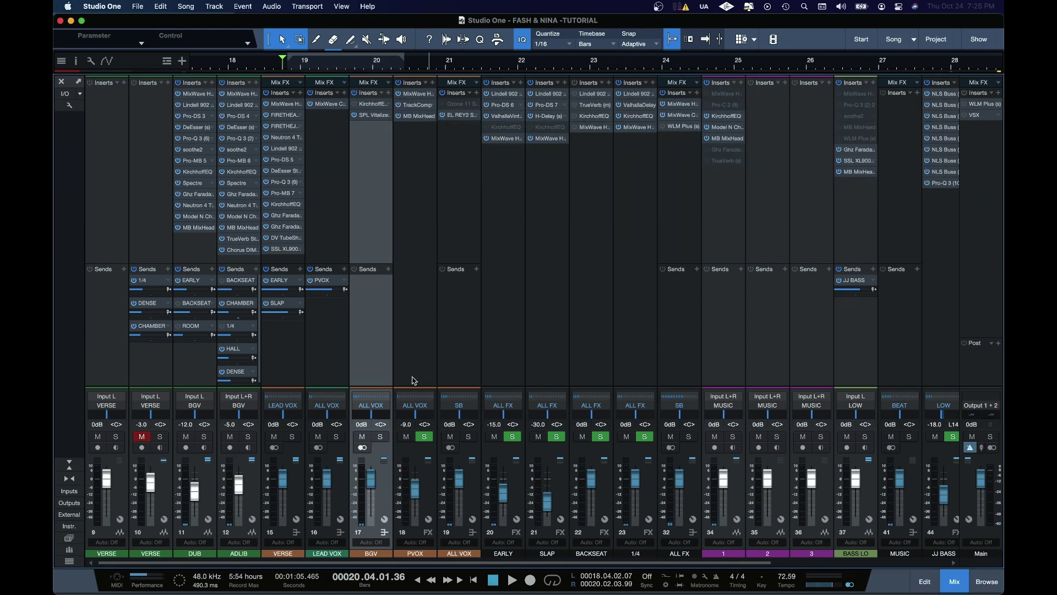
Step: Show the verse, DUB and ADLIB clips together in the arrangement
{"action": "key", "text": "F3"}
{"action": "key", "text": "w"}
{"action": "key", "text": "w"}
{"action": "key", "text": "w"}
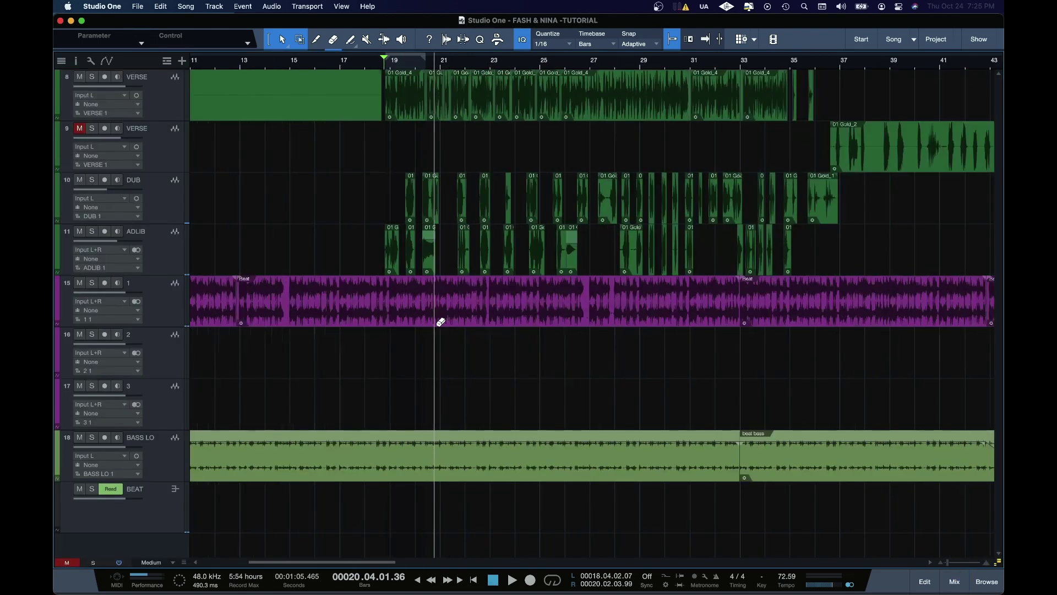